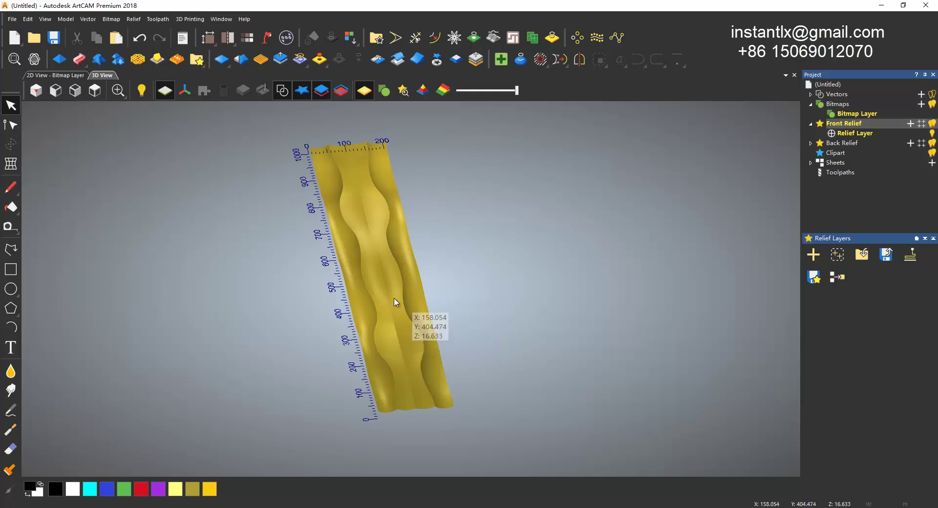
Create a new model 100 mm wide and 500 mm high, discarding the changes to the current model.
{"action": "left_click", "coordinate": [14, 39]}
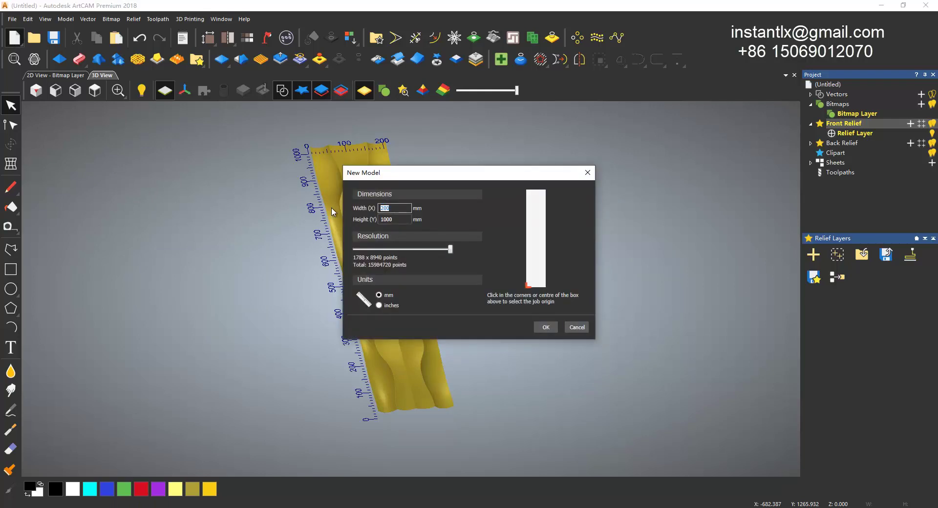
{"action": "type", "text": "100"}
{"action": "key", "text": "Tab"}
{"action": "type", "text": "500"}
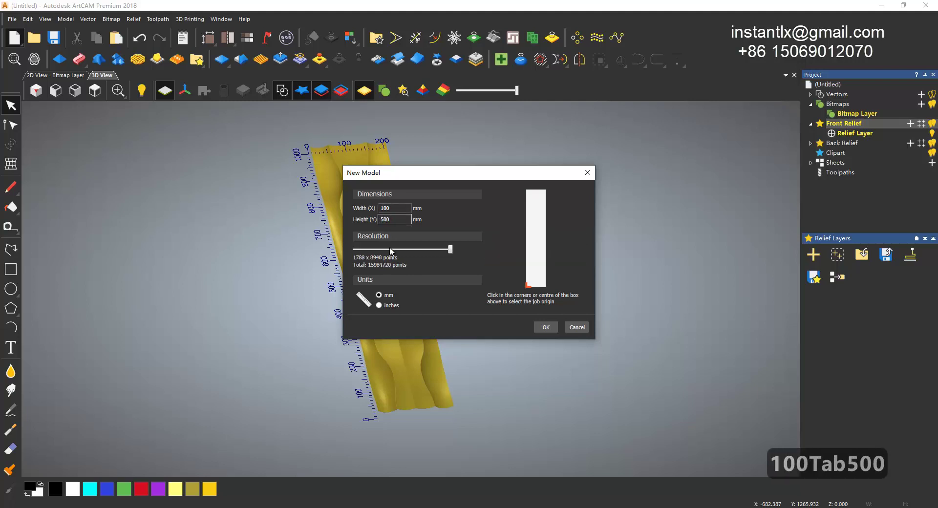
{"action": "left_click", "coordinate": [549, 325]}
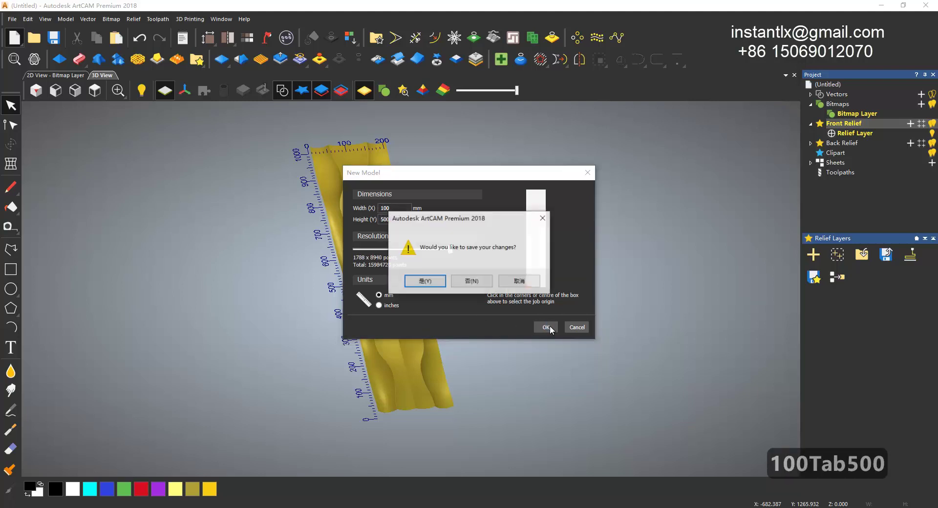
{"action": "left_click", "coordinate": [486, 282]}
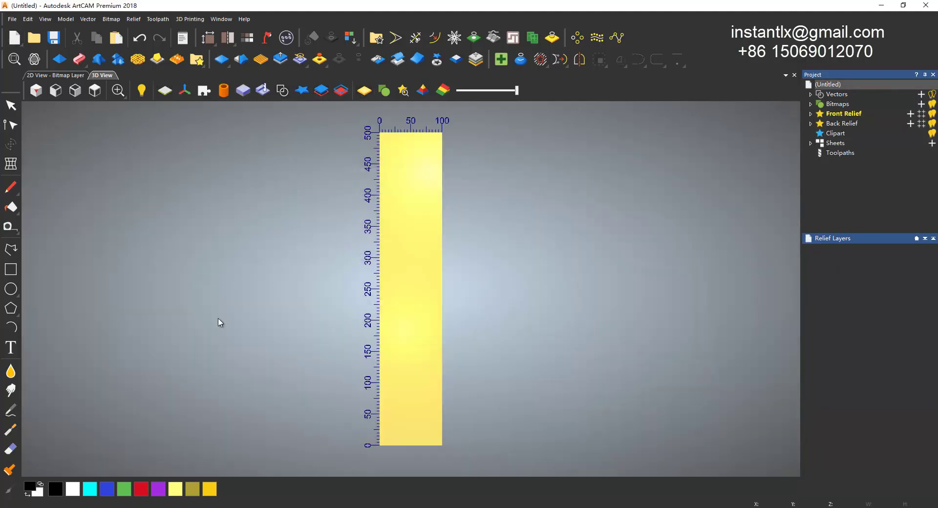
Draw a vector rectangle 100 mm wide and 30 mm high across the lower end of the model.
{"action": "scroll", "coordinate": [460, 390], "scroll_direction": "down", "scroll_amount": 1}
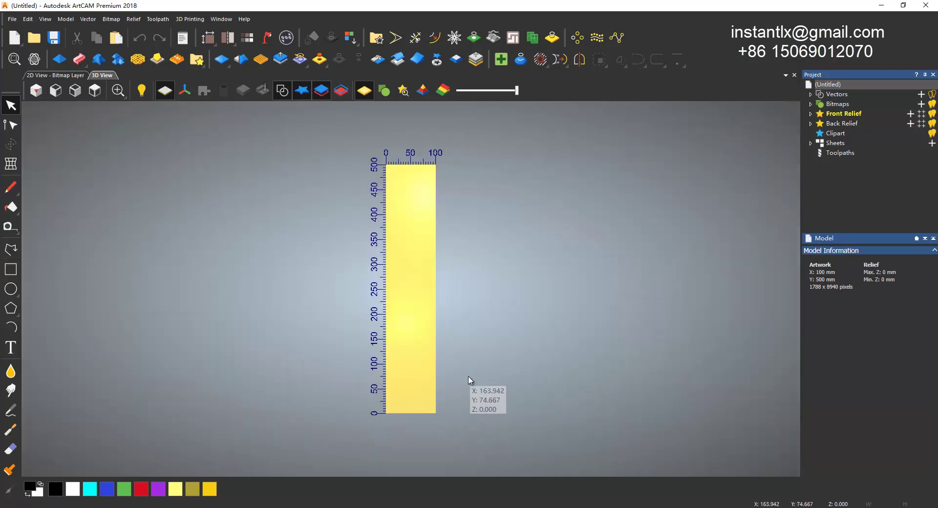
{"action": "scroll", "coordinate": [468, 376], "scroll_direction": "up", "scroll_amount": 1}
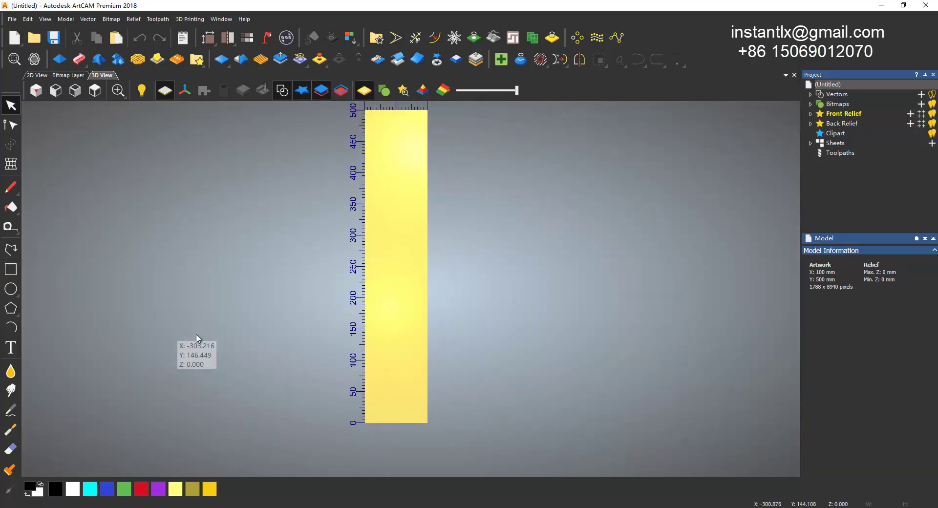
{"action": "left_click", "coordinate": [10, 269]}
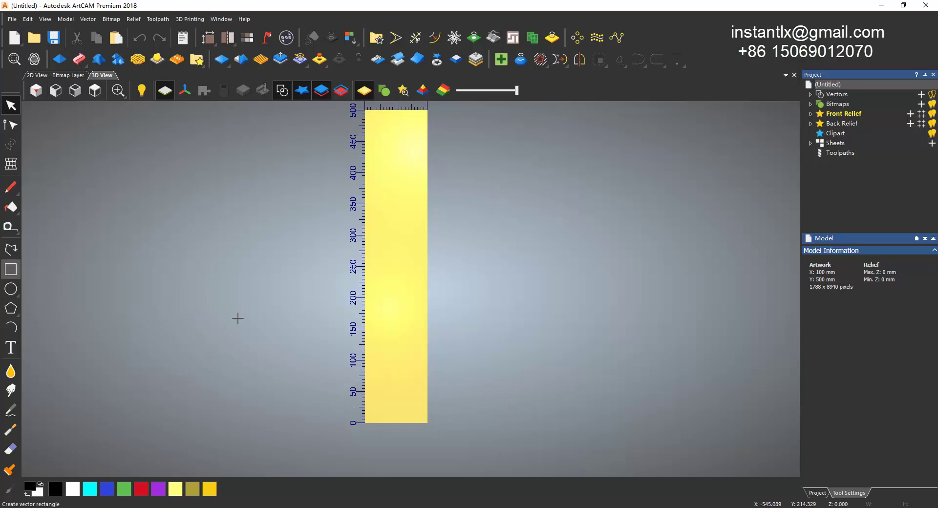
{"action": "scroll", "coordinate": [430, 429], "scroll_direction": "up", "scroll_amount": 2}
{"action": "scroll", "coordinate": [425, 430], "scroll_direction": "down", "scroll_amount": 1}
{"action": "scroll", "coordinate": [405, 428], "scroll_direction": "up", "scroll_amount": 1}
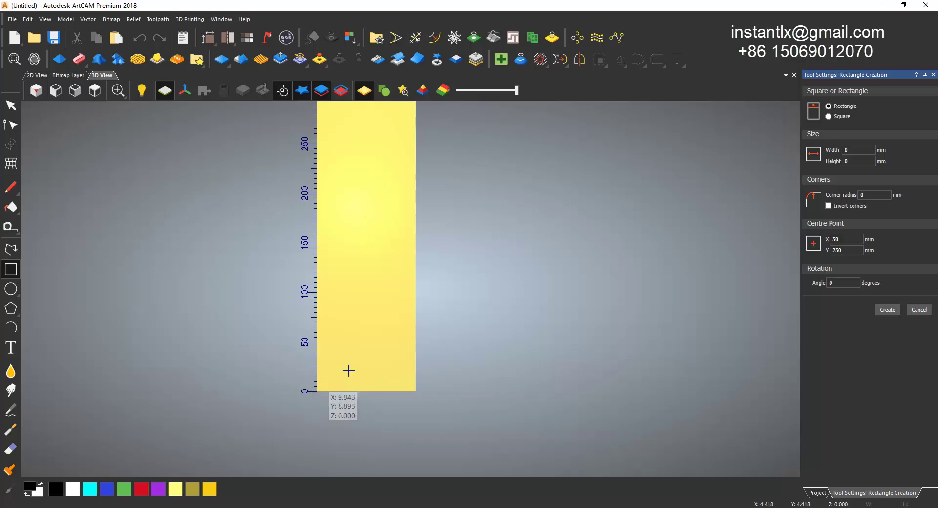
{"action": "left_click_drag", "start_coordinate": [317, 391], "coordinate": [416, 355]}
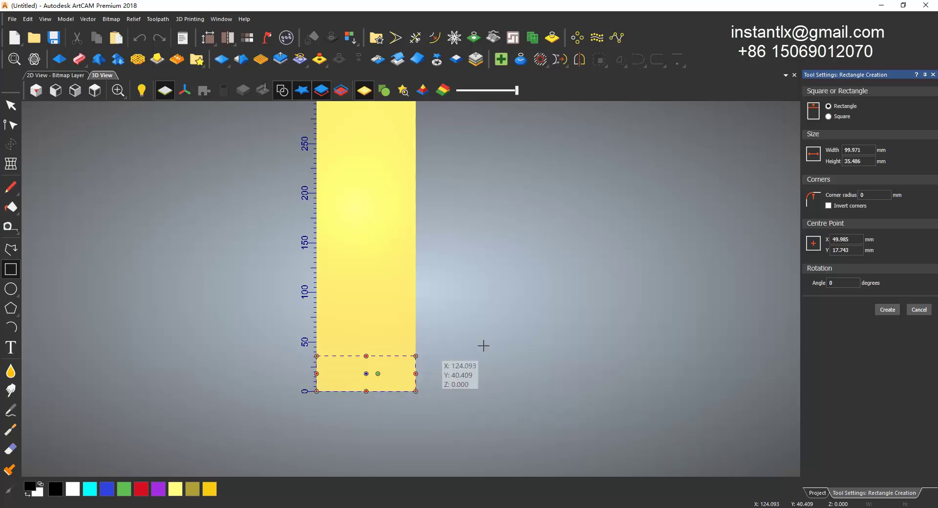
{"action": "double_click", "coordinate": [865, 151]}
{"action": "type", "text": "100"}
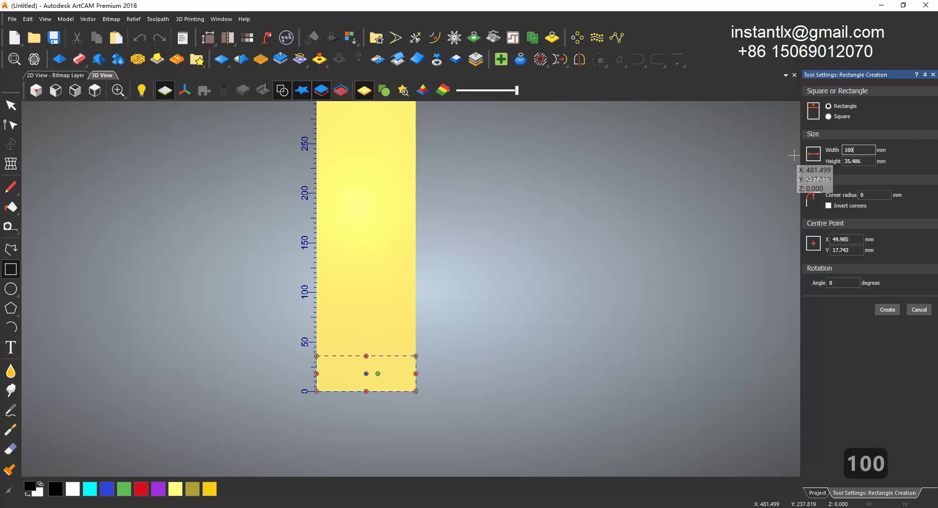
{"action": "key", "text": "Tab"}
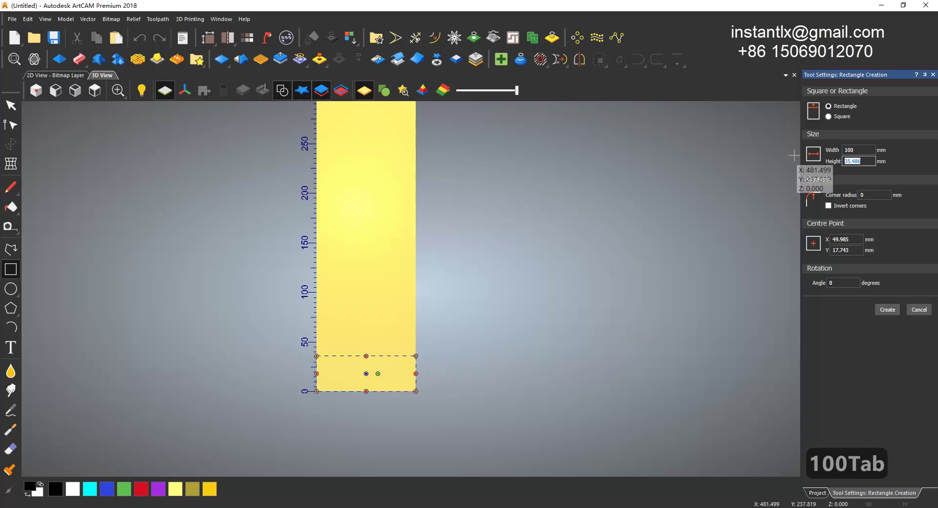
{"action": "type", "text": "30"}
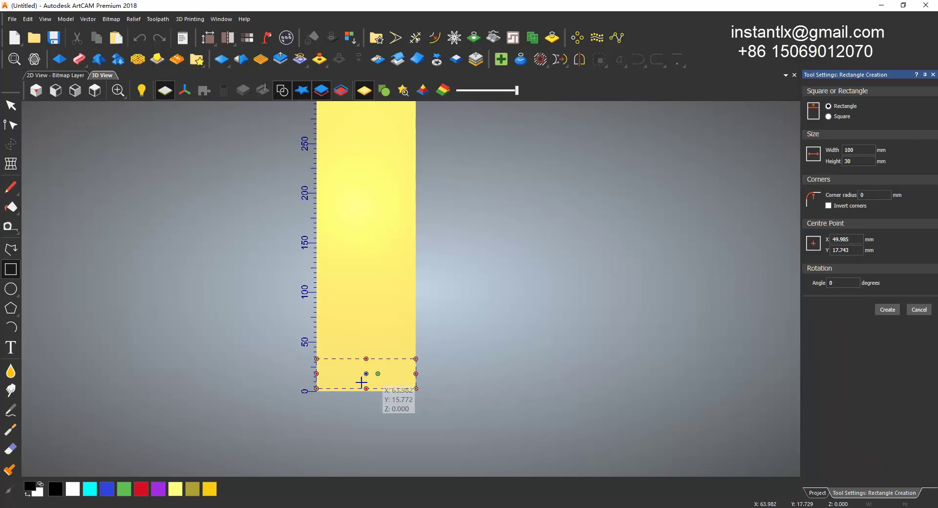
{"action": "left_click", "coordinate": [887, 310]}
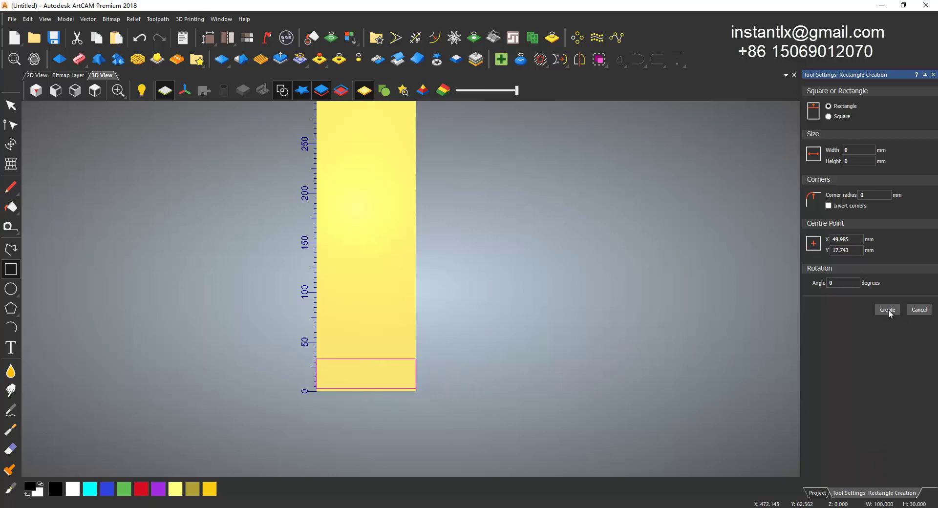
Position the rectangle's lower-left corner at X 0, Y 0 and deselect it.
{"action": "left_click", "coordinate": [11, 144]}
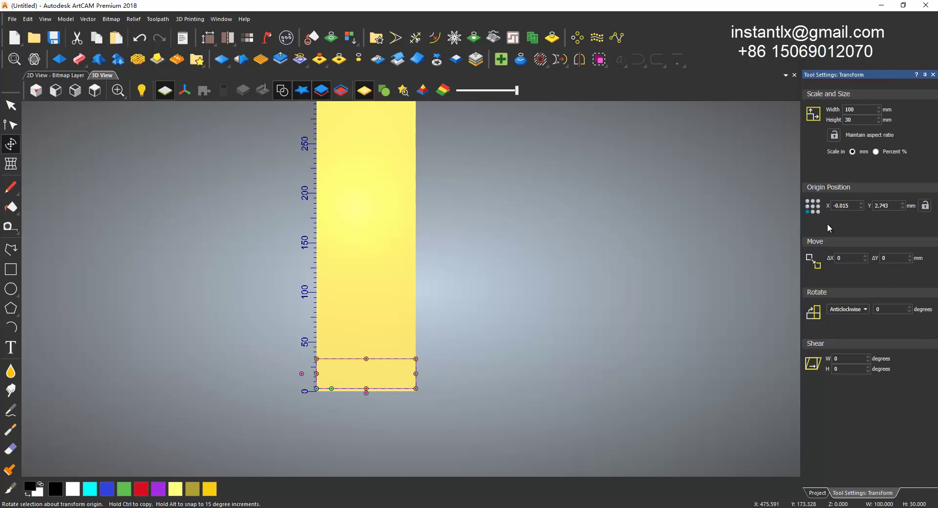
{"action": "double_click", "coordinate": [850, 206]}
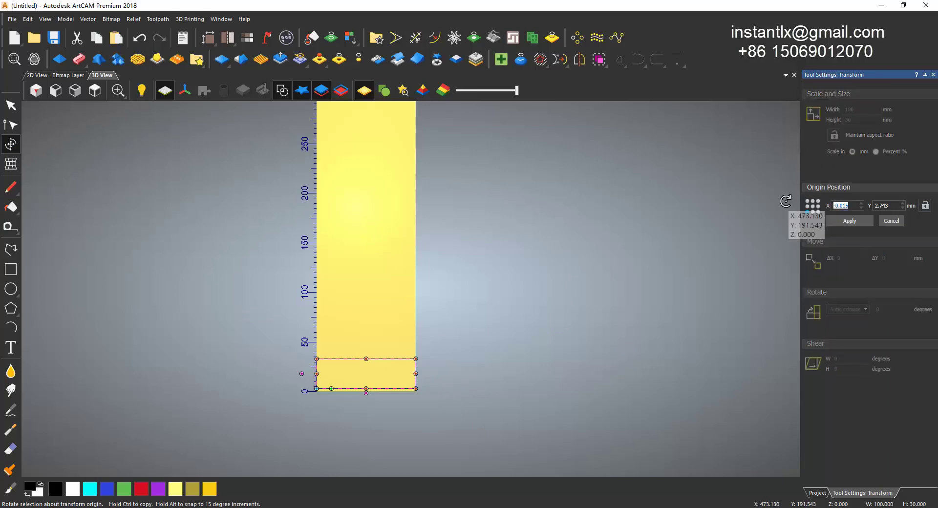
{"action": "type", "text": "0"}
{"action": "key", "text": "Tab"}
{"action": "type", "text": "0"}
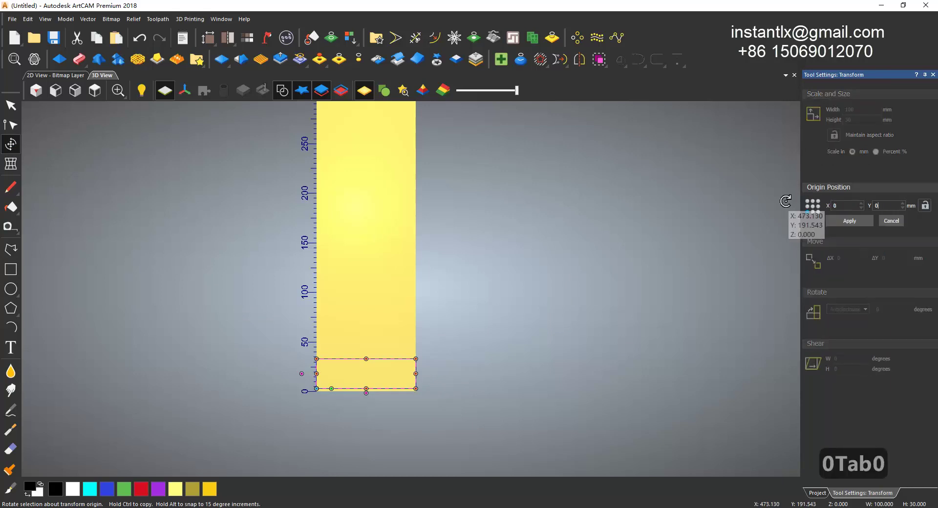
{"action": "left_click", "coordinate": [848, 222]}
{"action": "scroll", "coordinate": [396, 366], "scroll_direction": "up", "scroll_amount": 2}
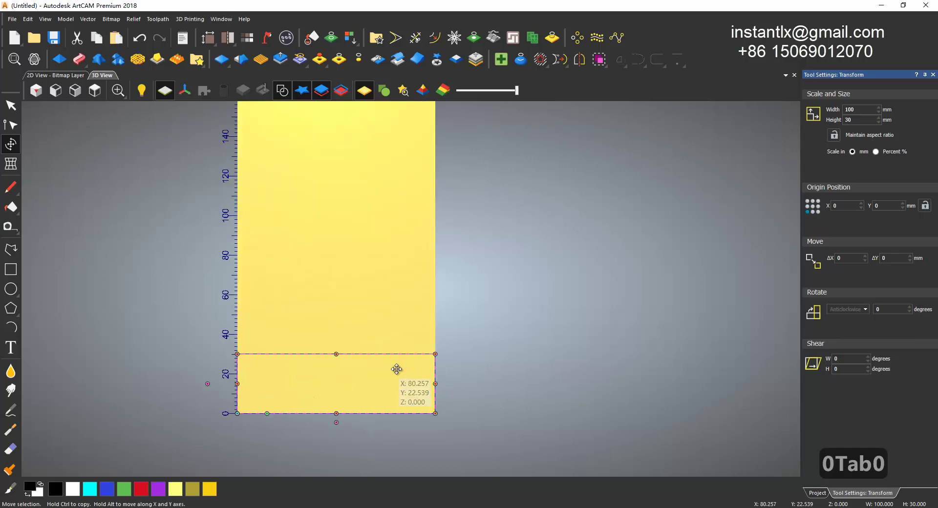
{"action": "scroll", "coordinate": [396, 369], "scroll_direction": "up", "scroll_amount": 1}
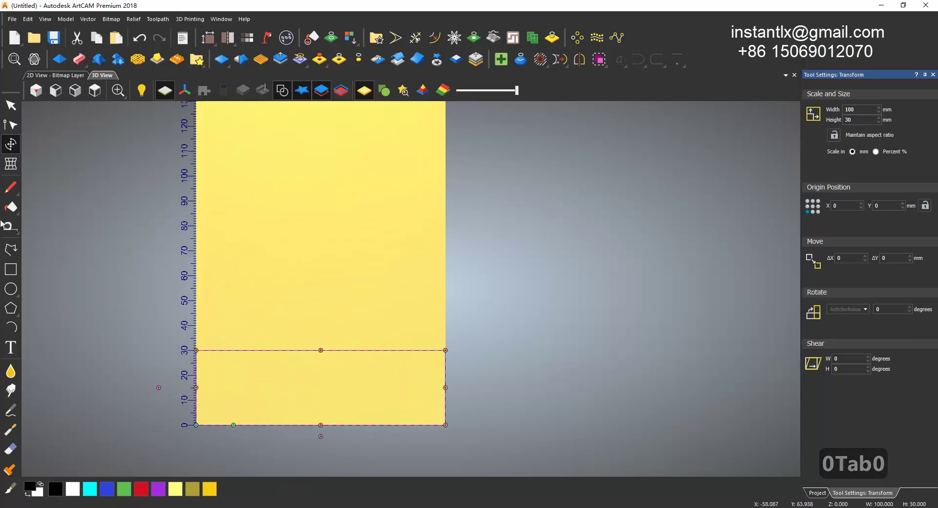
{"action": "left_click", "coordinate": [288, 258]}
In the 2D view, place a vertical guide at X 50 mm and a horizontal guide through the rectangle's mid-height.
{"action": "left_click", "coordinate": [55, 75]}
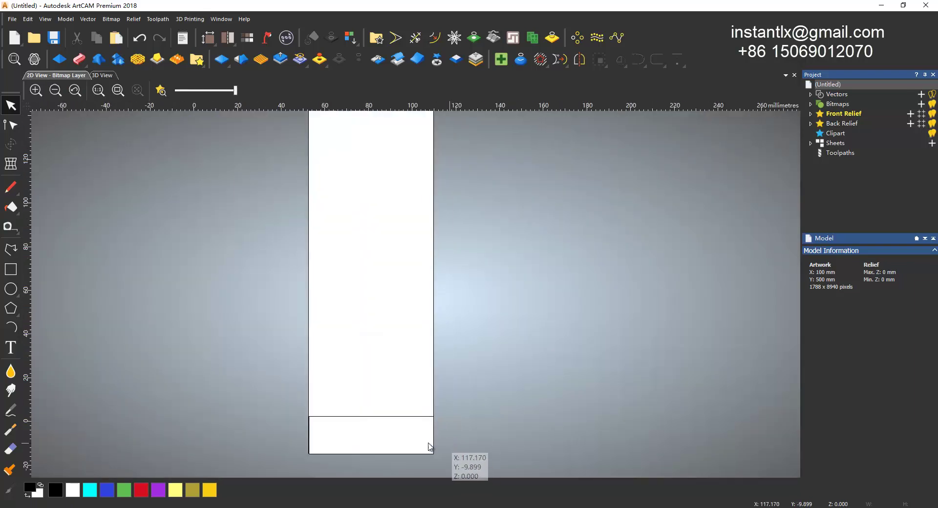
{"action": "scroll", "coordinate": [430, 442], "scroll_direction": "up", "scroll_amount": 4}
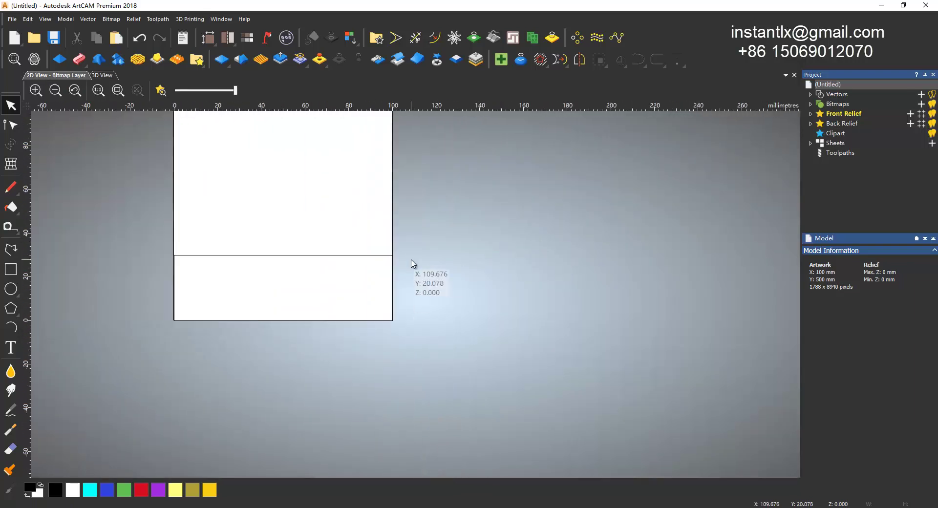
{"action": "left_click_drag", "start_coordinate": [26, 310], "coordinate": [283, 254]}
{"action": "left_click_drag", "start_coordinate": [308, 104], "coordinate": [390, 288]}
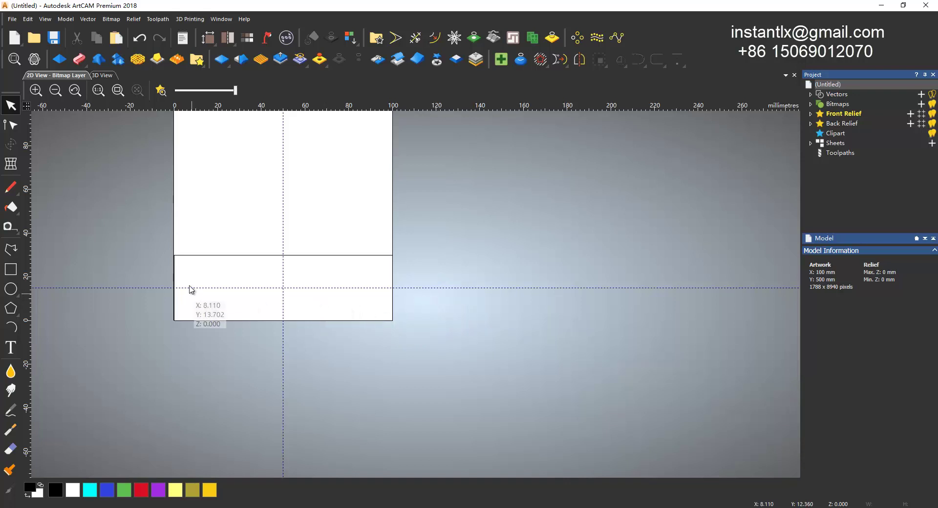
Draw a three-point arc from X 0, Y 30 to X 50, Y 30, sagging about 10.5 mm into the rectangle.
{"action": "left_click", "coordinate": [12, 332]}
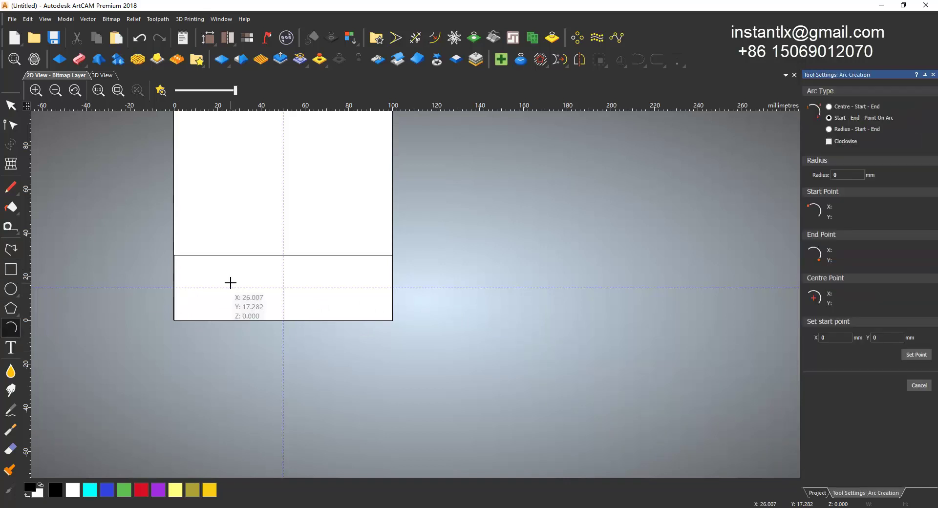
{"action": "left_click", "coordinate": [174, 255]}
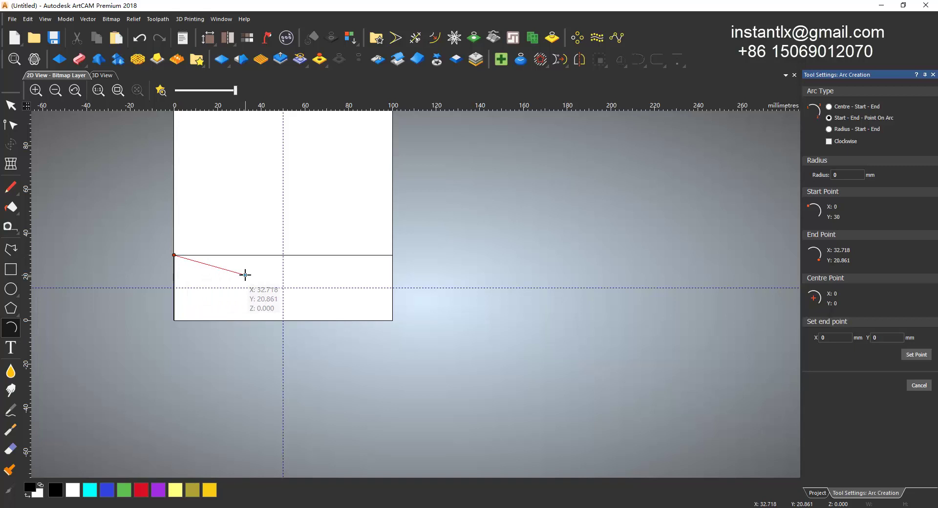
{"action": "left_click", "coordinate": [283, 255]}
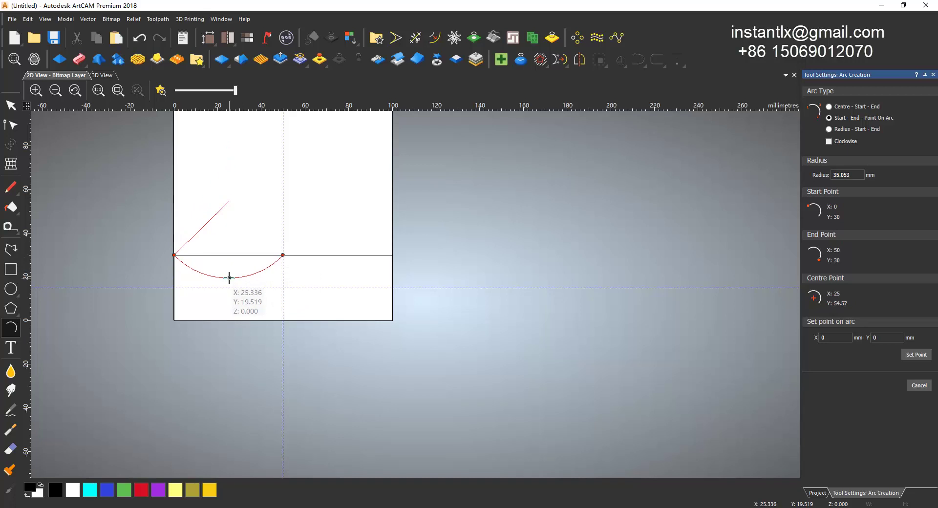
{"action": "left_click", "coordinate": [230, 278]}
Draw a shallower arc from X 50, Y 30 to X 100, Y 30, sagging about 4.9 mm.
{"action": "left_click", "coordinate": [283, 255]}
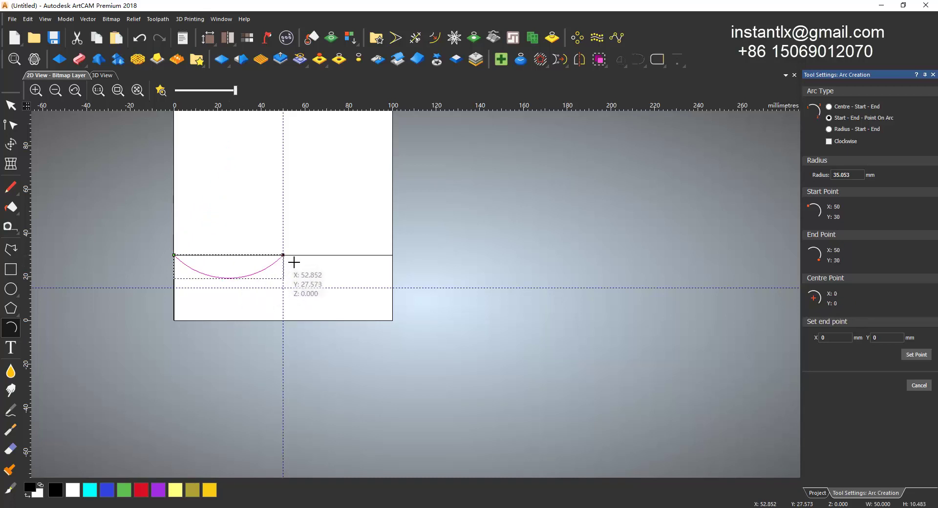
{"action": "left_click", "coordinate": [394, 255]}
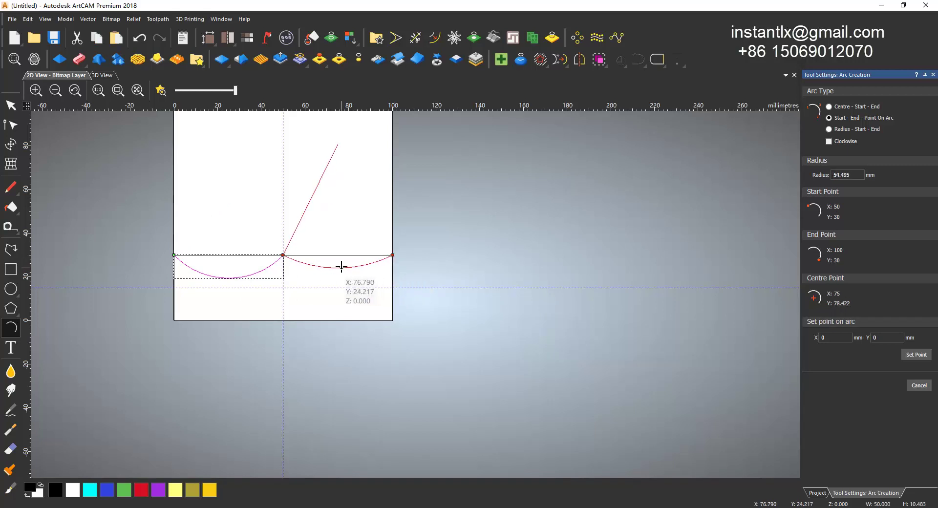
{"action": "left_click", "coordinate": [343, 266]}
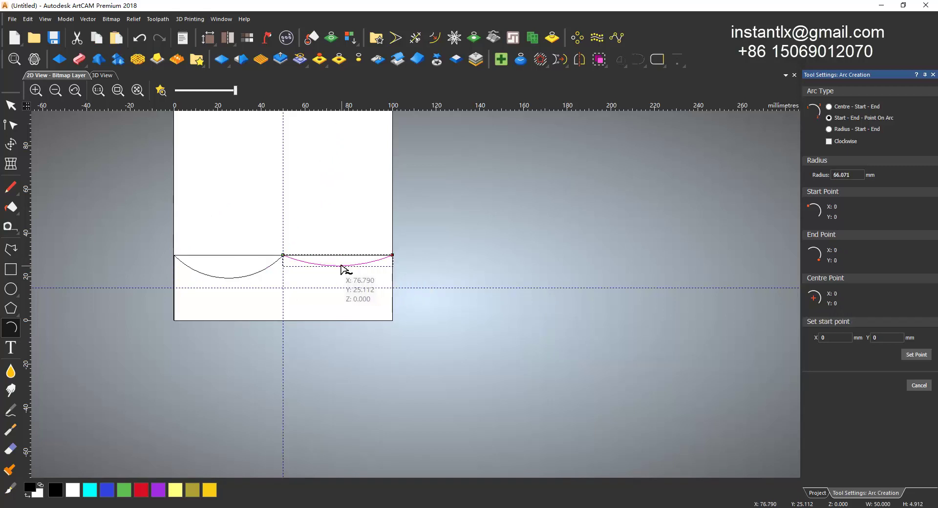
Draw a vertical polyline along the rectangle's left edge from X 0, Y 0 to X 0, Y 30.
{"action": "left_click", "coordinate": [11, 249]}
{"action": "left_click", "coordinate": [174, 320]}
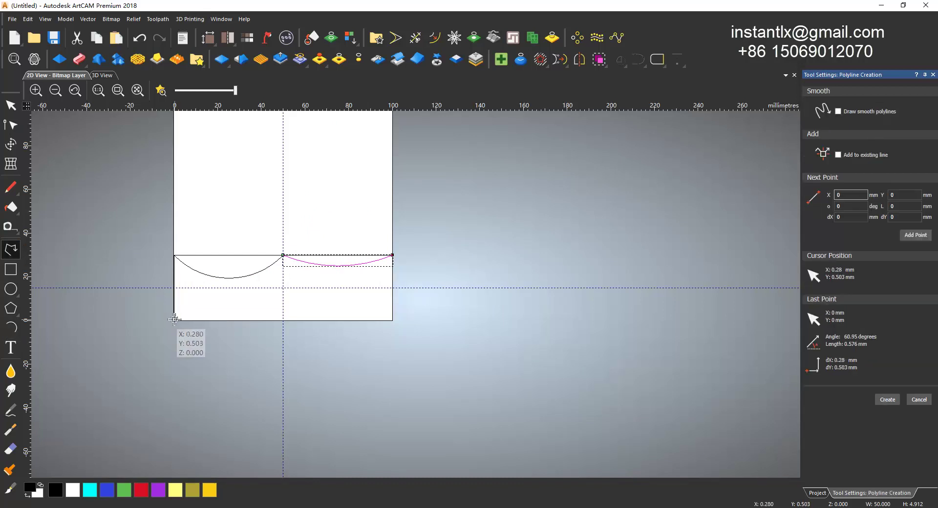
{"action": "left_click", "coordinate": [174, 256]}
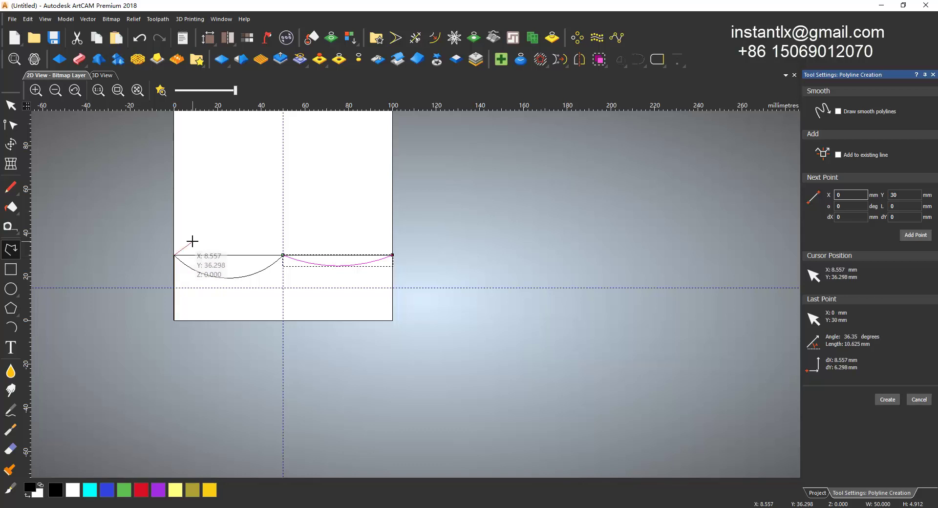
{"action": "key", "text": "Escape"}
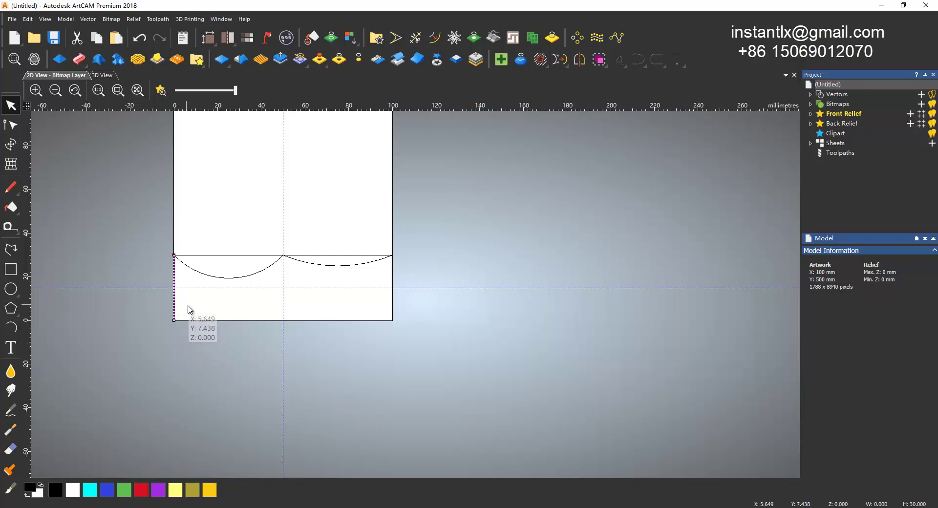
Duplicate the vertical line in place and align the copy with the right end of the shallower arc.
{"action": "key", "text": "ctrl+c"}
{"action": "key", "text": "ctrl+v"}
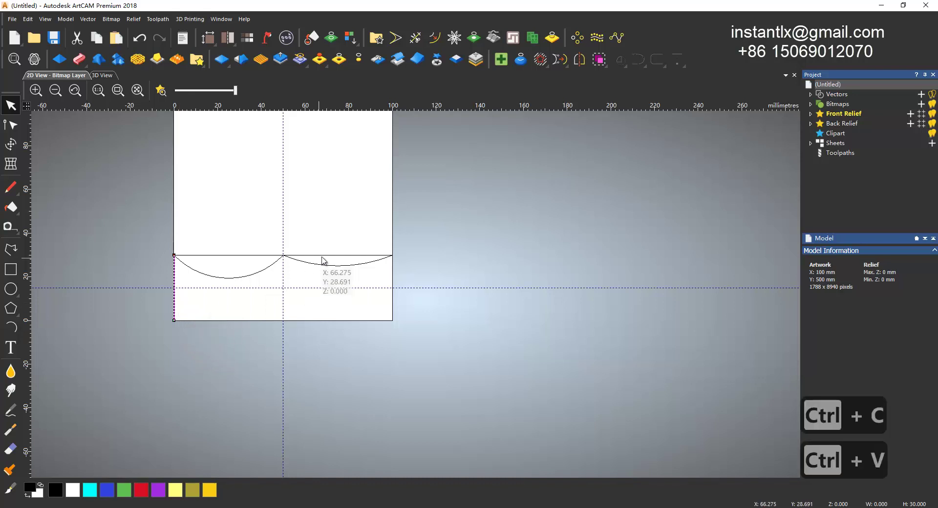
{"action": "left_click", "coordinate": [348, 266], "text": "shift"}
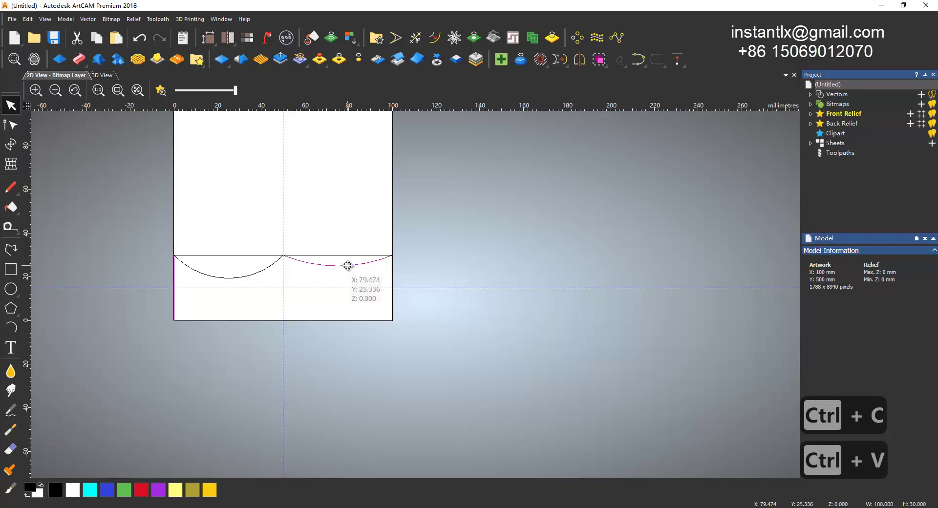
{"action": "left_click", "coordinate": [676, 66]}
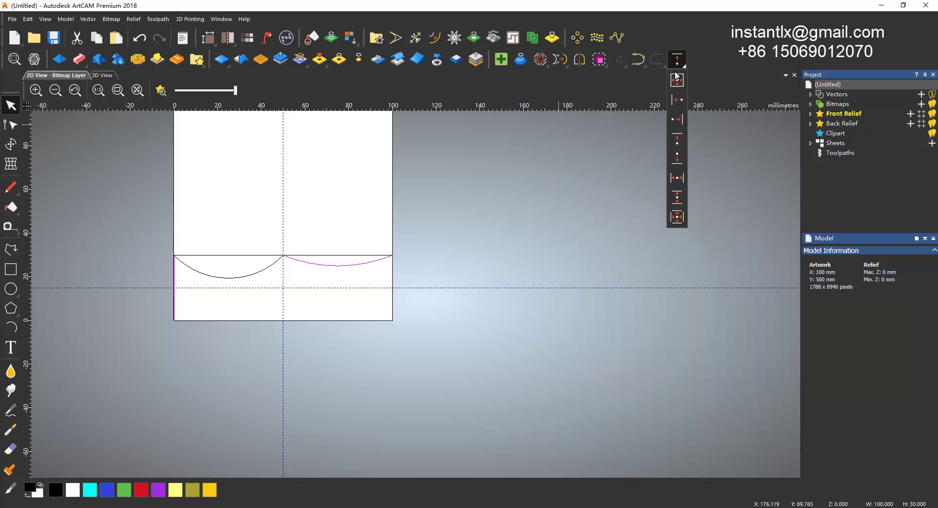
{"action": "left_click", "coordinate": [682, 124]}
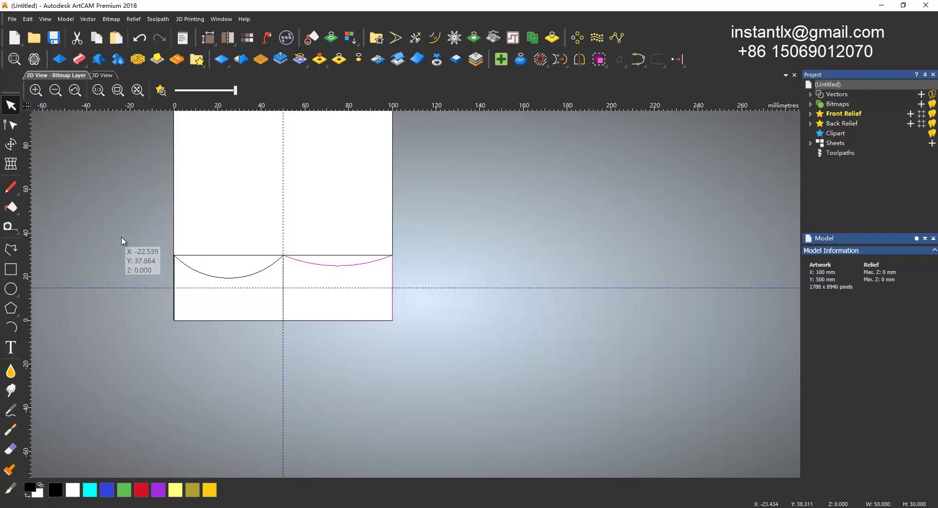
{"action": "left_click", "coordinate": [419, 270]}
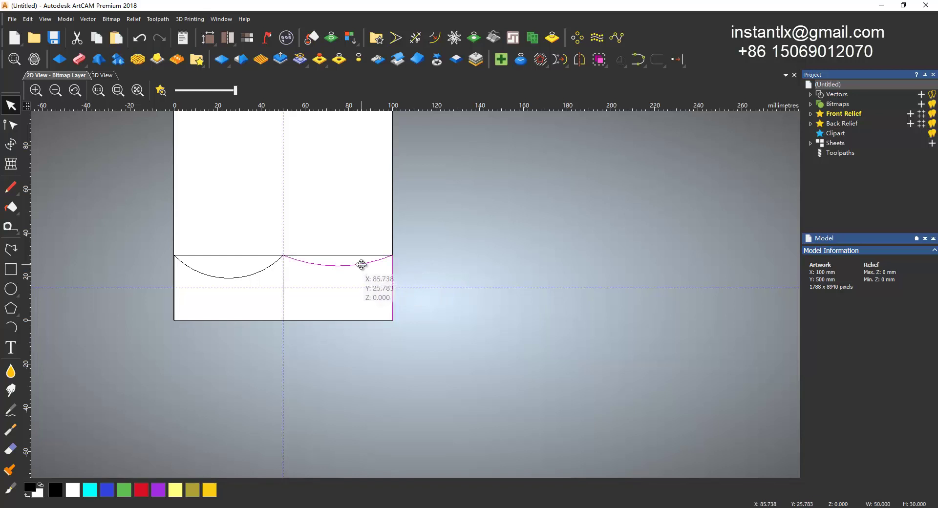
Join the two arcs and the two vertical side lines into one vector at coincident nodes, with a 0.2 mm tolerance.
{"action": "left_click", "coordinate": [264, 269], "text": "shift"}
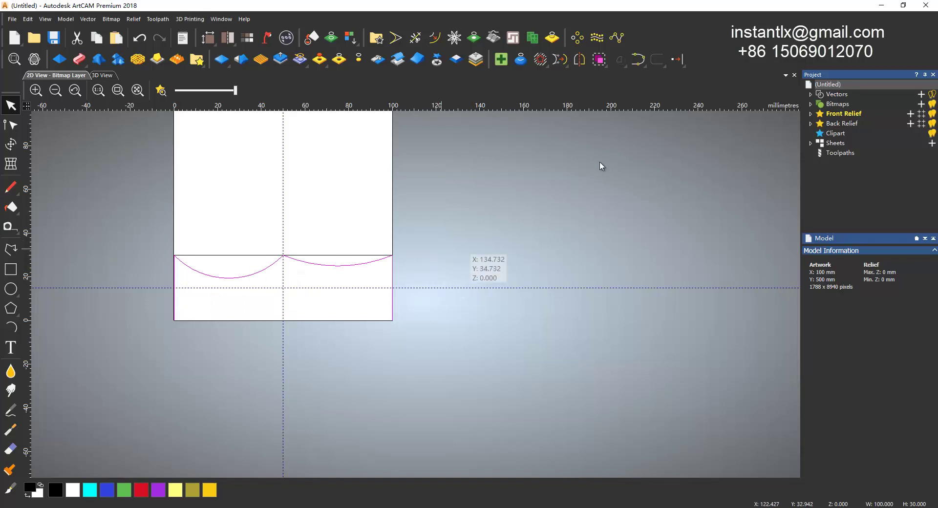
{"action": "left_click", "coordinate": [637, 63]}
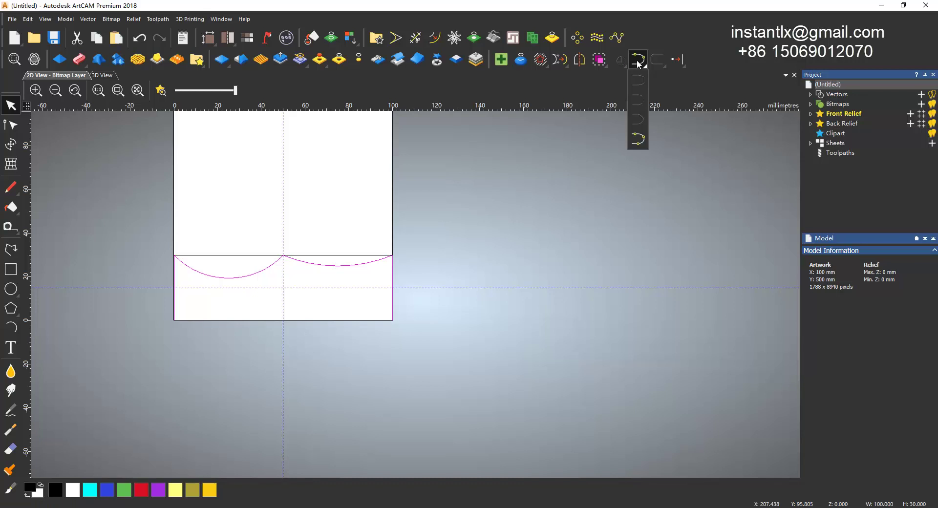
{"action": "left_click", "coordinate": [640, 140]}
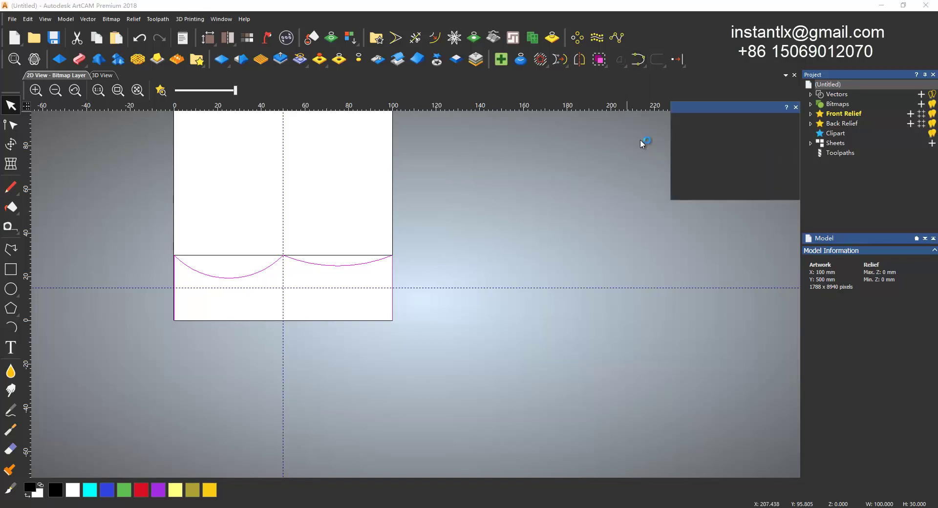
{"action": "scroll", "coordinate": [773, 147], "scroll_direction": "down", "scroll_amount": 1}
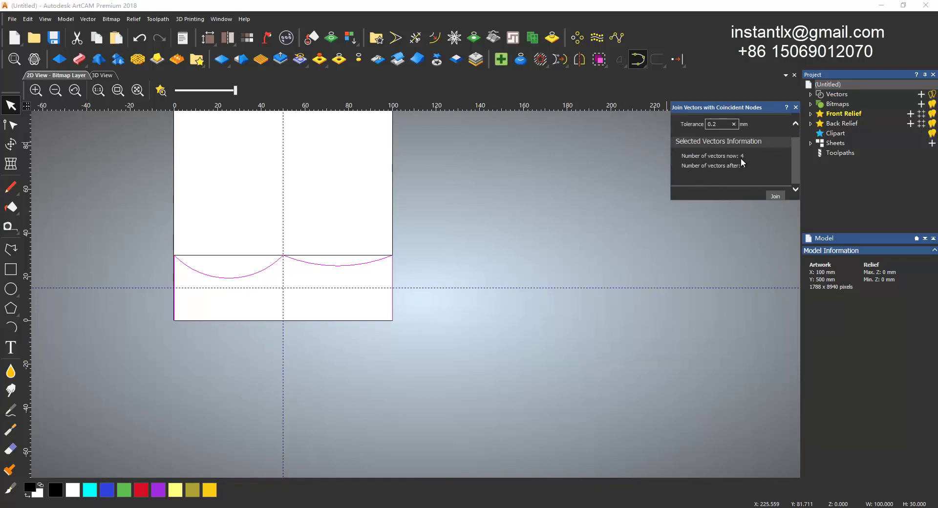
{"action": "left_click", "coordinate": [771, 194]}
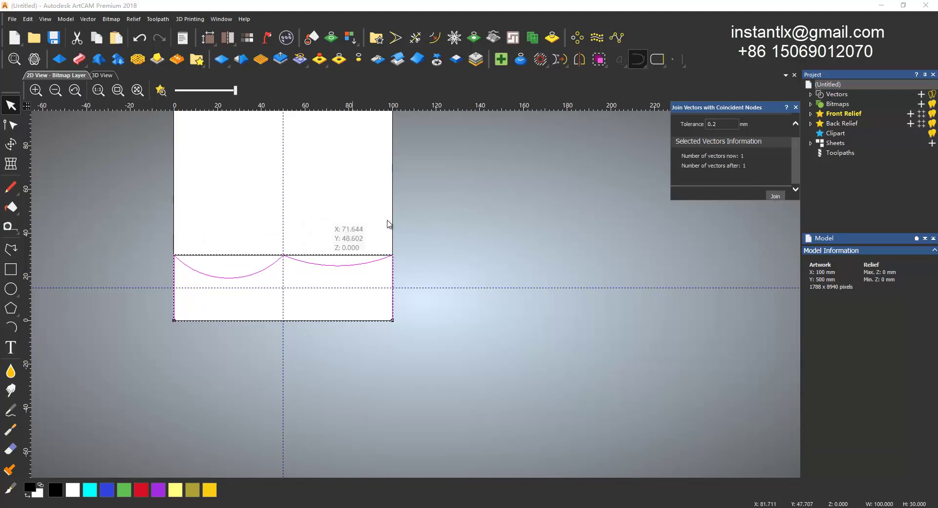
Delete the 100 × 30 mm construction rectangle around the joined profile.
{"action": "left_click", "coordinate": [422, 255]}
{"action": "left_click", "coordinate": [345, 255]}
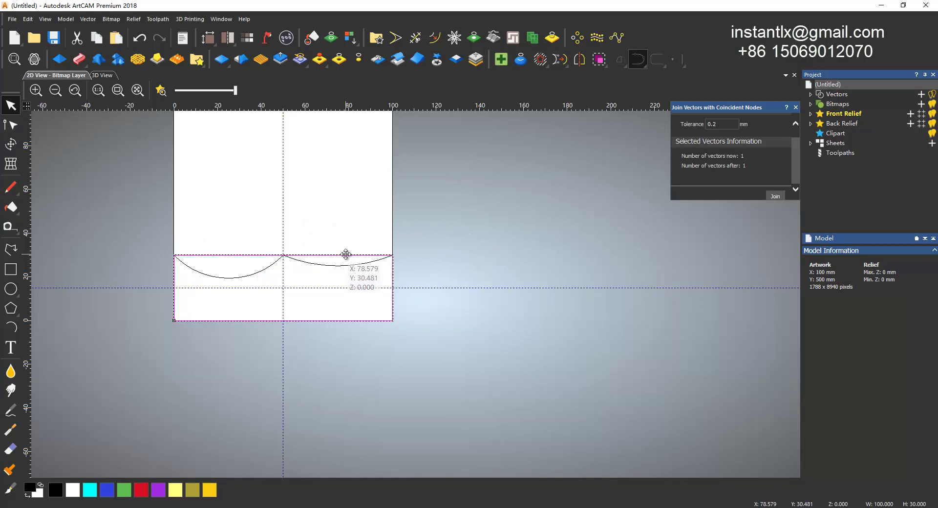
{"action": "key", "text": "Delete"}
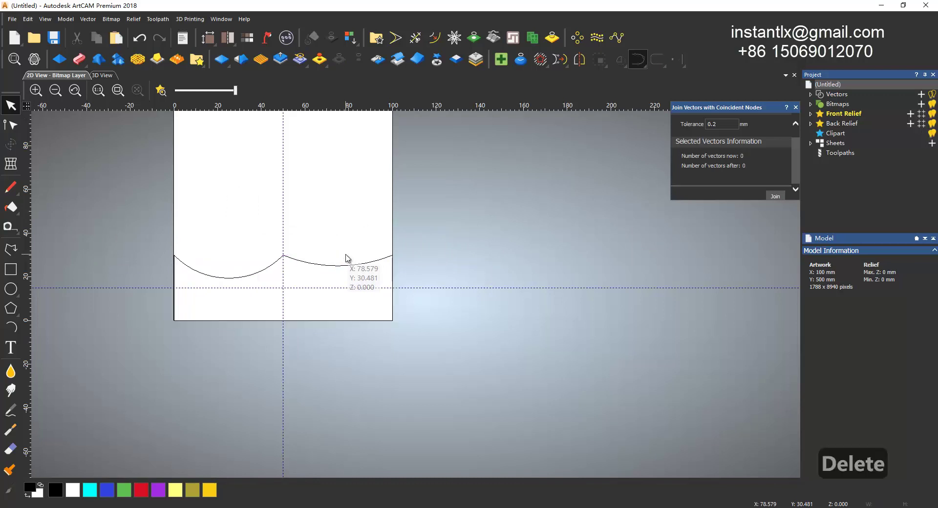
Remove the horizontal guideline that crosses the profile at mid-height, keeping the vertical guideline.
{"action": "scroll", "coordinate": [321, 241], "scroll_direction": "down", "scroll_amount": 3}
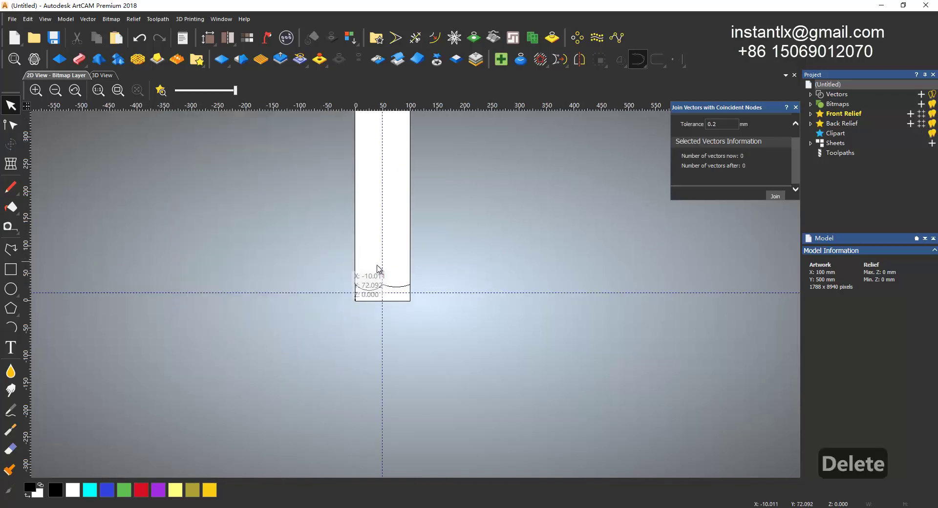
{"action": "scroll", "coordinate": [433, 268], "scroll_direction": "up", "scroll_amount": 2}
{"action": "scroll", "coordinate": [388, 287], "scroll_direction": "down", "scroll_amount": 2}
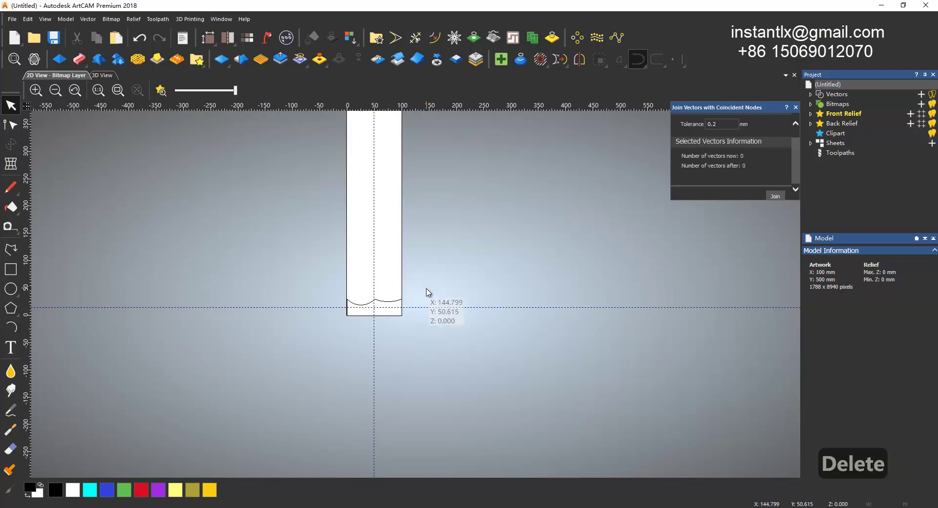
{"action": "left_click_drag", "start_coordinate": [424, 308], "coordinate": [454, 106]}
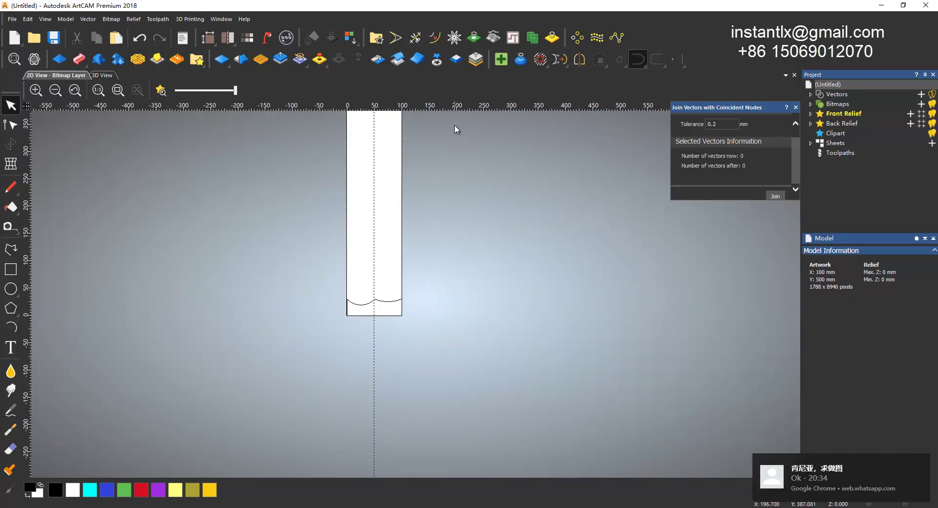
Duplicate the joined arc profile and place the copy's lower-left origin at X 0, Y 100 mm.
{"action": "scroll", "coordinate": [421, 279], "scroll_direction": "up", "scroll_amount": 3}
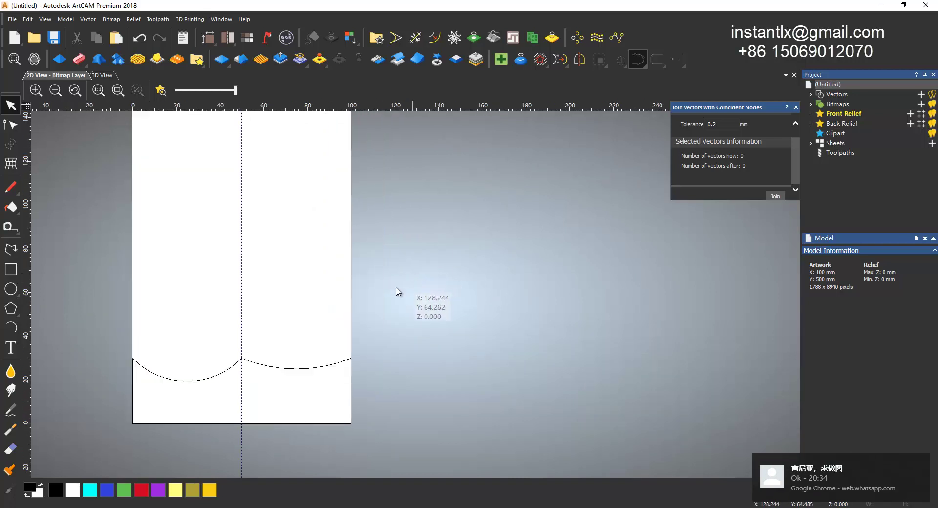
{"action": "left_click", "coordinate": [187, 382]}
{"action": "scroll", "coordinate": [391, 330], "scroll_direction": "down", "scroll_amount": 3}
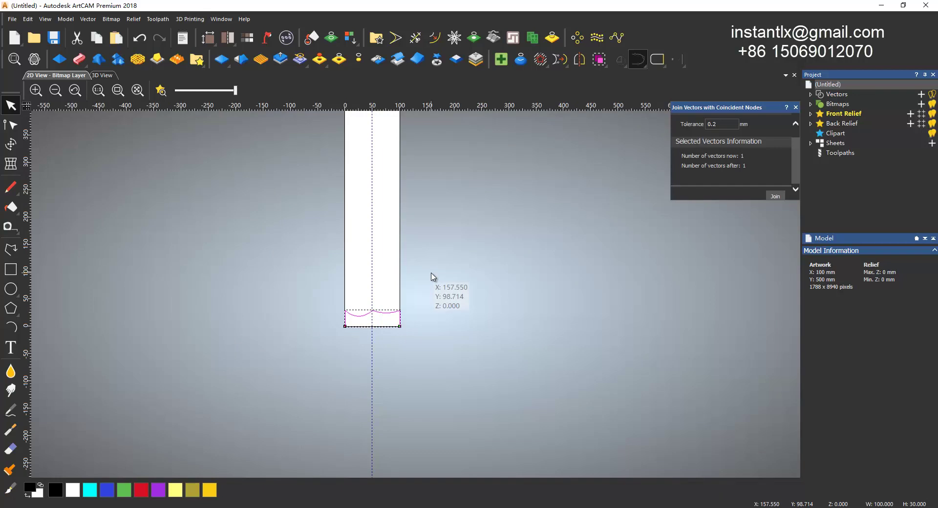
{"action": "key", "text": "ctrl+c"}
{"action": "key", "text": "ctrl+v"}
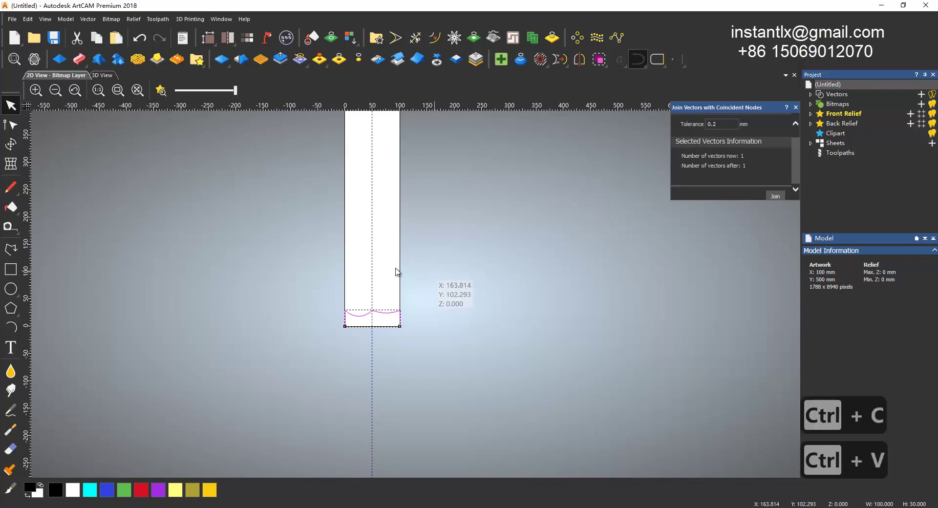
{"action": "left_click", "coordinate": [15, 143]}
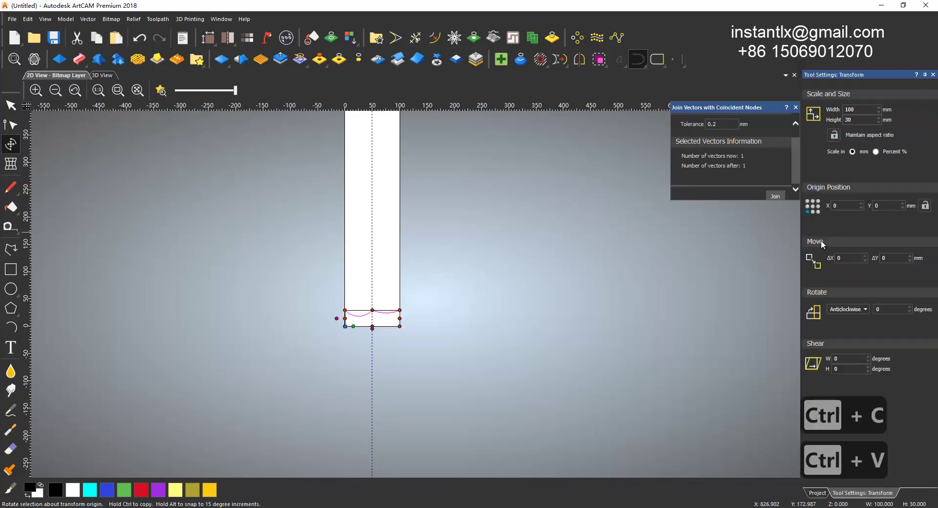
{"action": "left_click", "coordinate": [843, 207]}
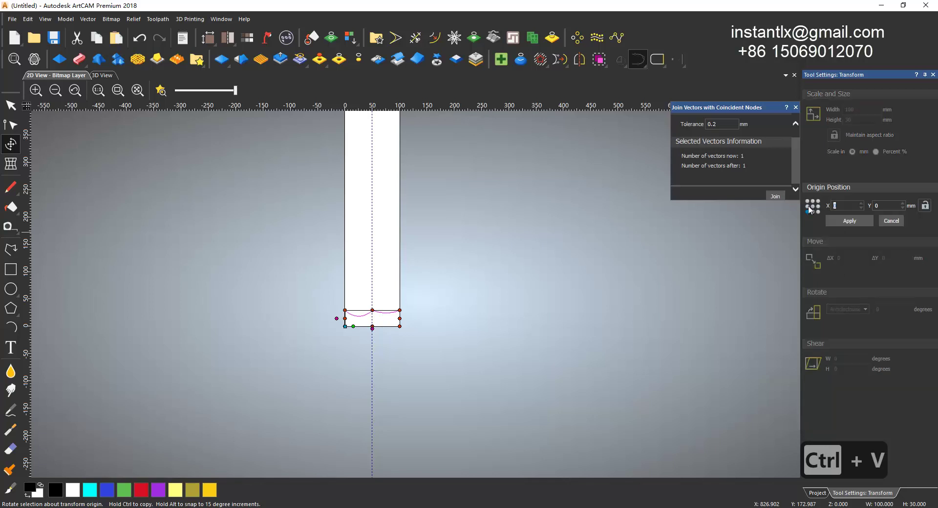
{"action": "left_click", "coordinate": [884, 206]}
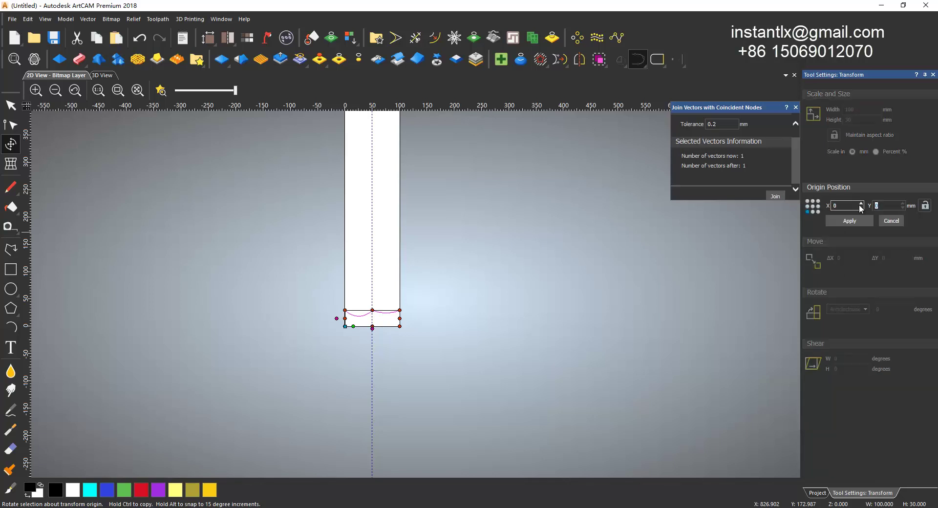
{"action": "type", "text": "100"}
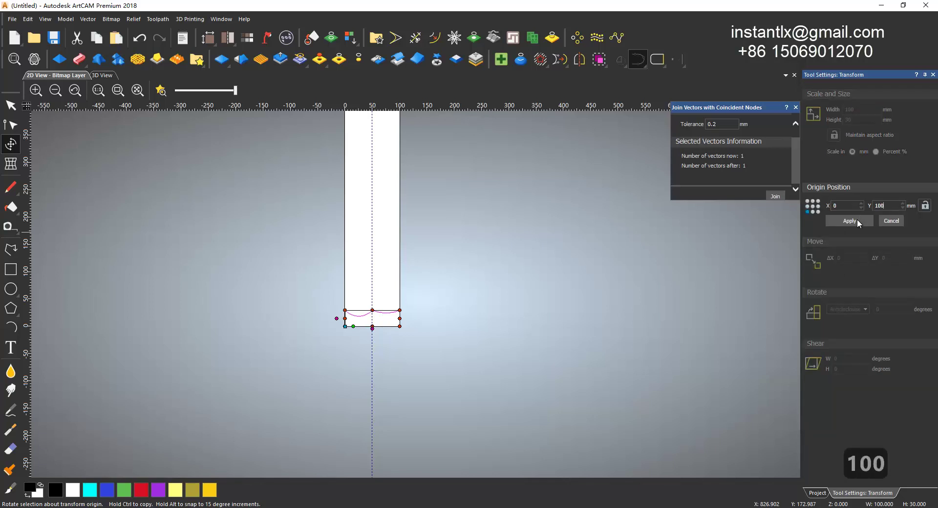
{"action": "left_click", "coordinate": [859, 221]}
{"action": "scroll", "coordinate": [378, 268], "scroll_direction": "up", "scroll_amount": 4}
{"action": "left_click", "coordinate": [10, 105]}
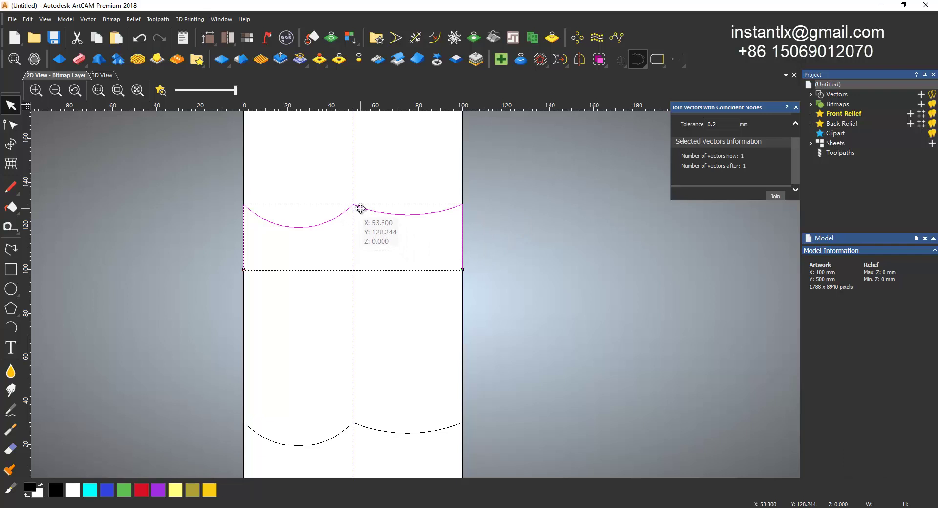
Move the peak node between the two arcs of the Y 100 profile to about X 67, Y 130.
{"action": "scroll", "coordinate": [398, 224], "scroll_direction": "down", "scroll_amount": 2}
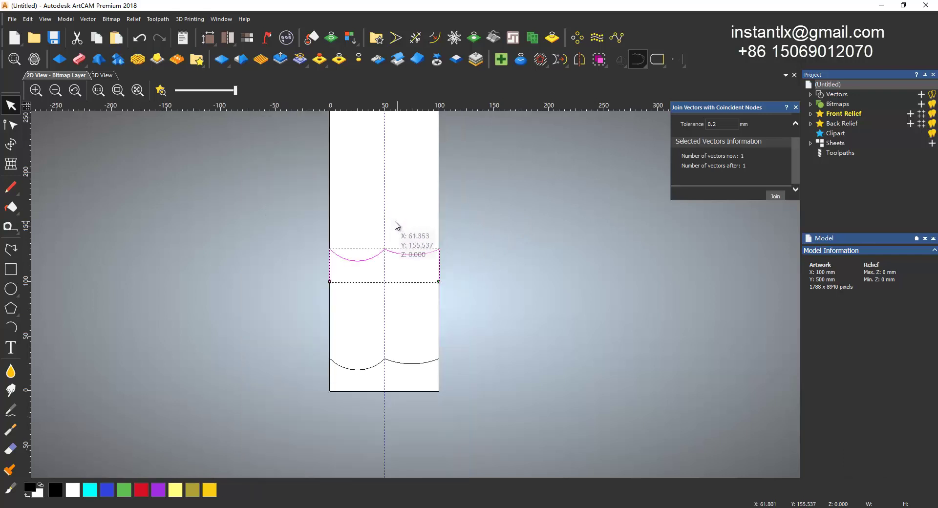
{"action": "scroll", "coordinate": [391, 234], "scroll_direction": "up", "scroll_amount": 2}
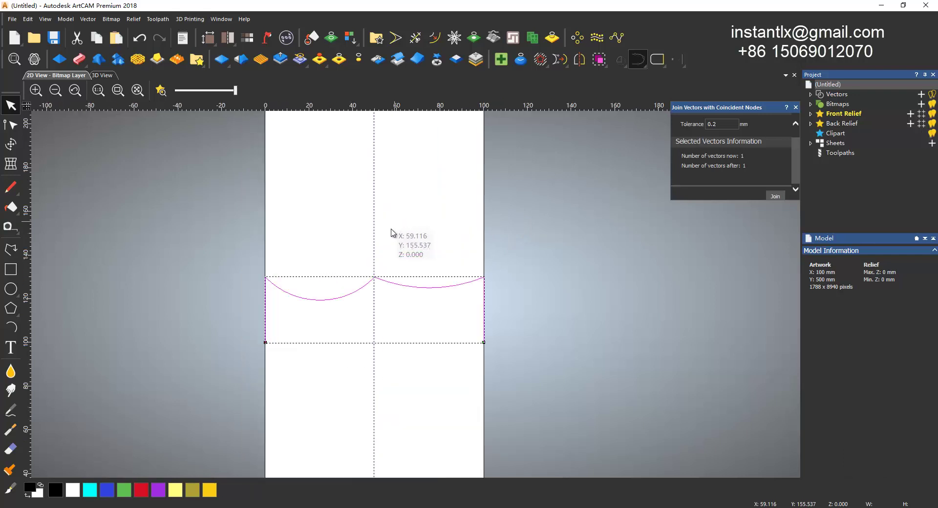
{"action": "left_click", "coordinate": [15, 130]}
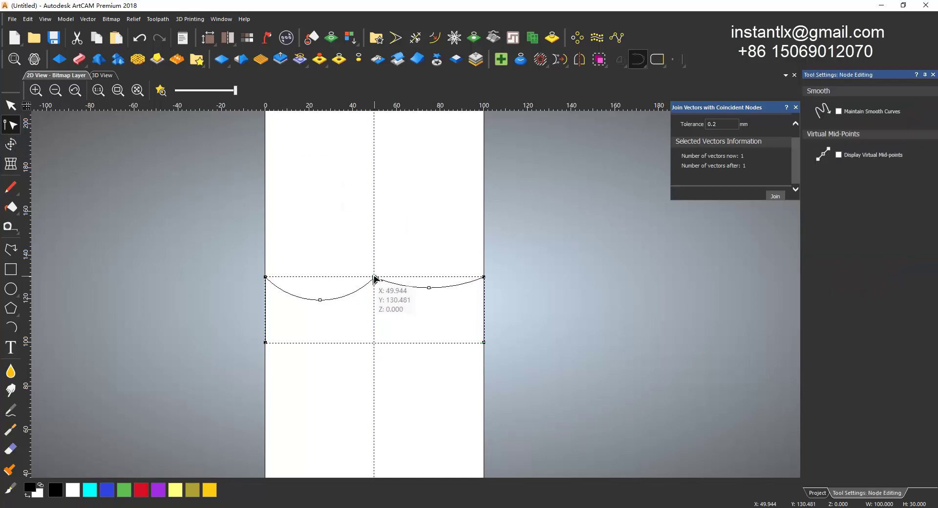
{"action": "left_click_drag", "start_coordinate": [375, 276], "coordinate": [412, 279]}
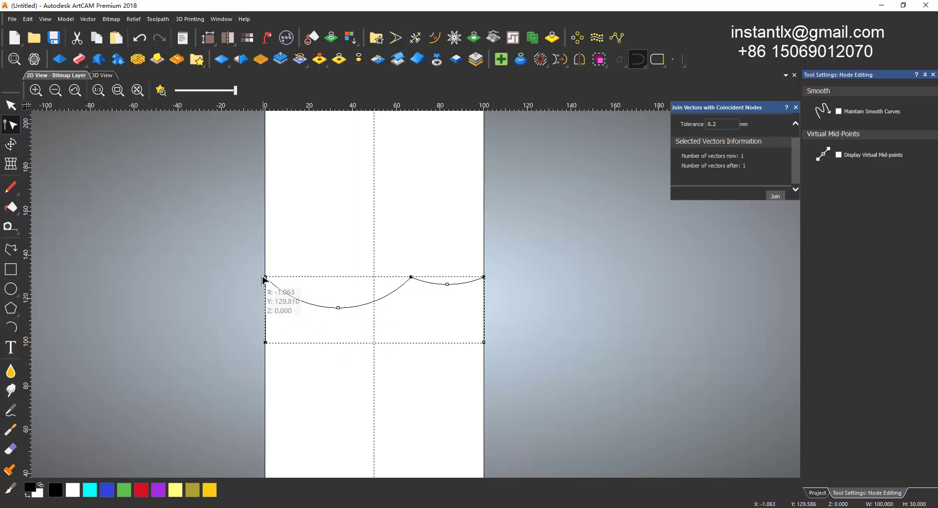
Lower the arc end nodes of the Y 100 profile to about Y 121 at X 0 and about Y 125 at X 100.
{"action": "mouse_move", "coordinate": [265, 277]}
{"action": "left_mouse_down"}
{"action": "mouse_move", "coordinate": [263, 303]}
{"action": "mouse_move", "coordinate": [265, 291]}
{"action": "left_mouse_up"}
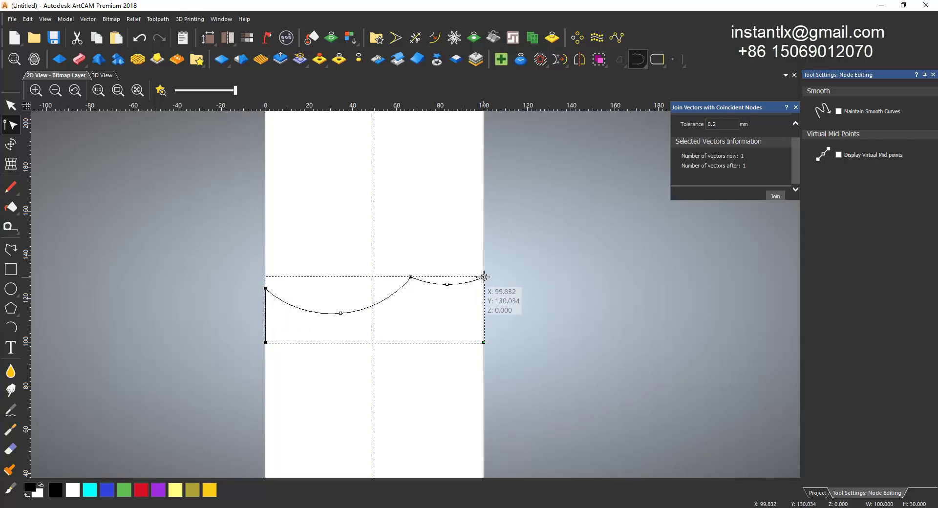
{"action": "left_click_drag", "start_coordinate": [484, 278], "coordinate": [483, 286]}
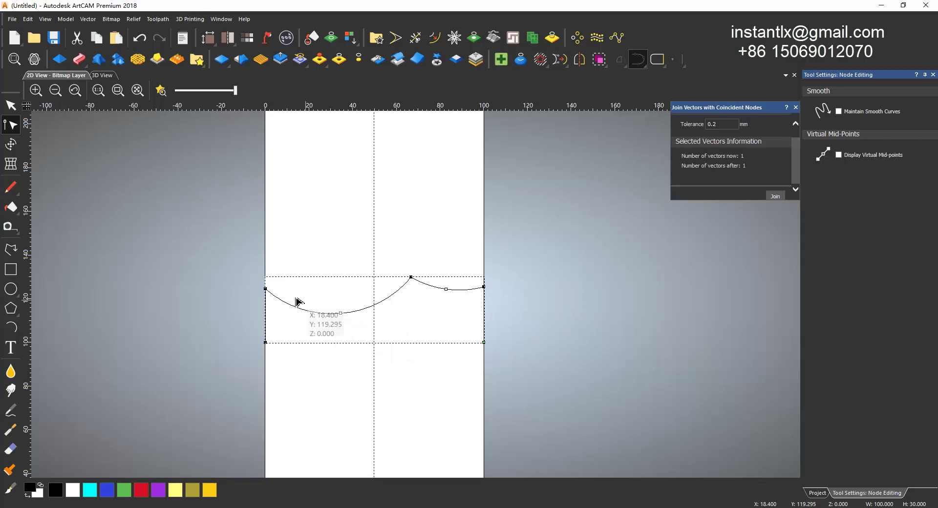
{"action": "left_click_drag", "start_coordinate": [267, 291], "coordinate": [266, 297]}
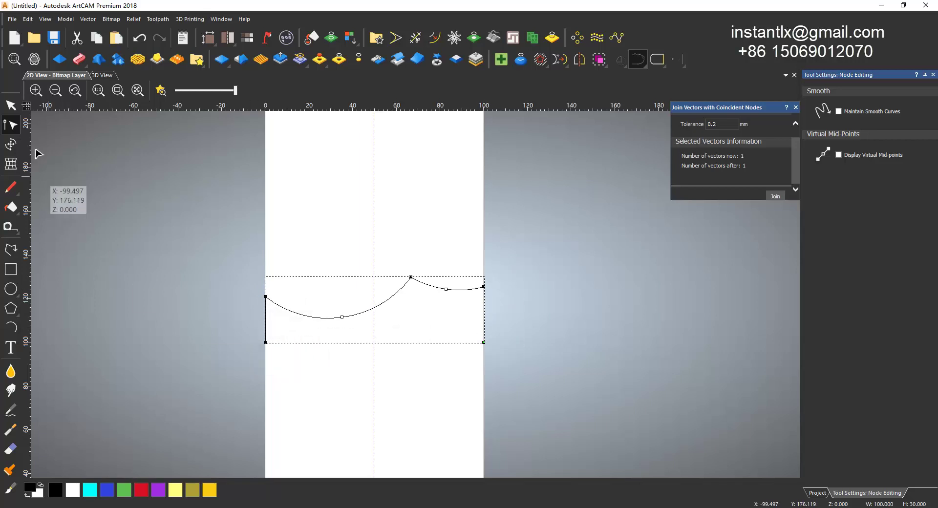
{"action": "left_click", "coordinate": [10, 105]}
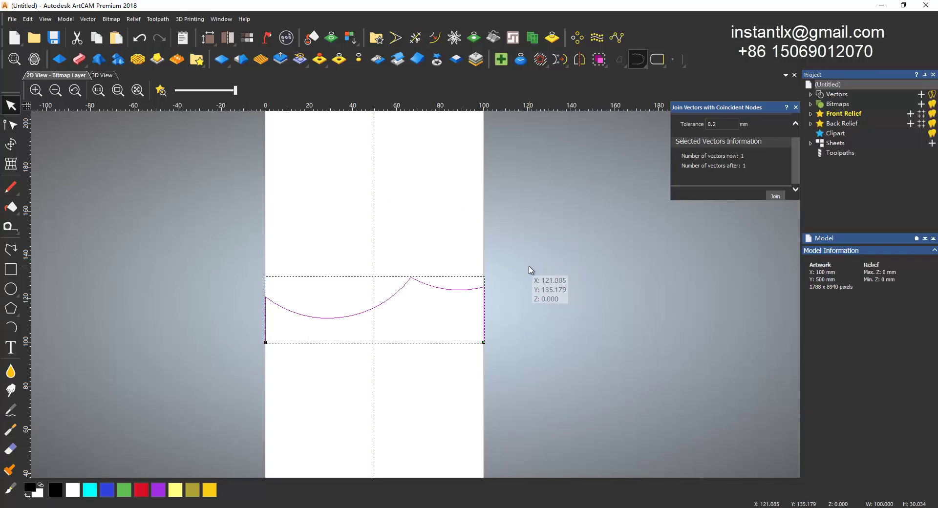
Duplicate the reshaped wavy profile and place the copy's origin at X 0, Y 300 mm.
{"action": "scroll", "coordinate": [521, 271], "scroll_direction": "down", "scroll_amount": 3}
{"action": "scroll", "coordinate": [478, 281], "scroll_direction": "down", "scroll_amount": 2}
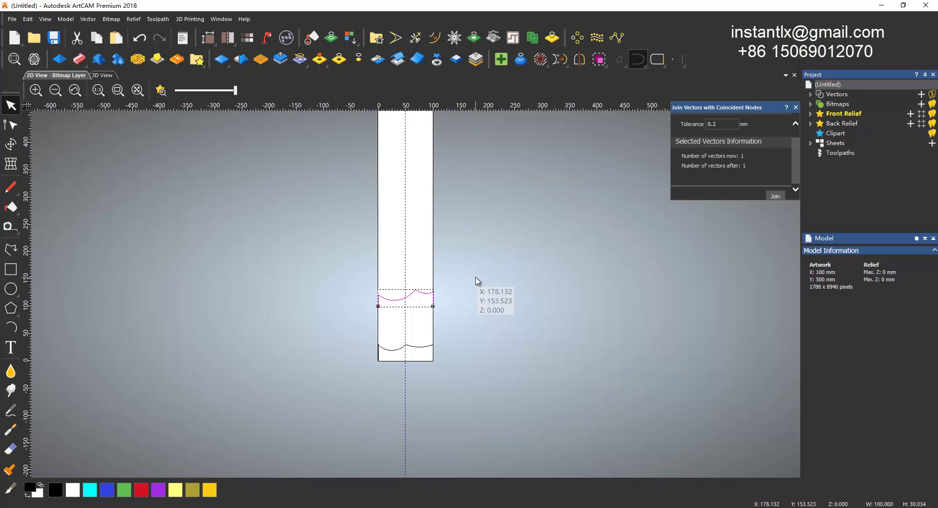
{"action": "key", "text": "ctrl+c"}
{"action": "key", "text": "ctrl+v"}
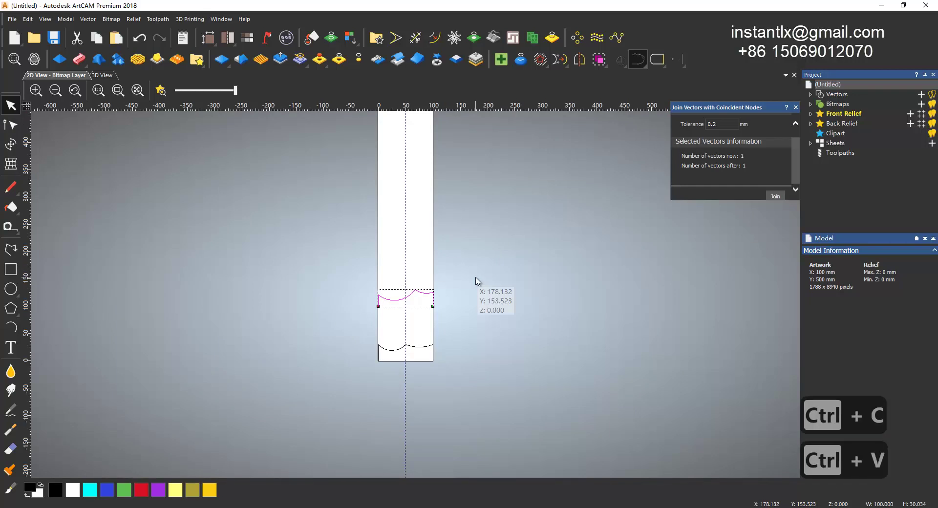
{"action": "left_click", "coordinate": [11, 144]}
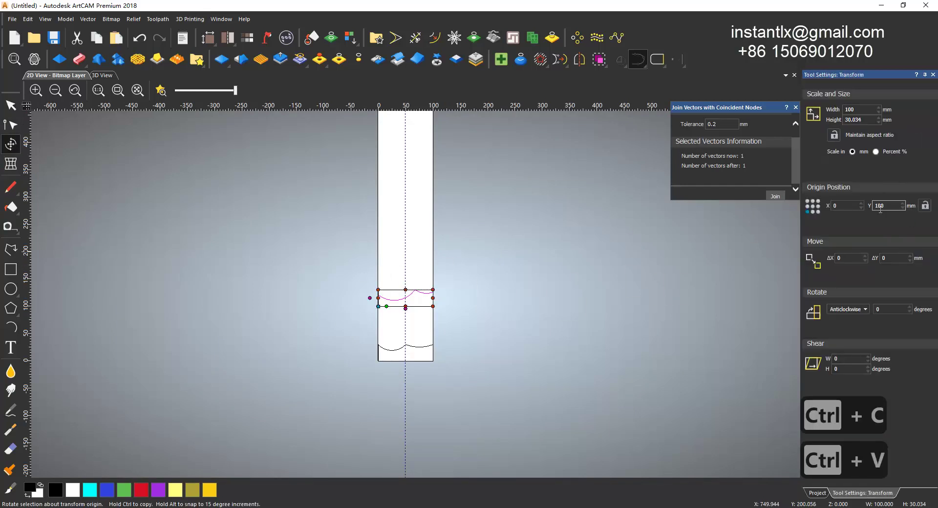
{"action": "key", "text": "Return"}
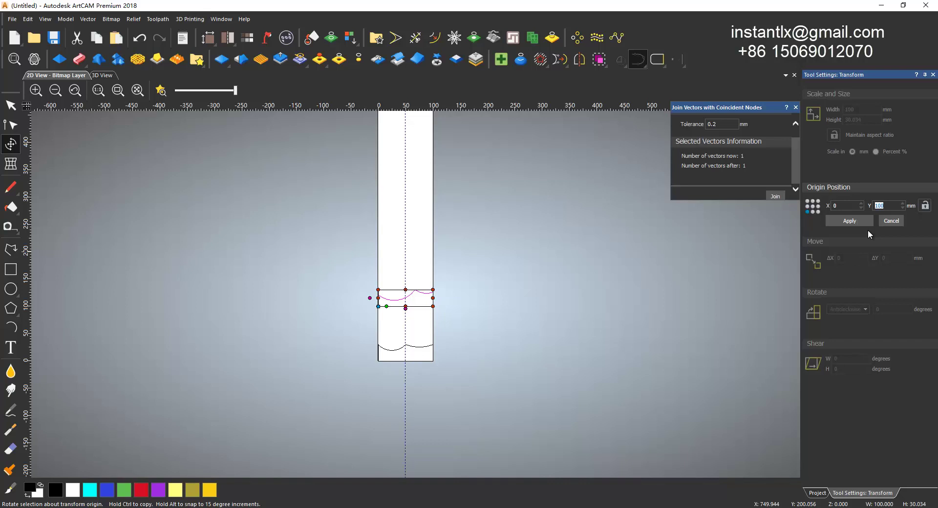
{"action": "type", "text": "300"}
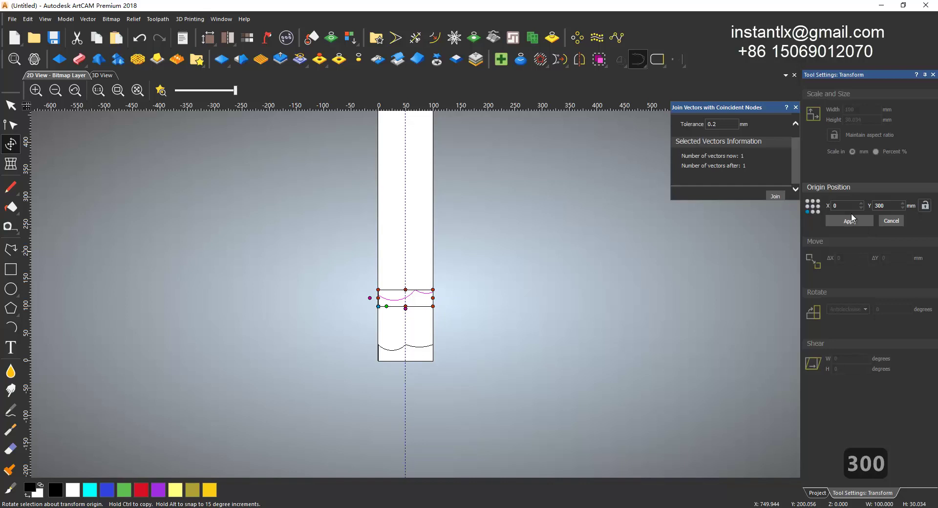
{"action": "left_click", "coordinate": [850, 221]}
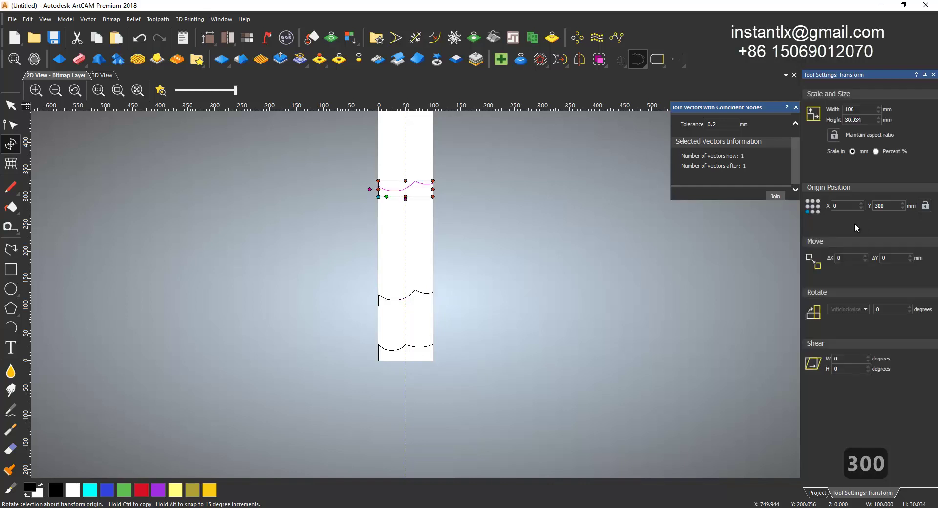
{"action": "left_click", "coordinate": [7, 106]}
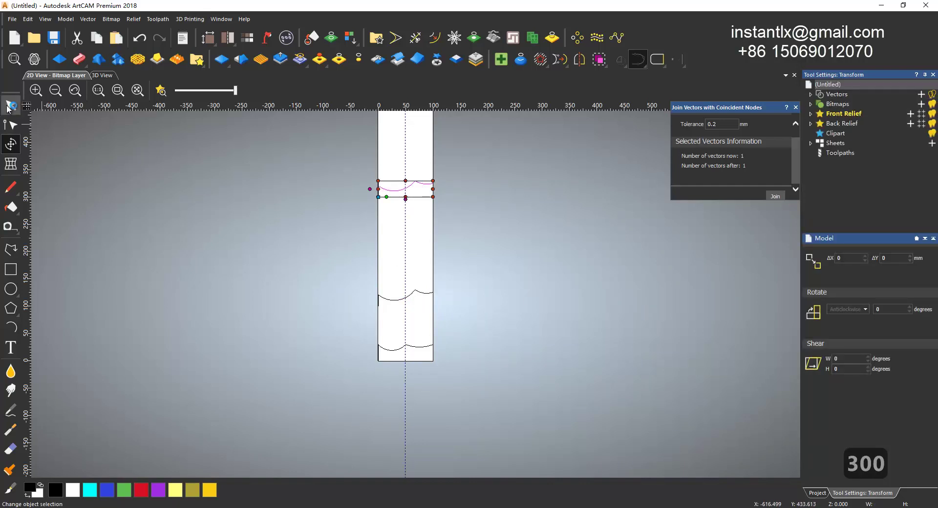
Duplicate the original arc profile at the base of the model and place the copy's origin at X 0, Y 200 mm.
{"action": "scroll", "coordinate": [464, 285], "scroll_direction": "up", "scroll_amount": 3}
{"action": "scroll", "coordinate": [458, 297], "scroll_direction": "down", "scroll_amount": 3}
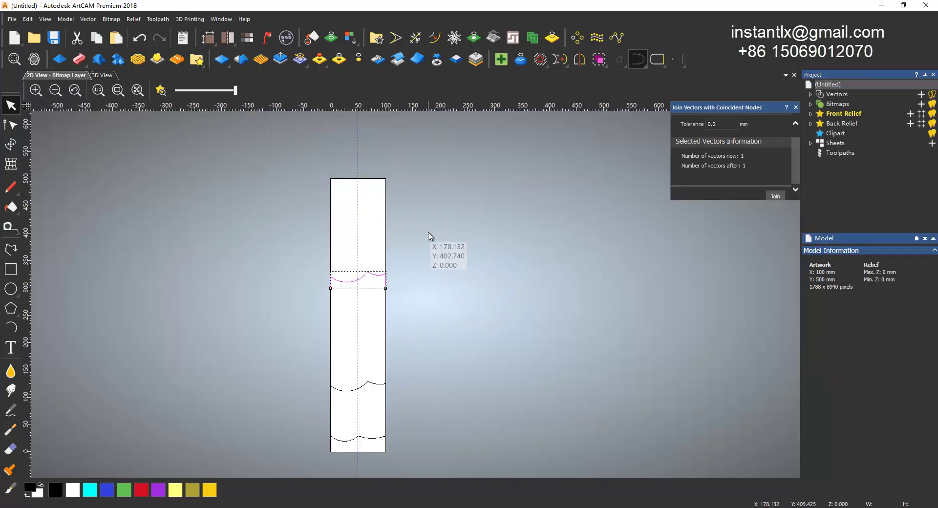
{"action": "left_click", "coordinate": [372, 438]}
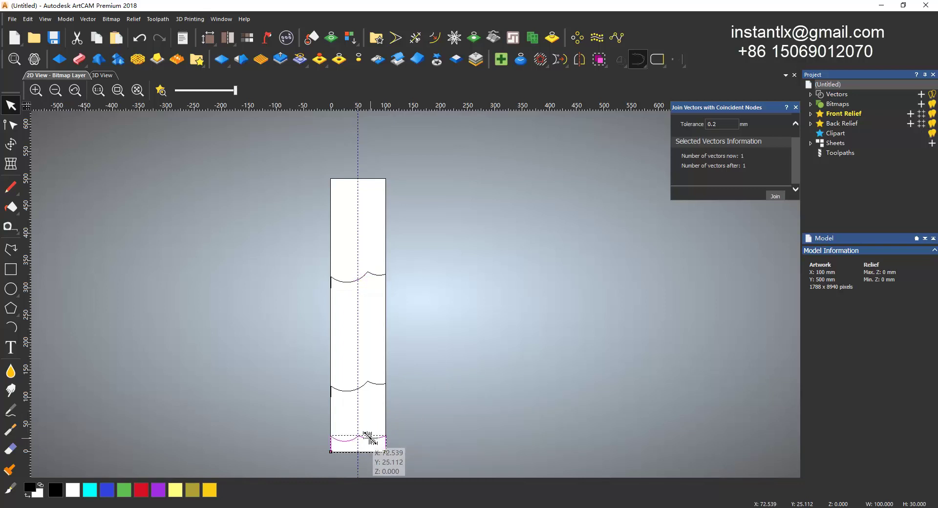
{"action": "key", "text": "ctrl+c"}
{"action": "key", "text": "ctrl+v"}
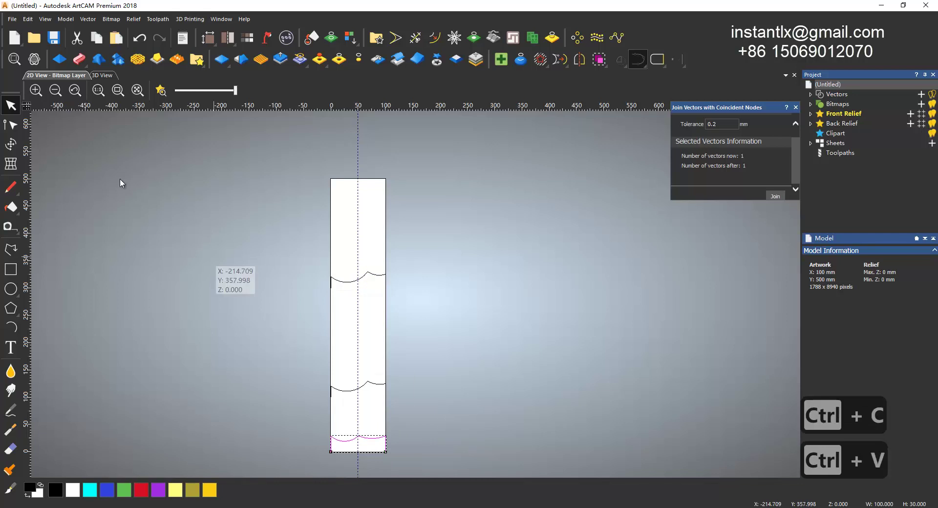
{"action": "left_click", "coordinate": [11, 145]}
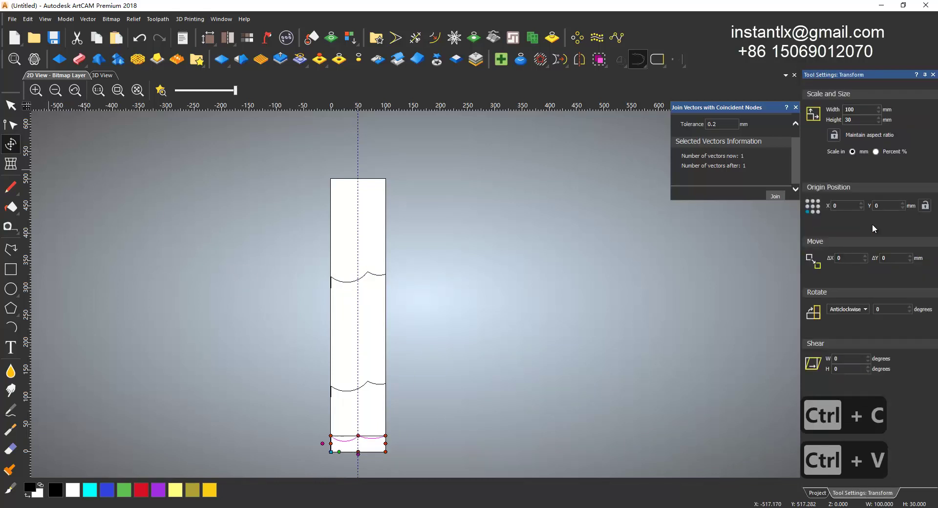
{"action": "left_click", "coordinate": [886, 206]}
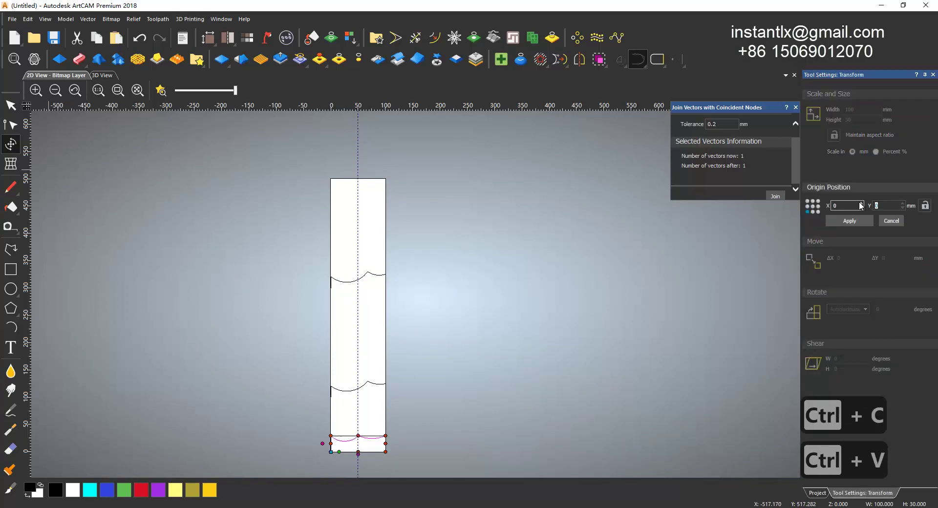
{"action": "type", "text": "200"}
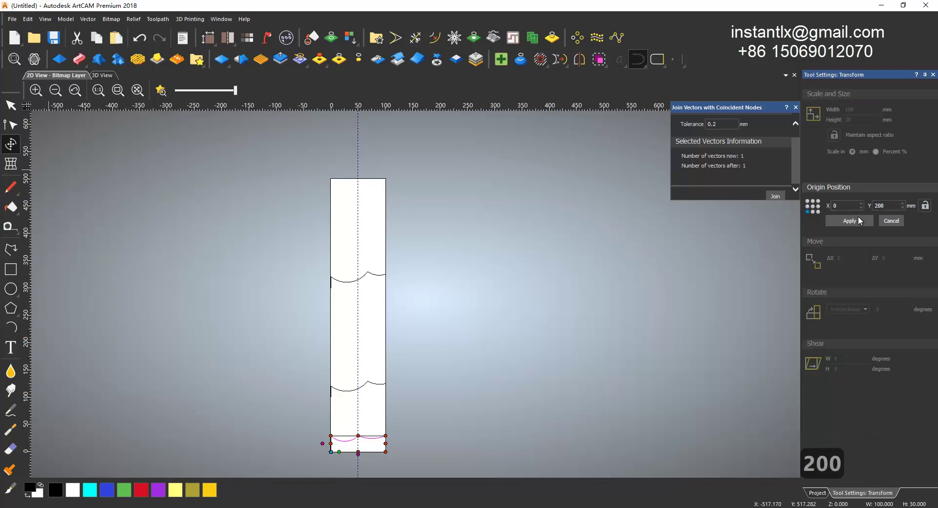
{"action": "left_click", "coordinate": [859, 219]}
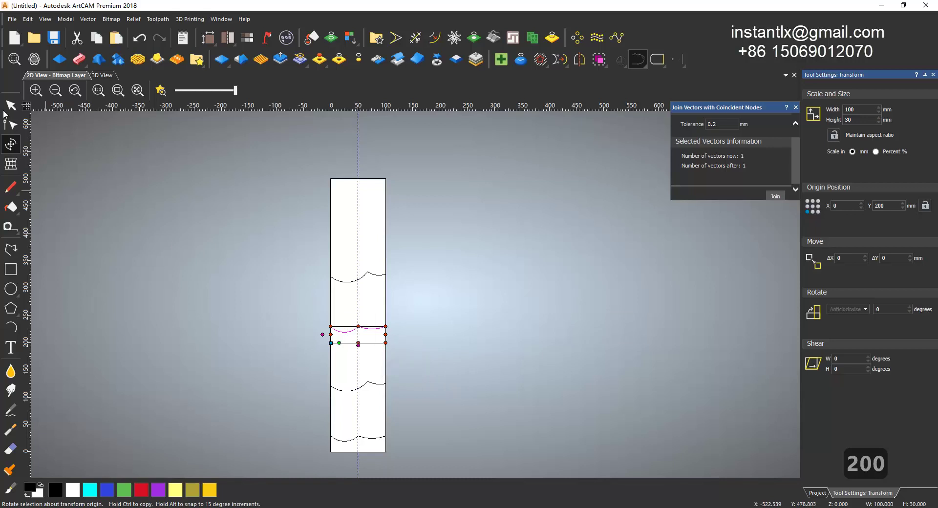
{"action": "key", "text": "Escape"}
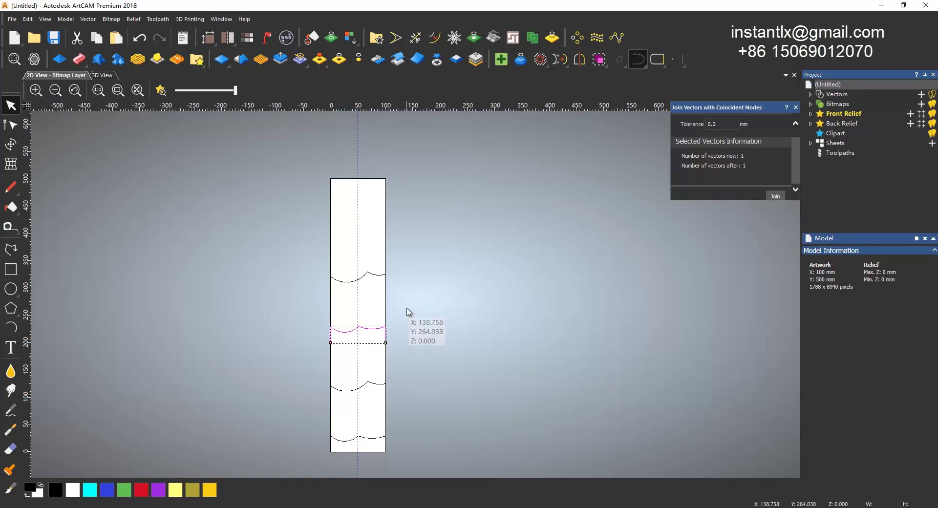
Move the peak node of the Y 200 profile to about X 78, Y 234 and flatten its wider arc to a low point of about Y 221.
{"action": "scroll", "coordinate": [388, 341], "scroll_direction": "up", "scroll_amount": 2}
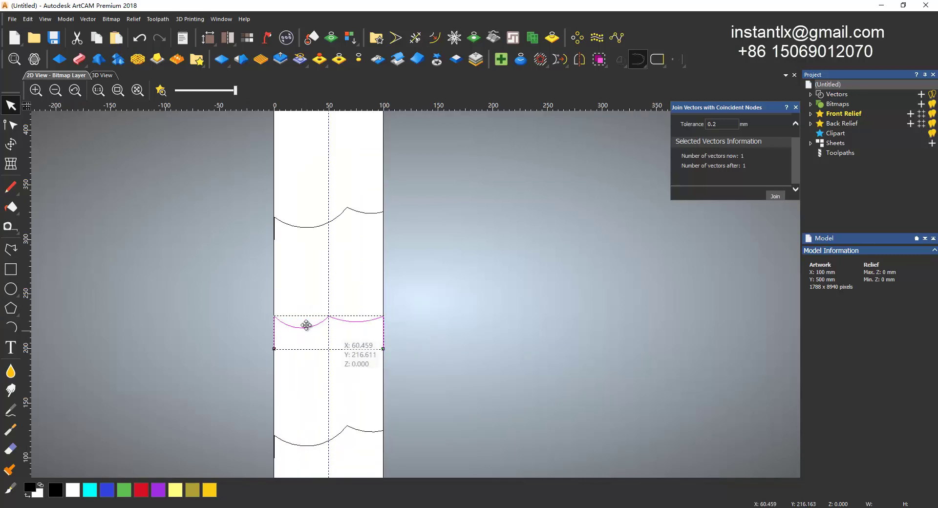
{"action": "left_click", "coordinate": [11, 125]}
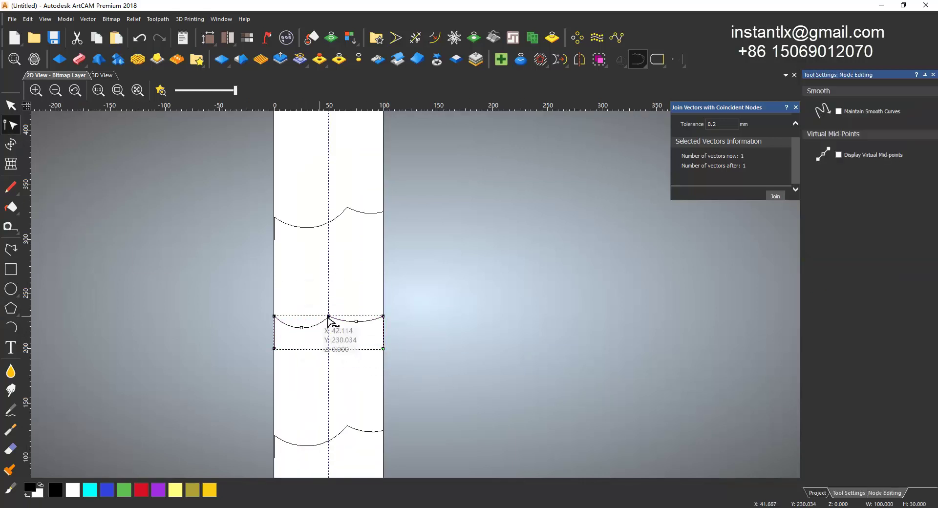
{"action": "left_click_drag", "start_coordinate": [329, 319], "coordinate": [354, 316]}
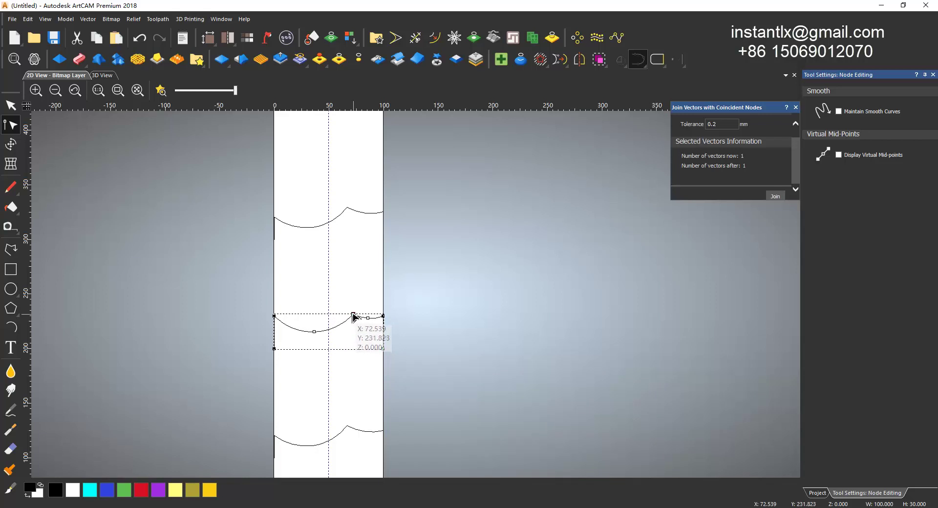
{"action": "left_click_drag", "start_coordinate": [354, 316], "coordinate": [353, 314]}
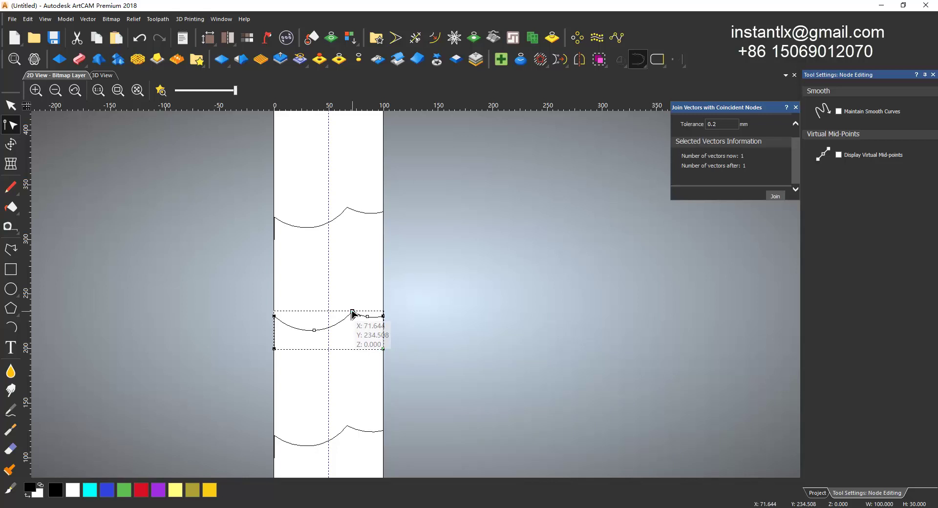
{"action": "left_click_drag", "start_coordinate": [353, 314], "coordinate": [354, 314]}
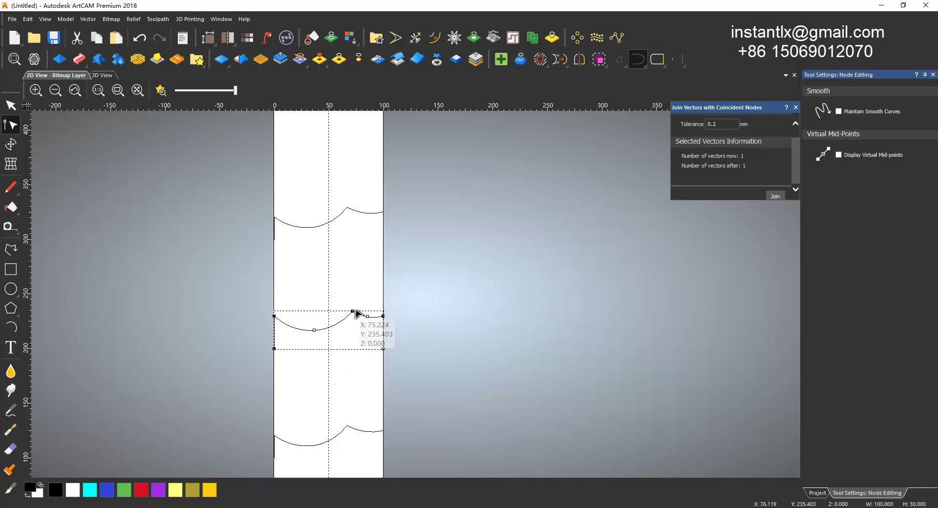
{"action": "left_click_drag", "start_coordinate": [353, 313], "coordinate": [317, 326]}
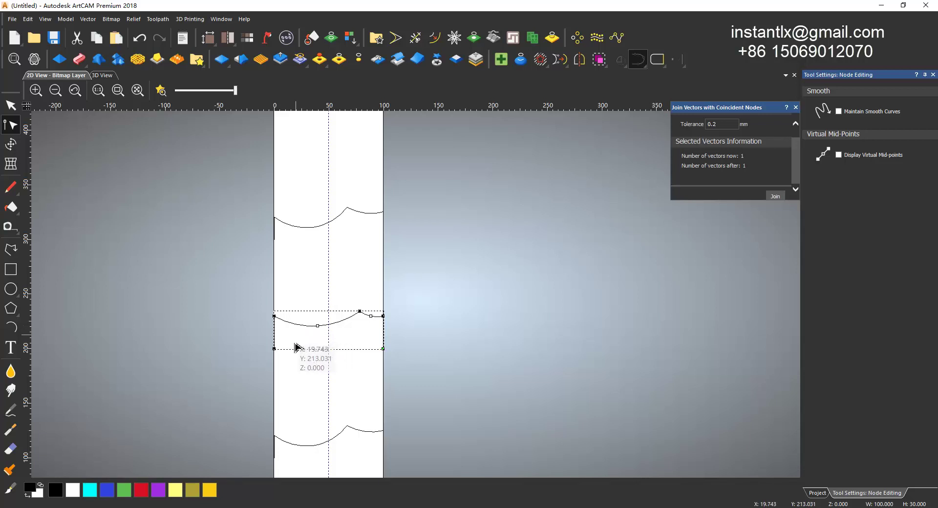
{"action": "left_click", "coordinate": [11, 105]}
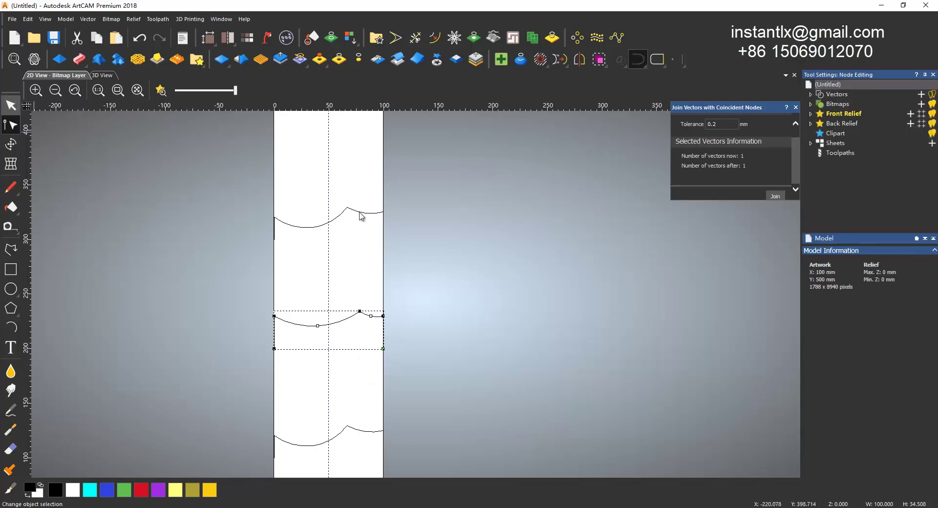
Duplicate the base arc profile again, place the copy's origin at X 0, Y 400 mm, and deselect it.
{"action": "scroll", "coordinate": [409, 256], "scroll_direction": "down", "scroll_amount": 3}
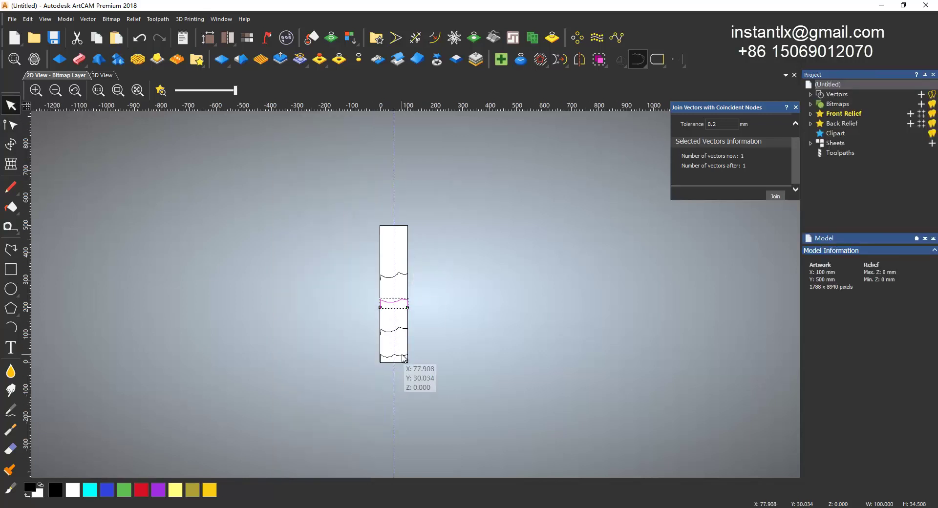
{"action": "key", "text": "ctrl+c"}
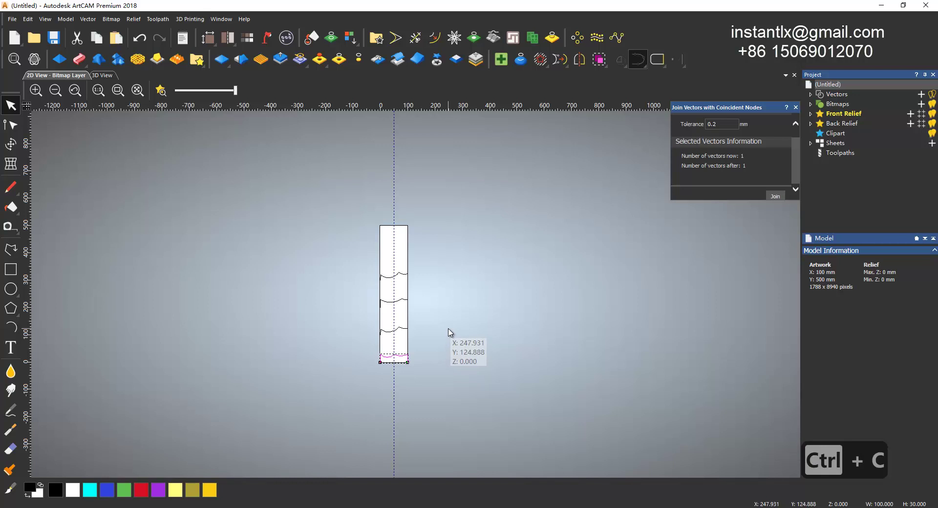
{"action": "key", "text": "ctrl+v"}
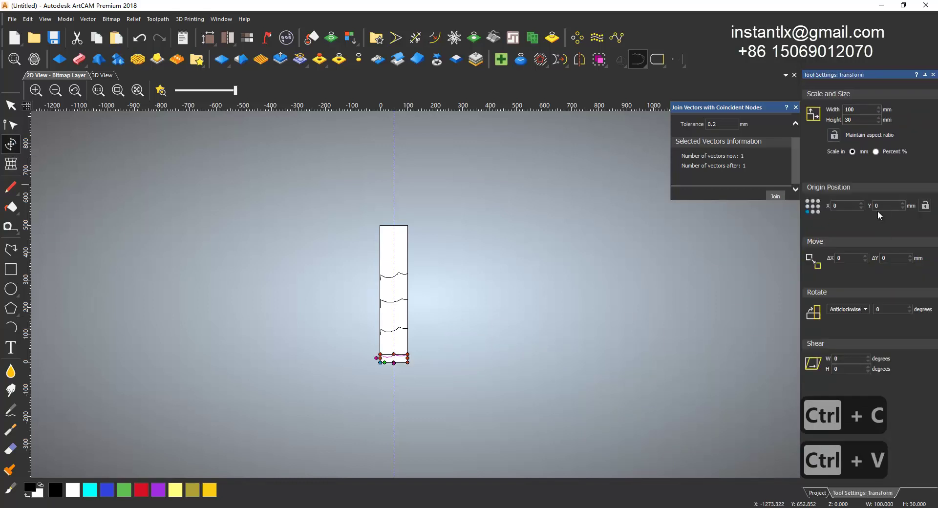
{"action": "left_click", "coordinate": [888, 204]}
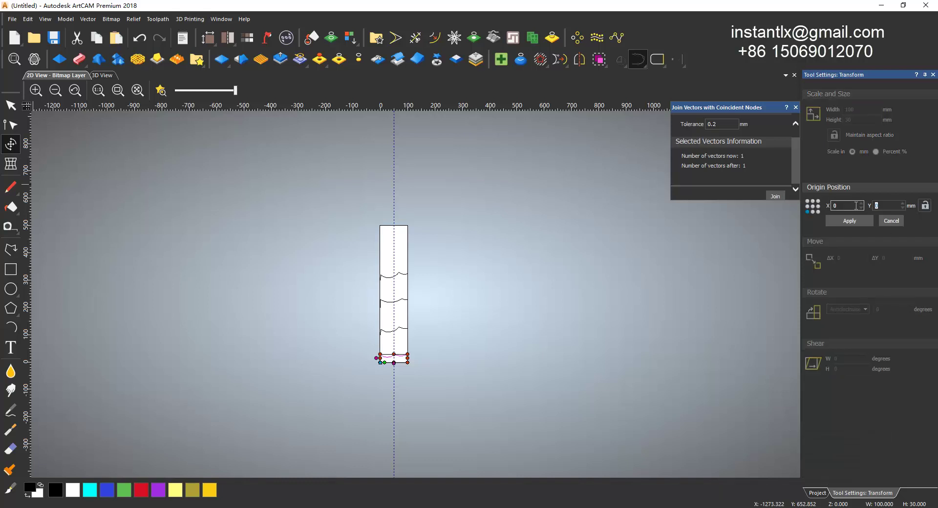
{"action": "left_click", "coordinate": [863, 222]}
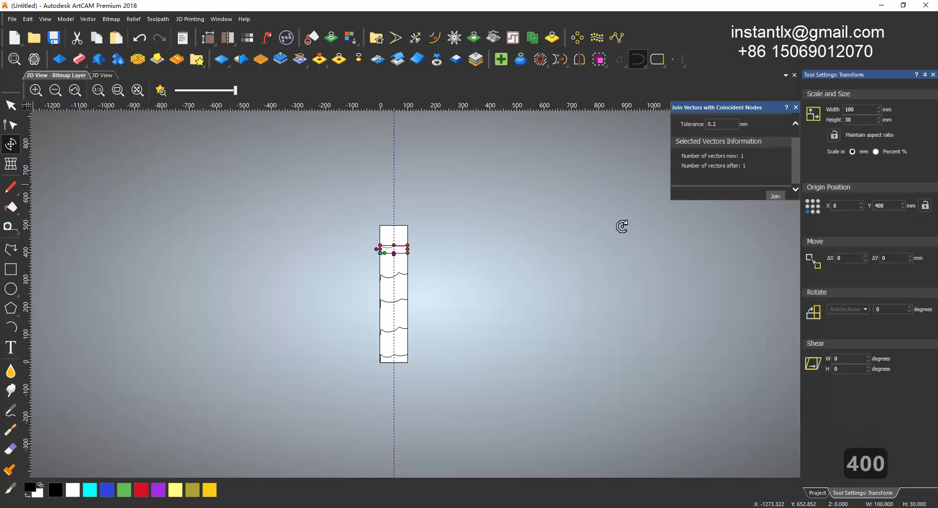
{"action": "scroll", "coordinate": [410, 273], "scroll_direction": "up", "scroll_amount": 2}
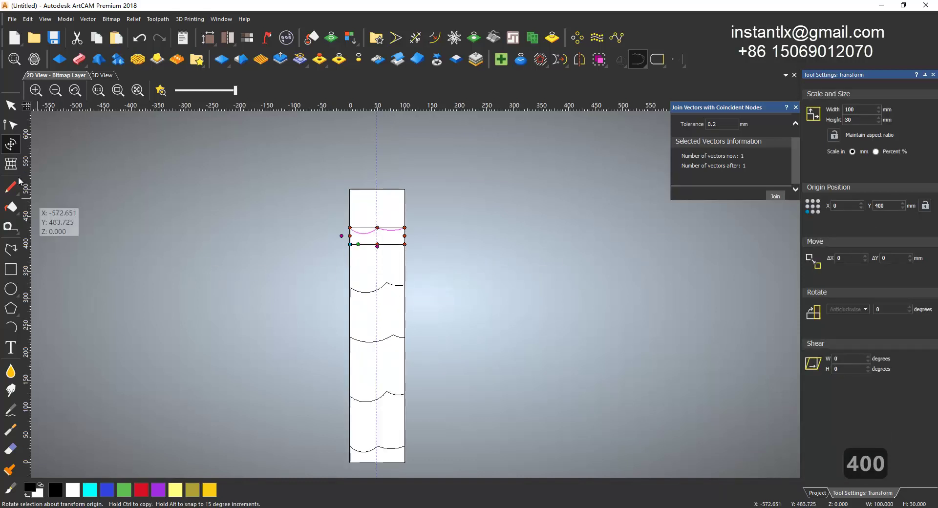
{"action": "left_click", "coordinate": [10, 105]}
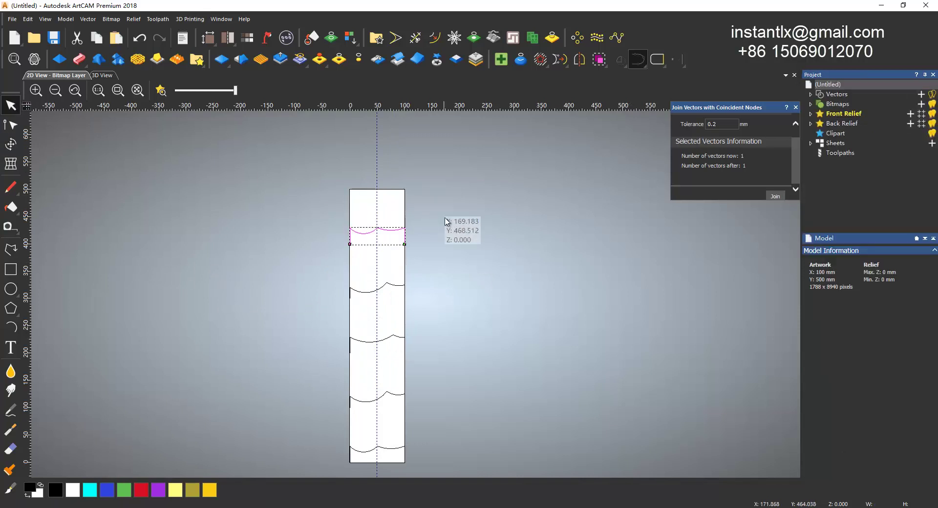
{"action": "left_click", "coordinate": [442, 247]}
Draw a straight vertical polyline about 514 mm long beside the model at about X -72 mm.
{"action": "scroll", "coordinate": [432, 284], "scroll_direction": "down", "scroll_amount": 2}
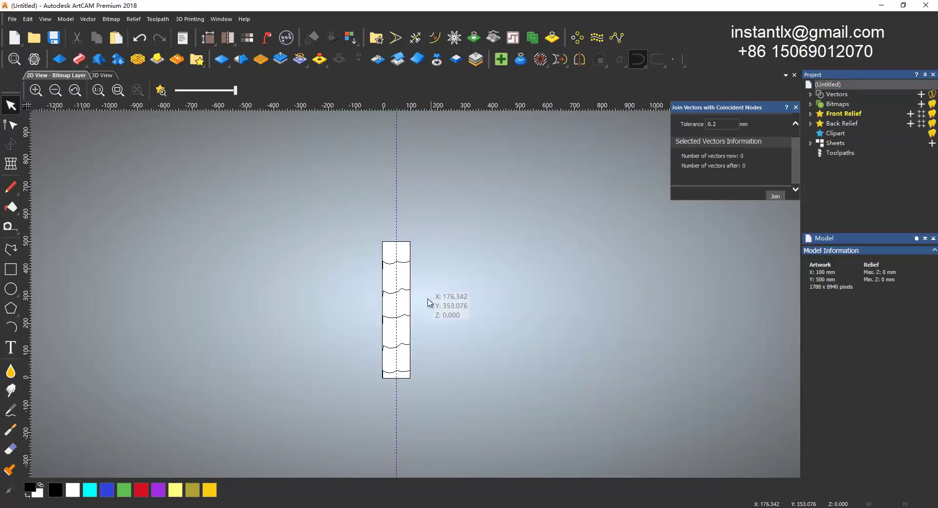
{"action": "scroll", "coordinate": [439, 320], "scroll_direction": "up", "scroll_amount": 2}
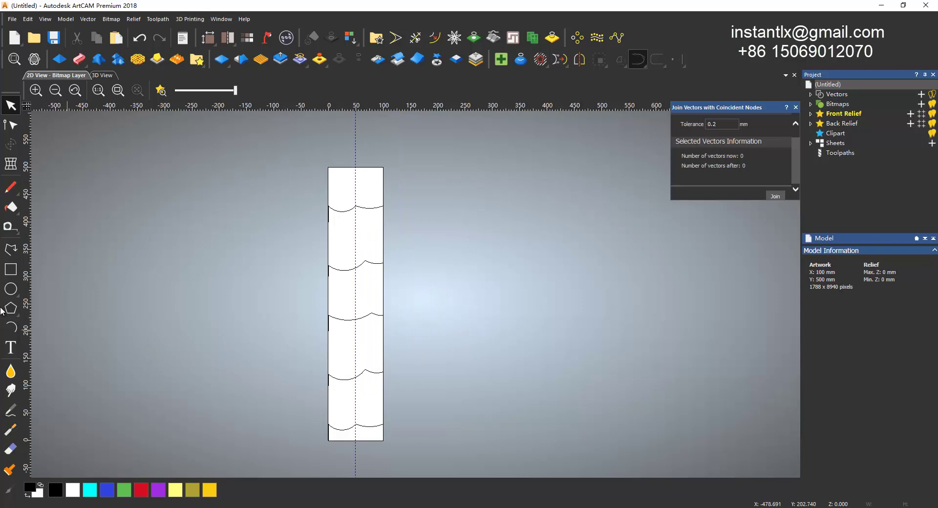
{"action": "left_click", "coordinate": [11, 250]}
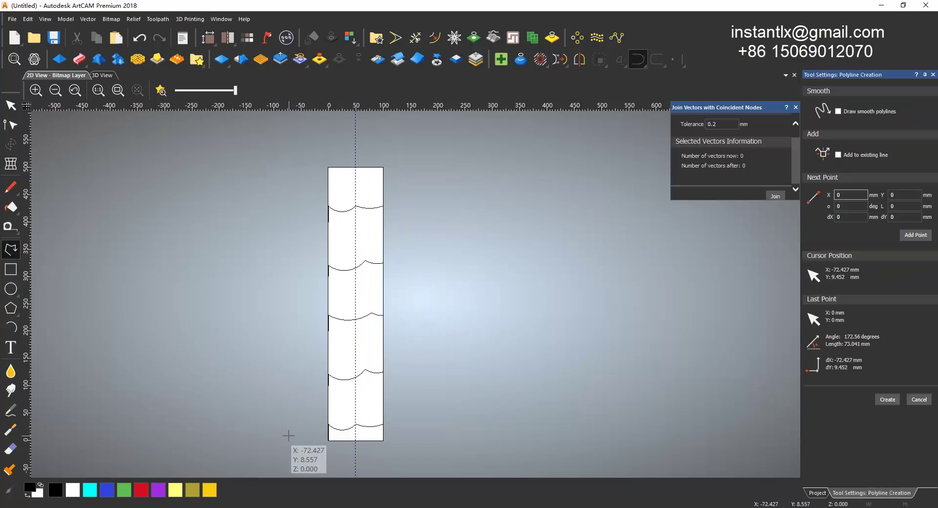
{"action": "left_click", "coordinate": [289, 443]}
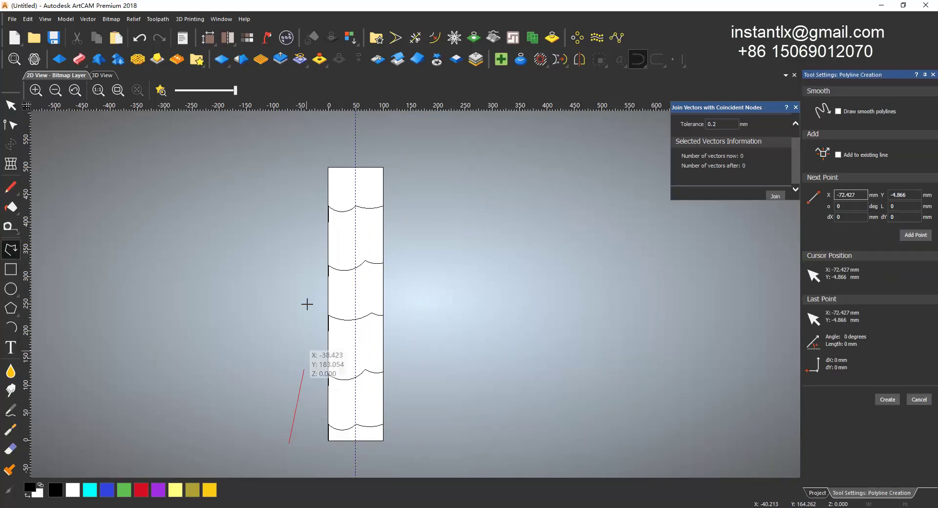
{"action": "left_click", "coordinate": [287, 163]}
{"action": "key", "text": "Escape"}
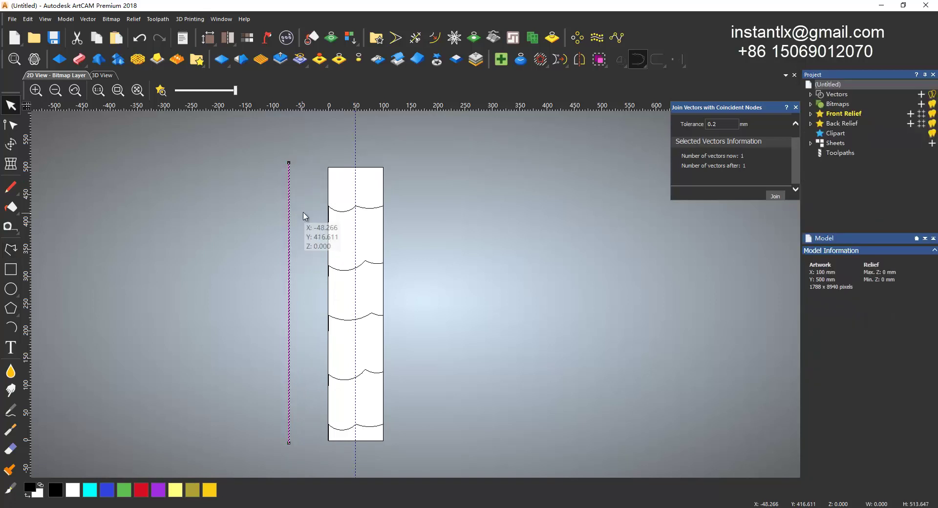
Set the vertical line's length to 500 mm.
{"action": "left_click", "coordinate": [11, 144]}
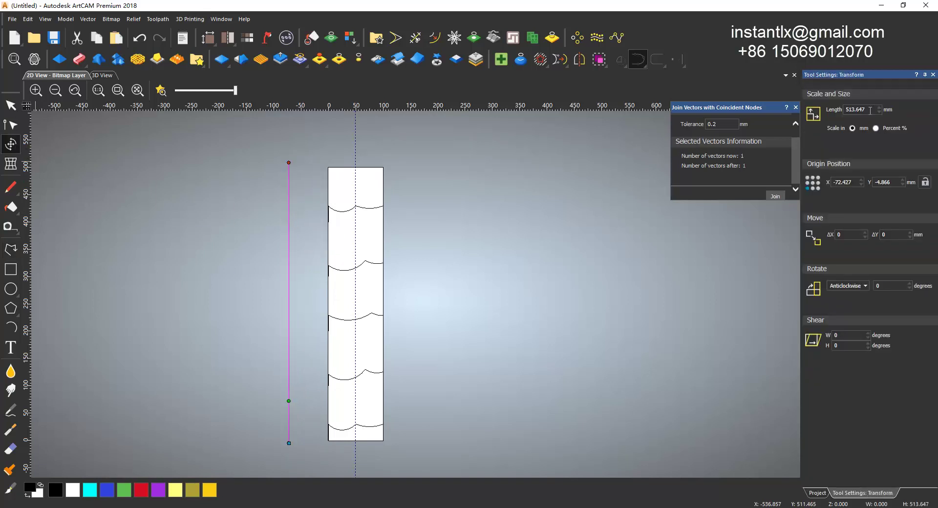
{"action": "double_click", "coordinate": [873, 111]}
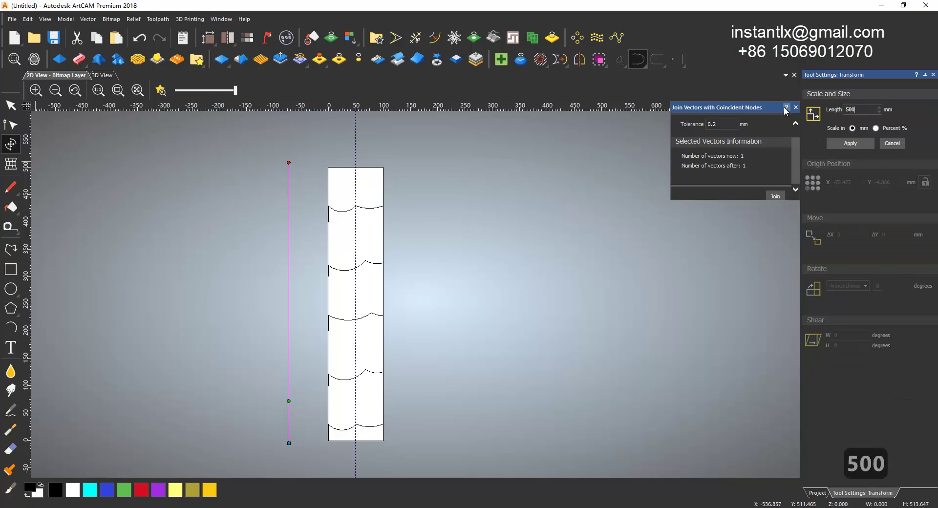
{"action": "type", "text": "500"}
{"action": "left_click", "coordinate": [850, 143]}
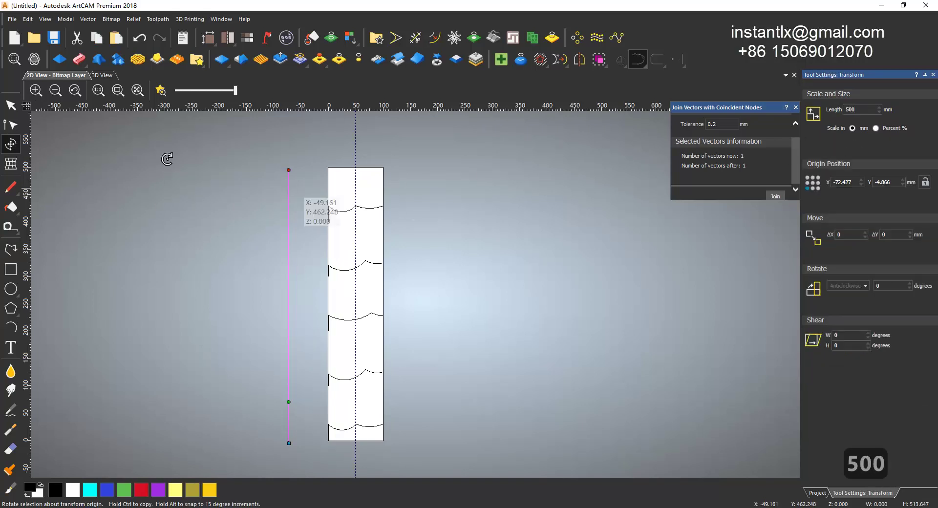
{"action": "left_click", "coordinate": [9, 108]}
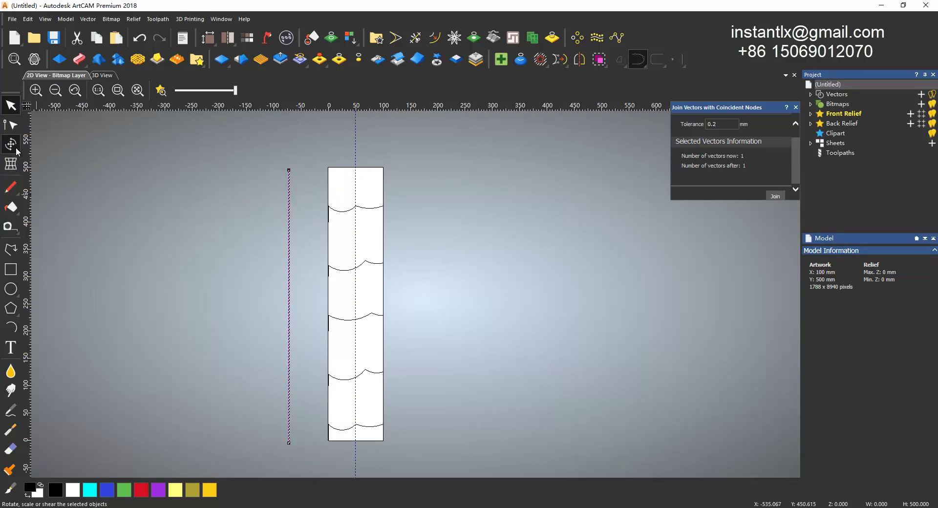
Place the vertical line's lower-end origin at X 0, Y 0 mm, along the model's edge.
{"action": "left_click", "coordinate": [850, 182]}
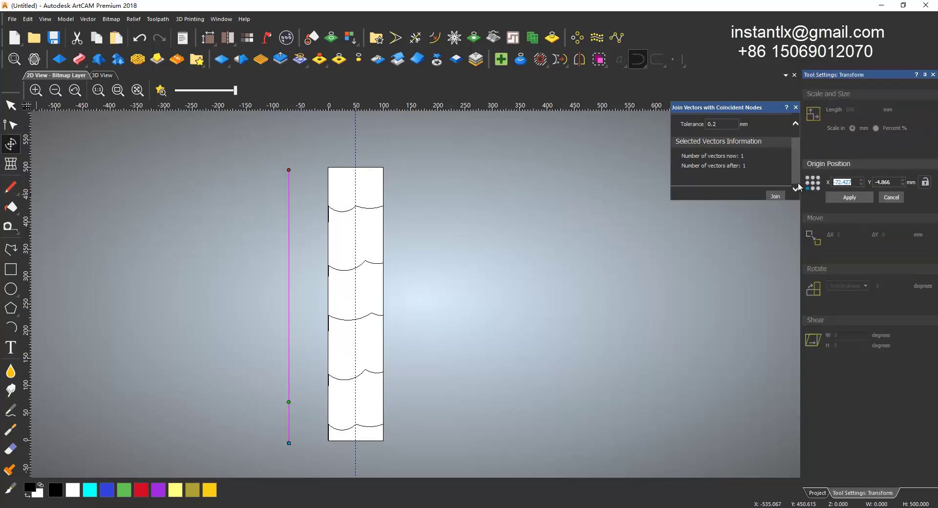
{"action": "type", "text": "0"}
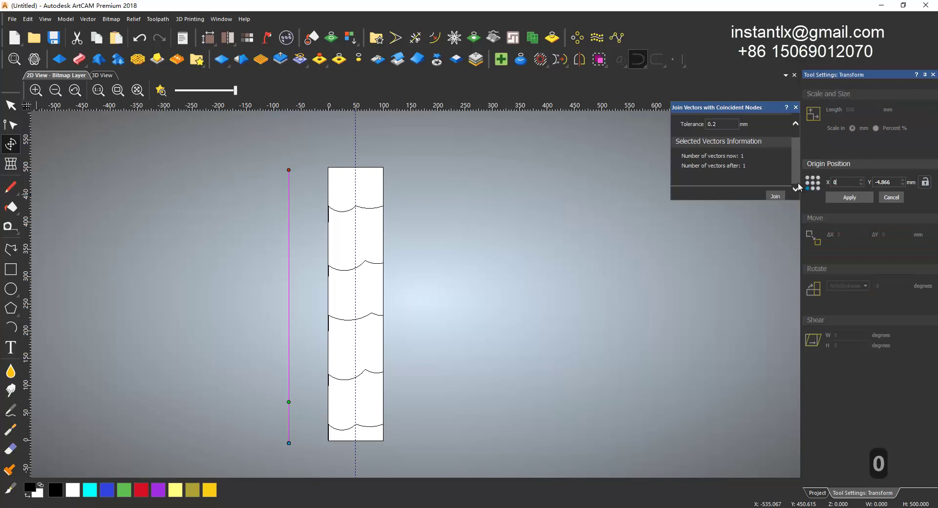
{"action": "key", "text": "Tab"}
{"action": "type", "text": "0"}
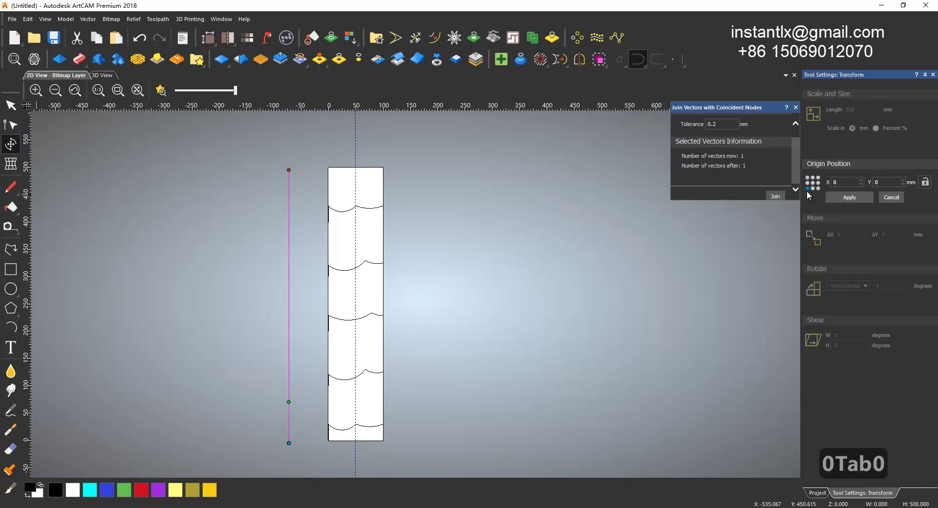
{"action": "left_click", "coordinate": [865, 198]}
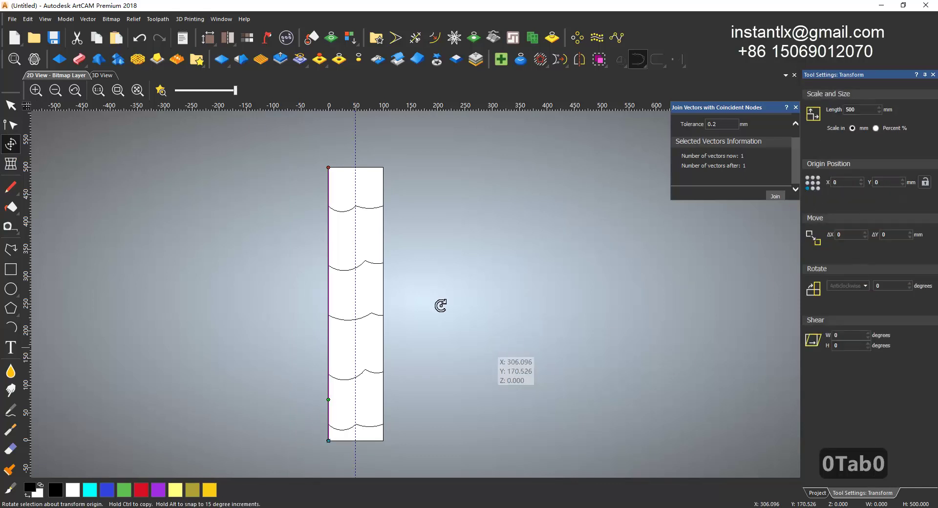
{"action": "key", "text": "ctrl+c"}
{"action": "key", "text": "ctrl+v"}
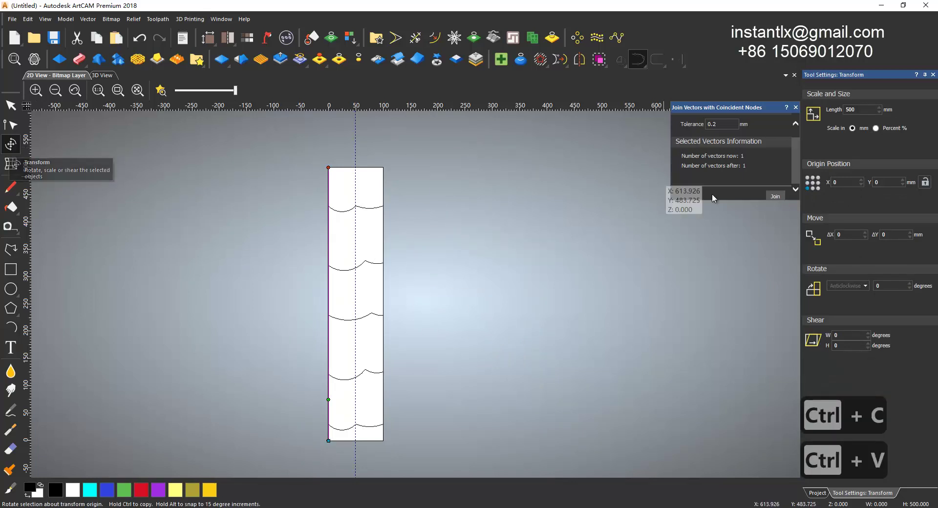
{"action": "left_click", "coordinate": [875, 183]}
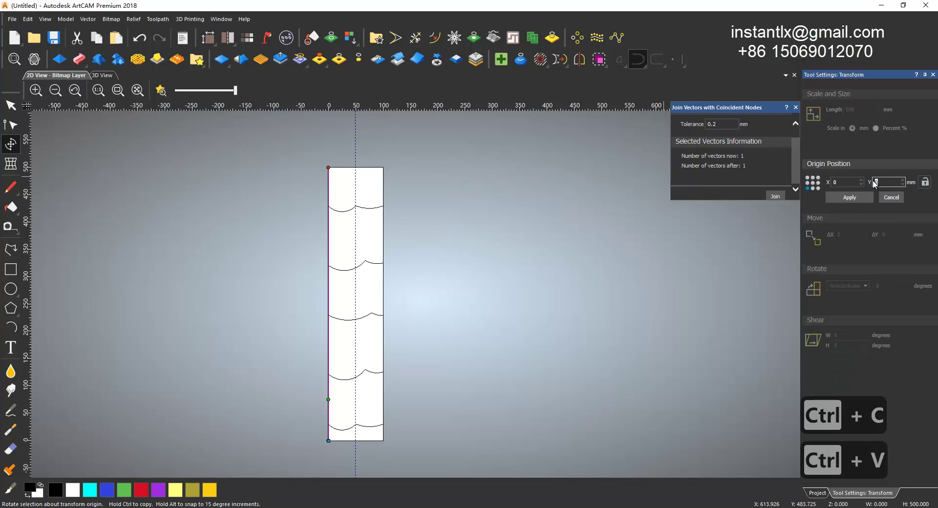
{"action": "type", "text": "100"}
{"action": "left_click", "coordinate": [858, 197]}
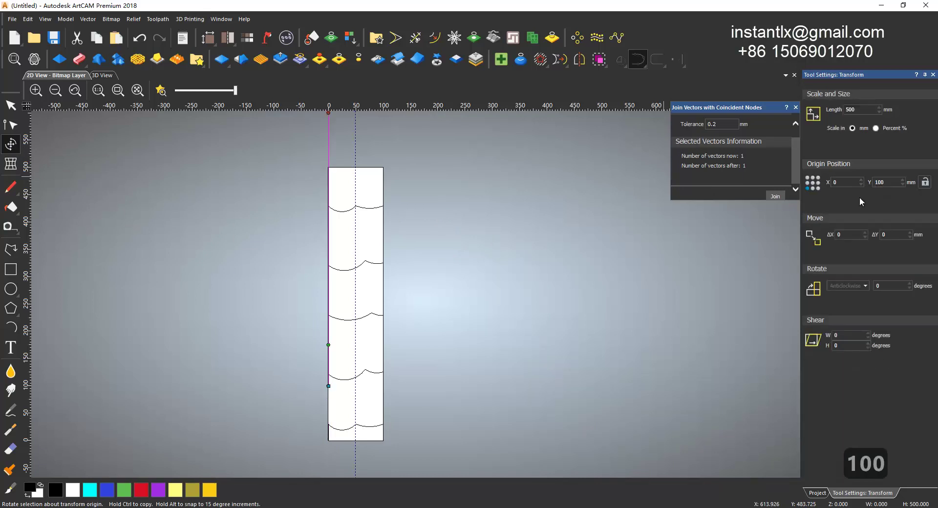
{"action": "key", "text": "ctrl+z"}
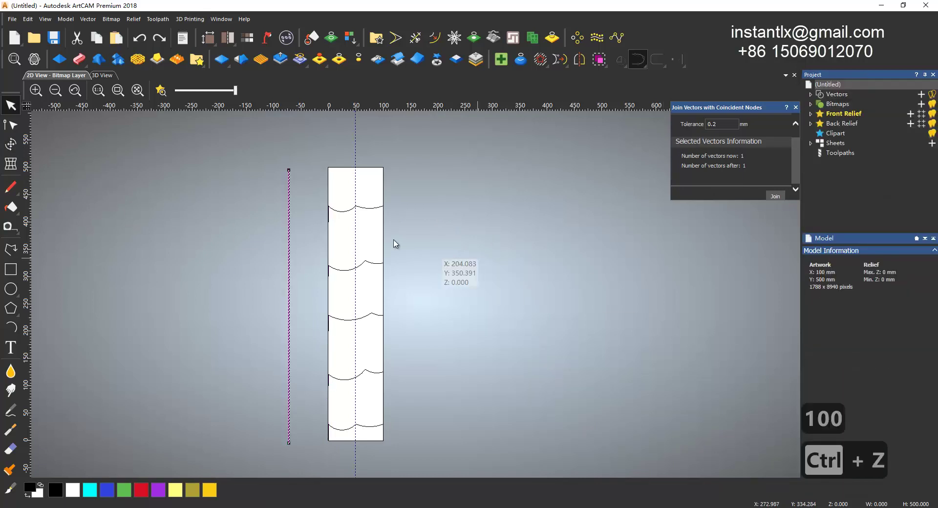
{"action": "left_click", "coordinate": [165, 43]}
{"action": "left_click", "coordinate": [144, 41]}
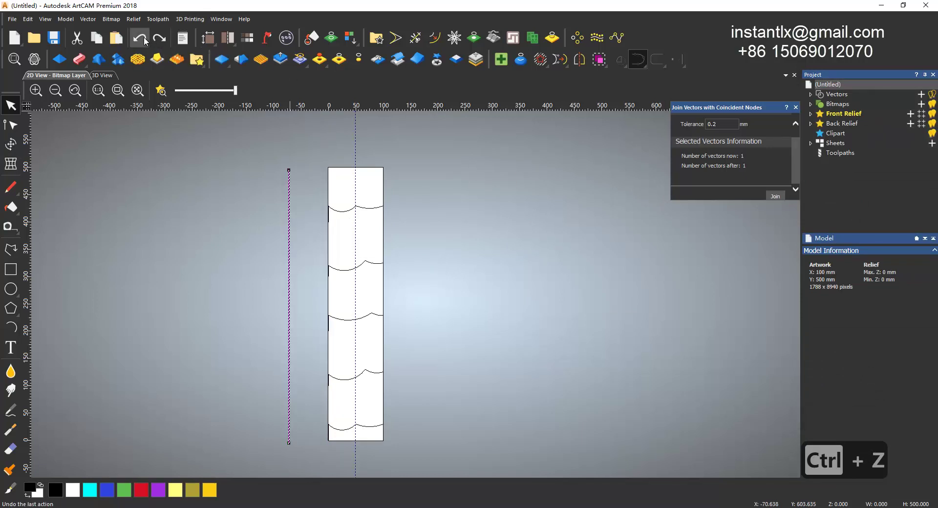
Move the 500 mm vertical line back onto the model's left edge with its lower-end origin at X 0, Y 0 mm.
{"action": "left_click", "coordinate": [11, 143]}
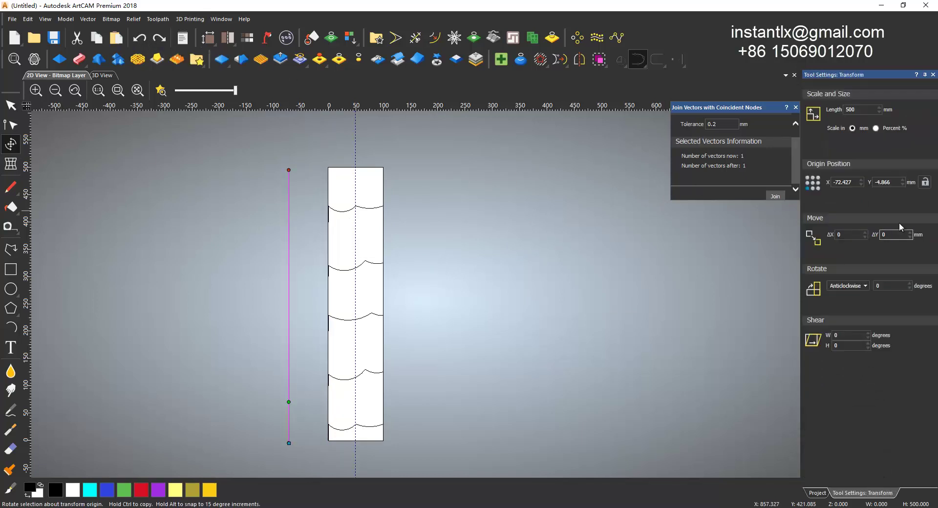
{"action": "left_click", "coordinate": [849, 183]}
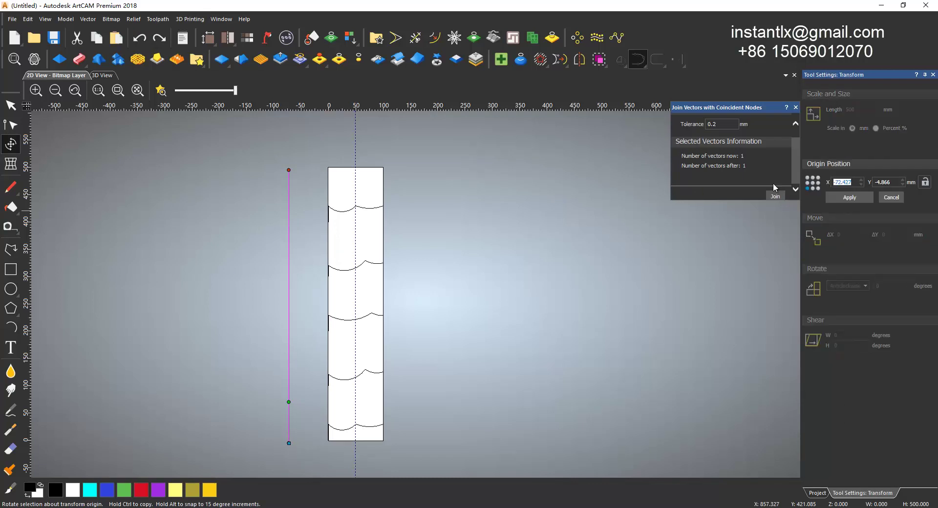
{"action": "type", "text": "0"}
{"action": "key", "text": "Tab"}
{"action": "type", "text": "0"}
{"action": "left_click", "coordinate": [849, 197]}
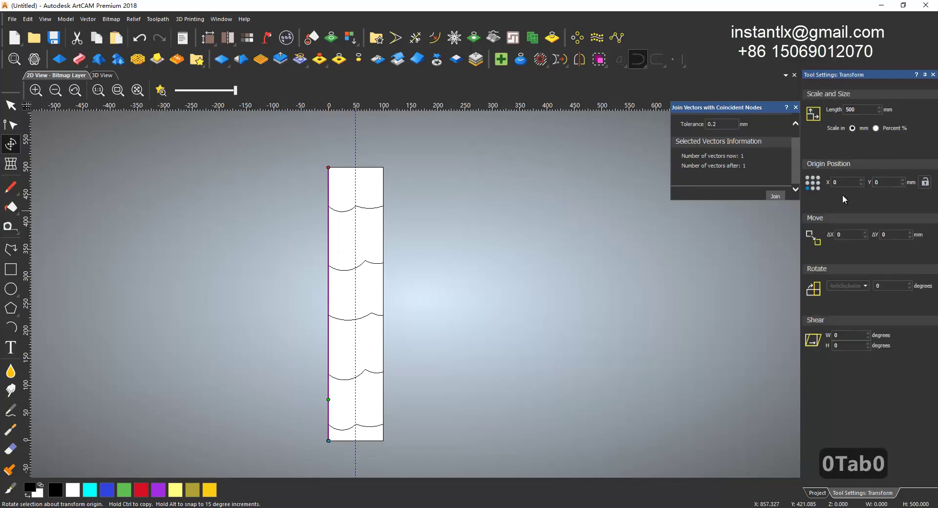
{"action": "left_click", "coordinate": [10, 105]}
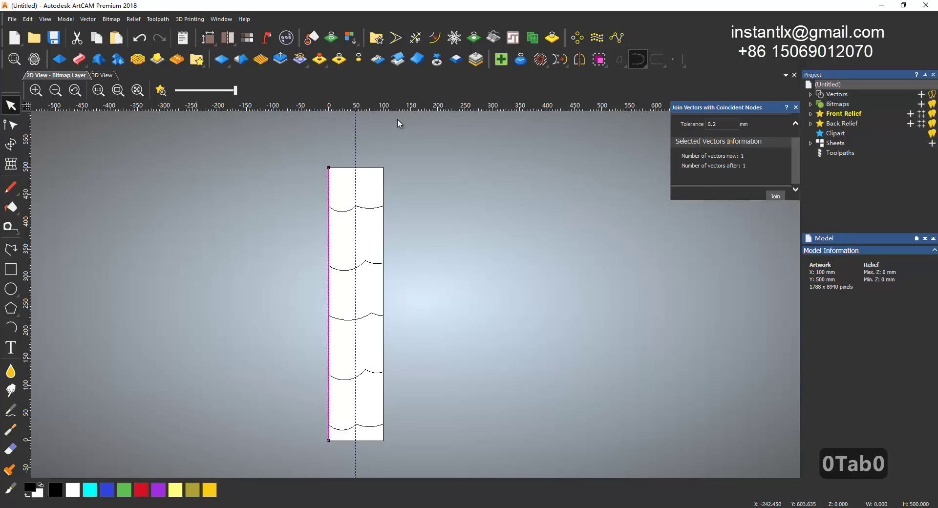
Duplicate the left edge line, place the copy's origin at X 100 mm on the opposite edge, and deselect it.
{"action": "key", "text": "ctrl+c"}
{"action": "key", "text": "ctrl+v"}
{"action": "left_click", "coordinate": [11, 144]}
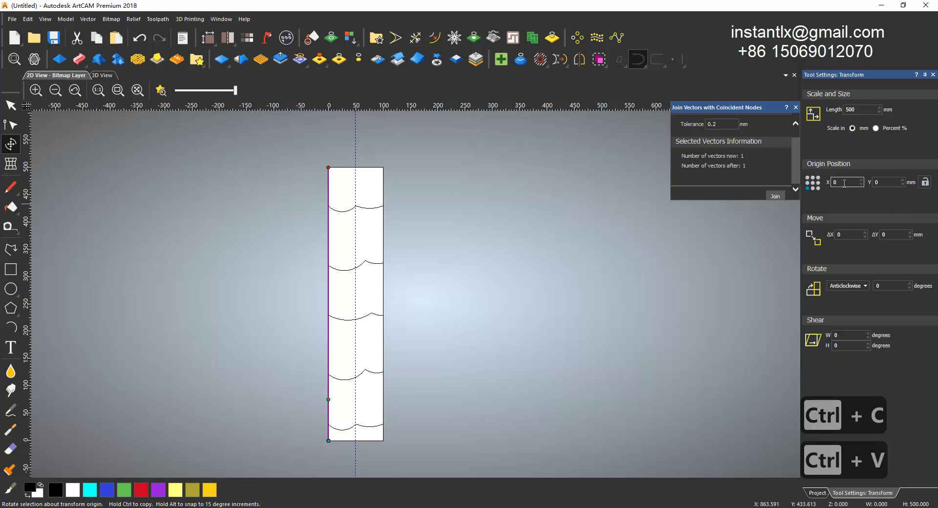
{"action": "left_click", "coordinate": [844, 182]}
{"action": "type", "text": "100"}
{"action": "left_click", "coordinate": [844, 195]}
{"action": "left_click", "coordinate": [7, 110]}
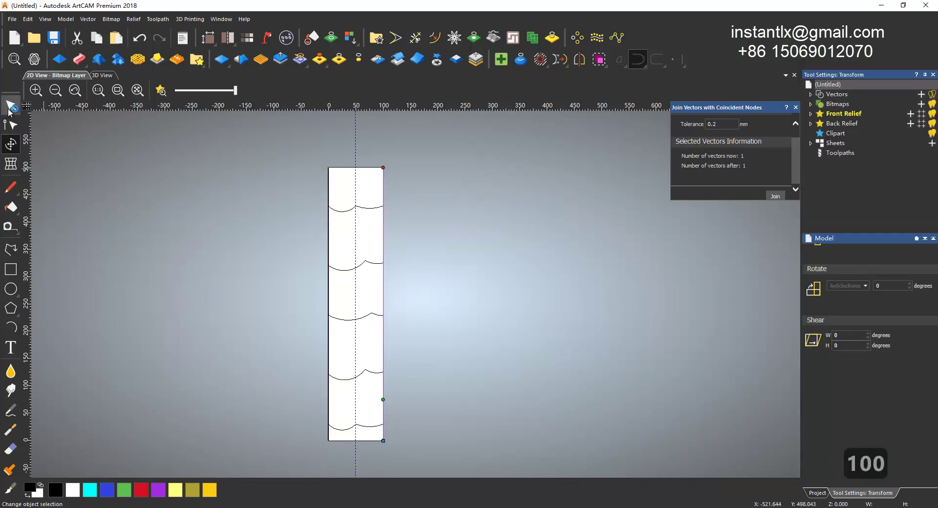
{"action": "left_click", "coordinate": [471, 189]}
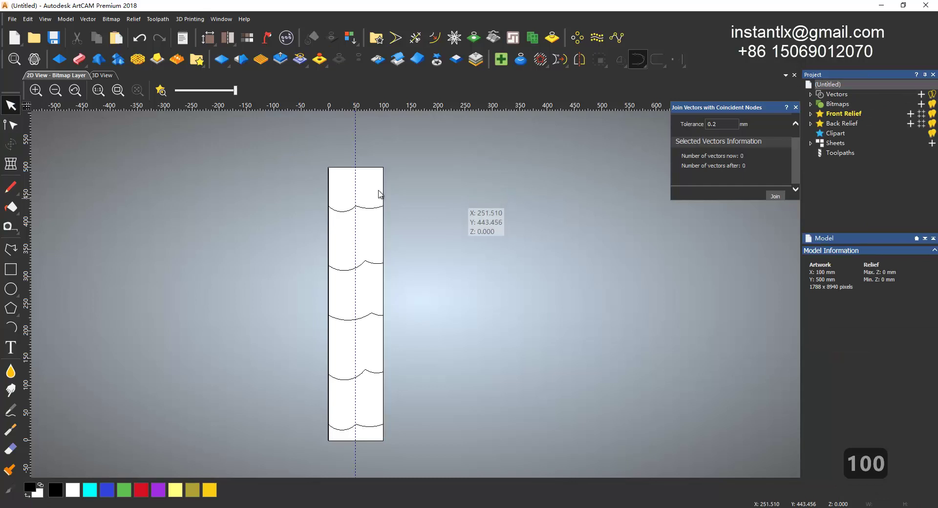
Start a Two Rail Sweep in the 3D view with both vertical edge lines as drive rails and the base arc profile as cross section.
{"action": "left_click", "coordinate": [102, 76]}
{"action": "scroll", "coordinate": [288, 235], "scroll_direction": "down", "scroll_amount": 3}
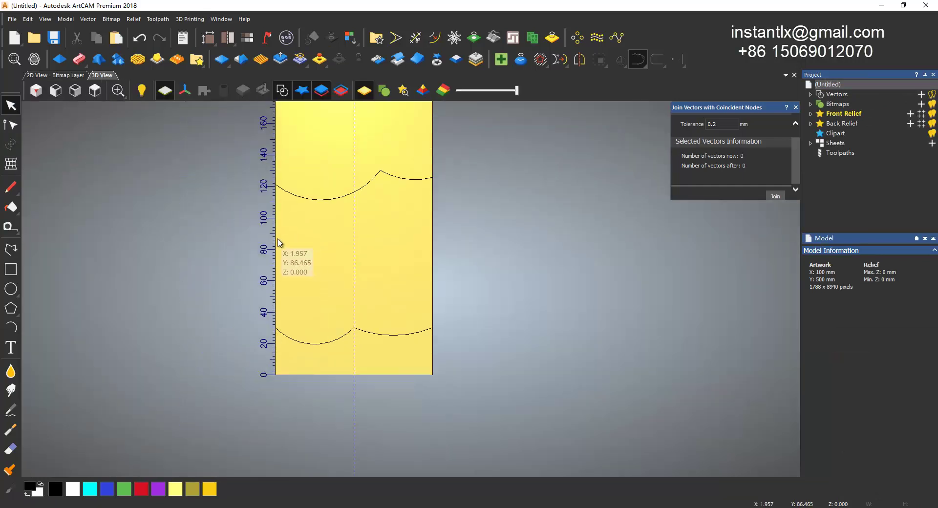
{"action": "left_click", "coordinate": [276, 238]}
{"action": "scroll", "coordinate": [390, 236], "scroll_direction": "down", "scroll_amount": 3}
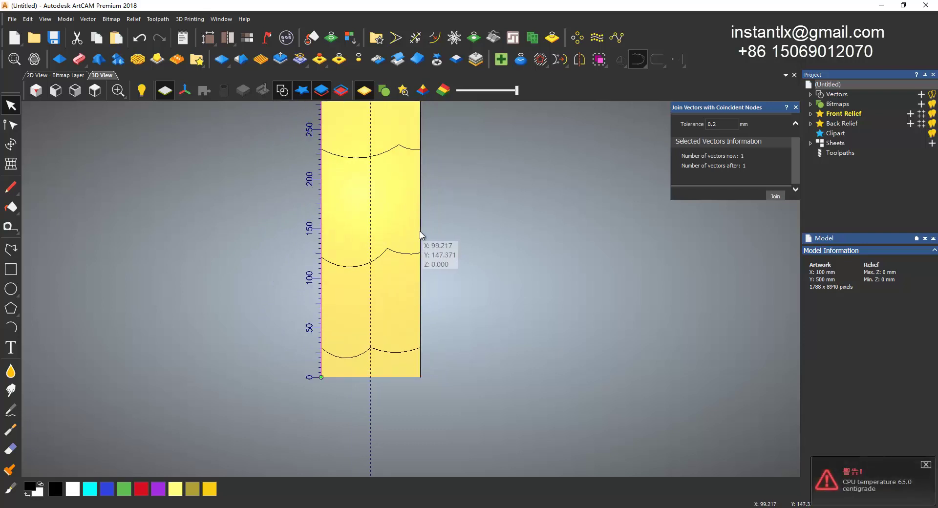
{"action": "left_click", "coordinate": [381, 351], "text": "shift"}
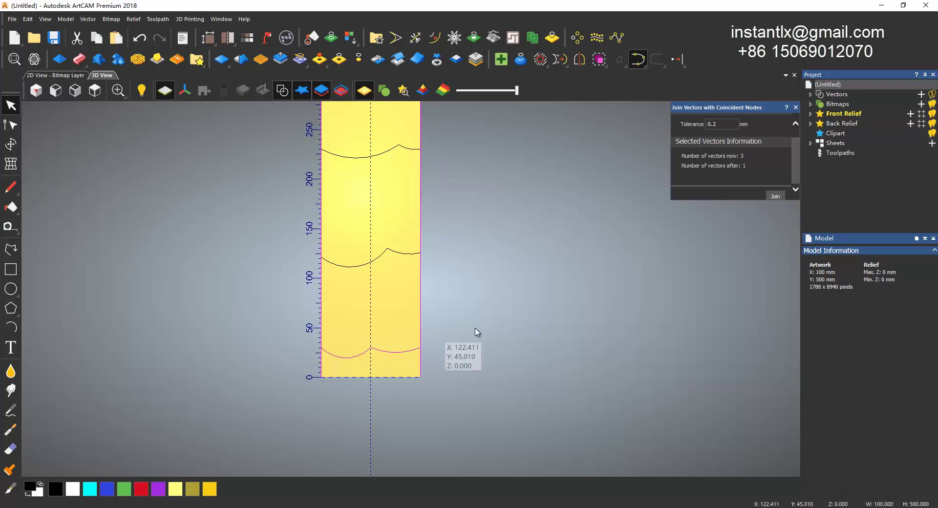
{"action": "scroll", "coordinate": [423, 342], "scroll_direction": "down", "scroll_amount": 2}
{"action": "scroll", "coordinate": [423, 342], "scroll_direction": "down", "scroll_amount": 2}
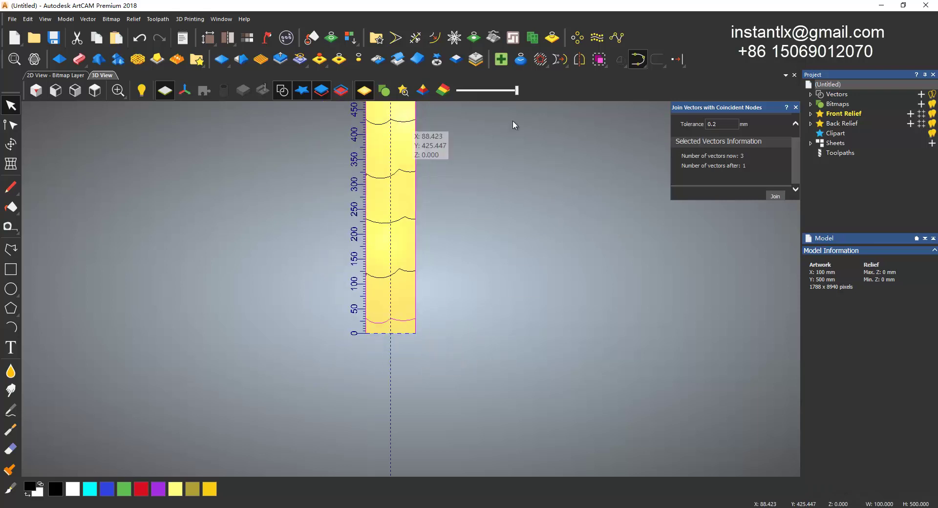
{"action": "left_click", "coordinate": [80, 64]}
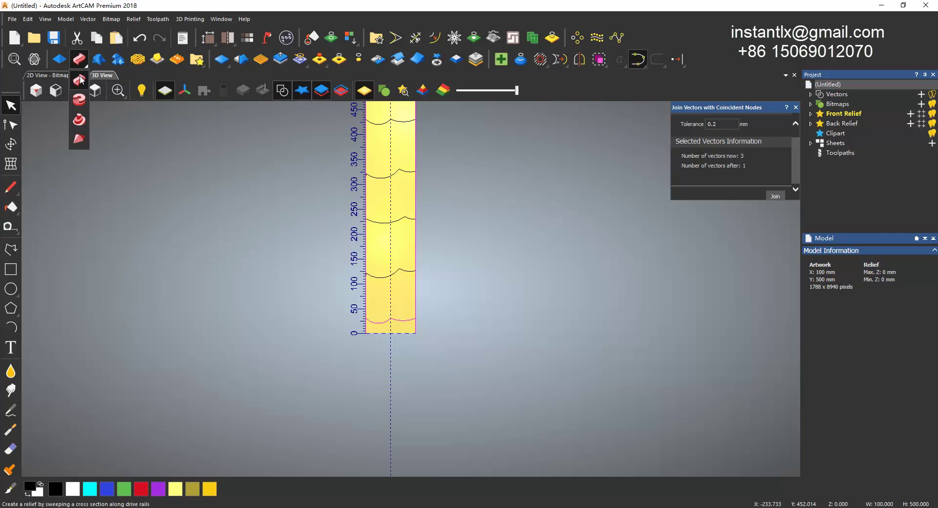
{"action": "left_click", "coordinate": [80, 79]}
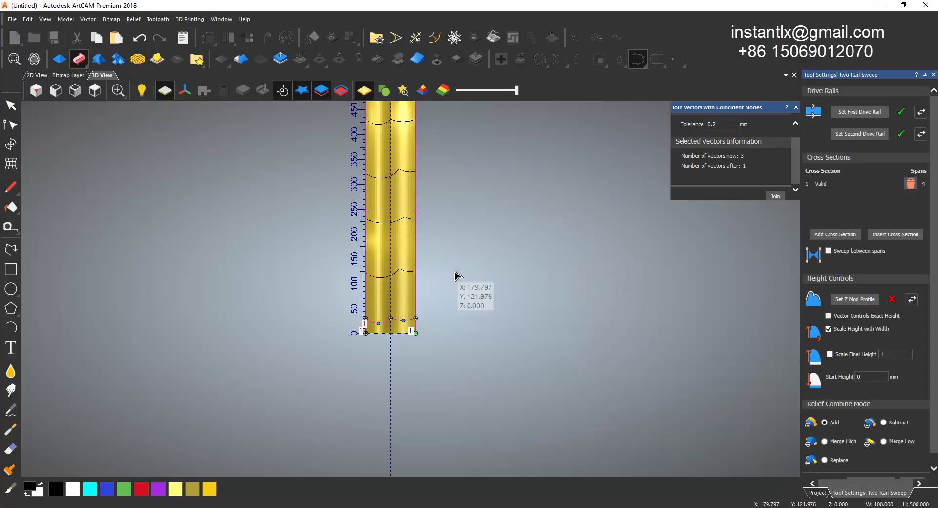
Add the arc profile at Y 100 mm as the second cross section and enable sweeping between spans.
{"action": "left_click_drag", "start_coordinate": [446, 260], "coordinate": [348, 365]}
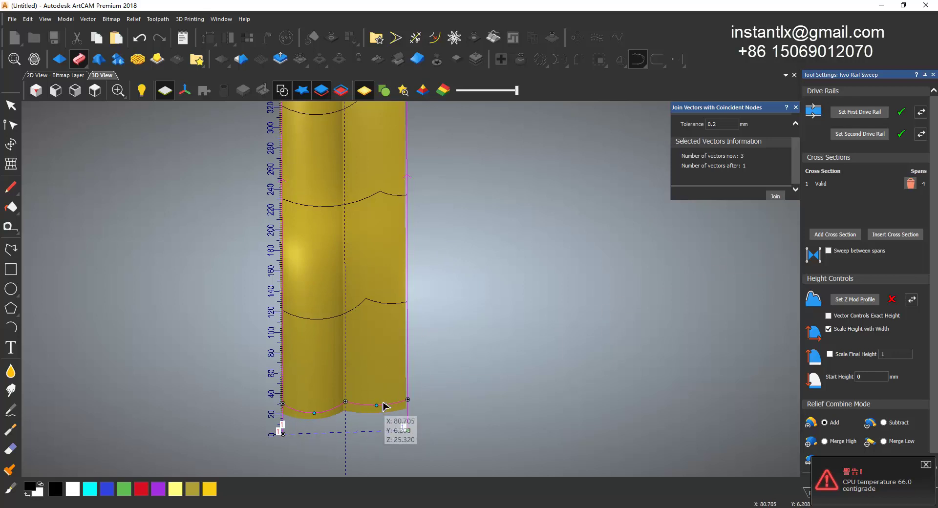
{"action": "middle_click_drag", "start_coordinate": [321, 422], "coordinate": [389, 380]}
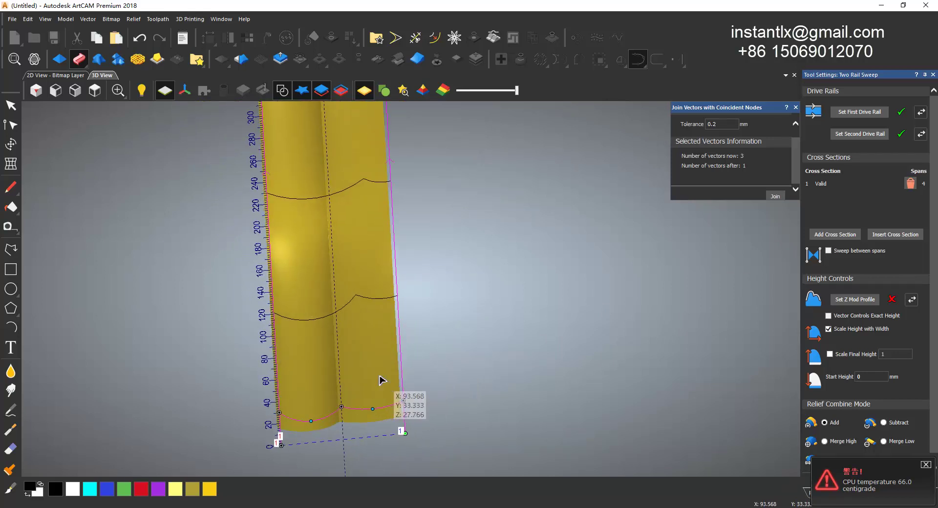
{"action": "left_click", "coordinate": [301, 321]}
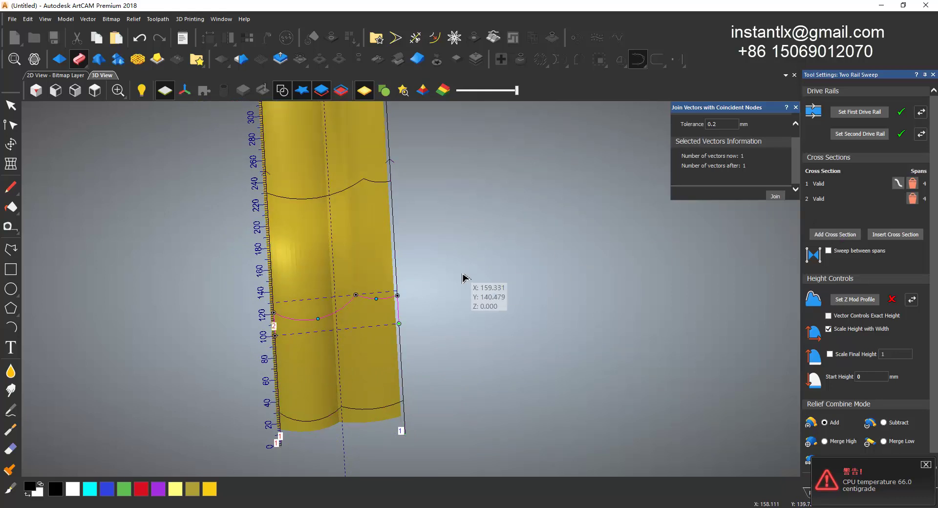
{"action": "scroll", "coordinate": [471, 277], "scroll_direction": "down", "scroll_amount": 3}
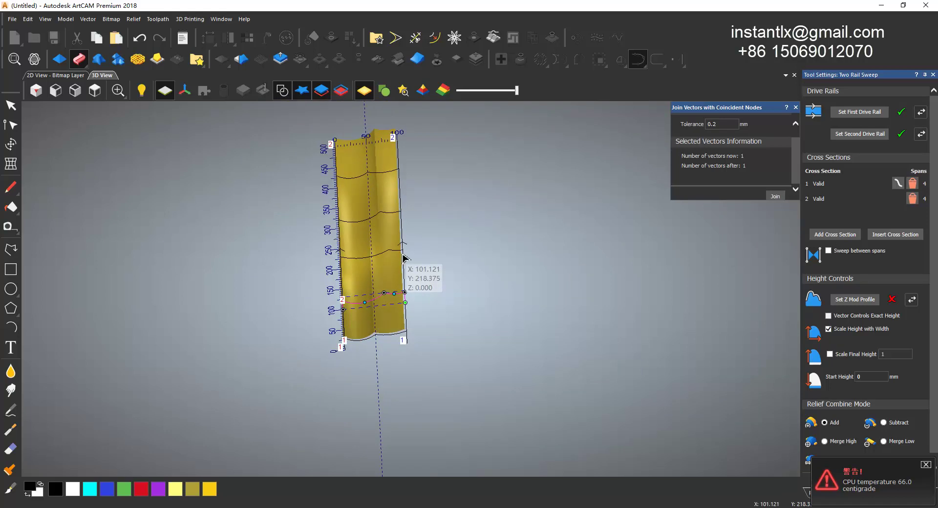
{"action": "scroll", "coordinate": [420, 290], "scroll_direction": "up", "scroll_amount": 2}
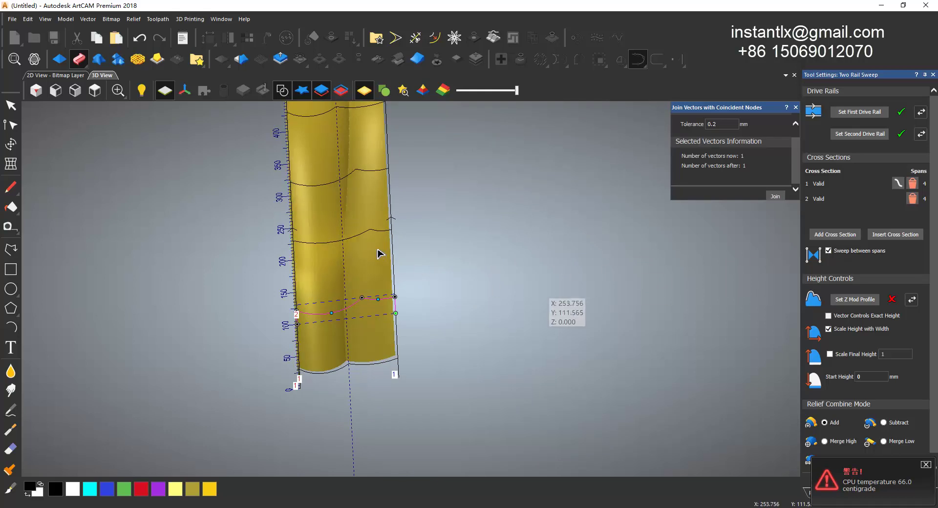
Add the arc profiles at Y 200, 300 and 400 mm, in that order, as further cross sections of the sweep.
{"action": "left_click", "coordinate": [376, 230]}
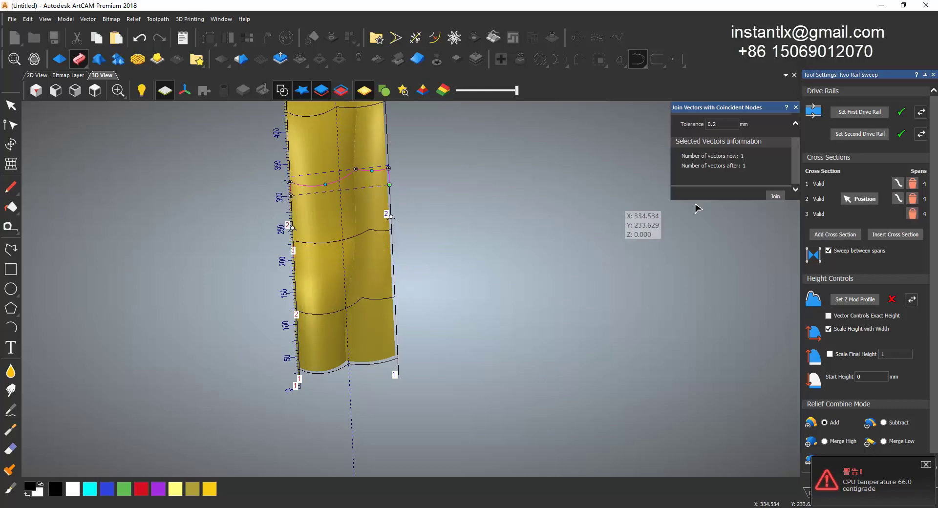
{"action": "left_click", "coordinate": [836, 235]}
{"action": "scroll", "coordinate": [482, 259], "scroll_direction": "down", "scroll_amount": 3}
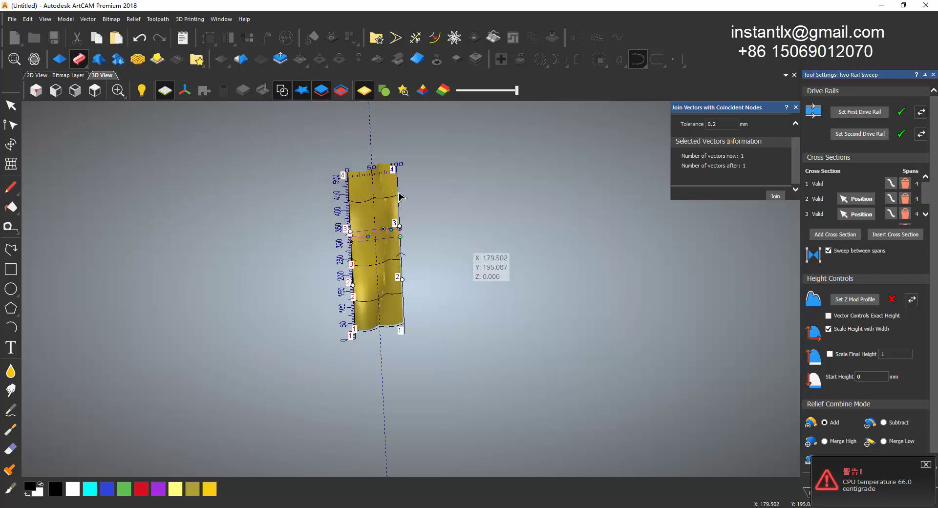
{"action": "left_click", "coordinate": [370, 203]}
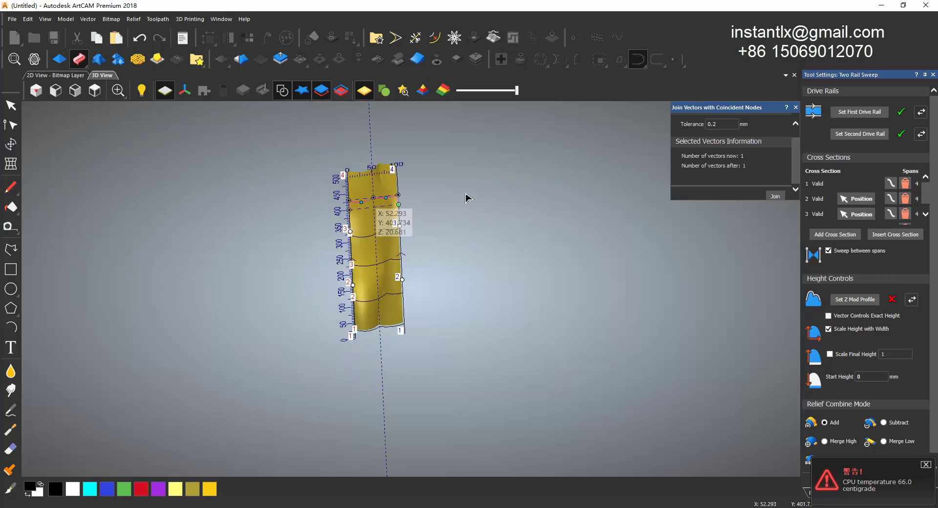
{"action": "left_click", "coordinate": [832, 236]}
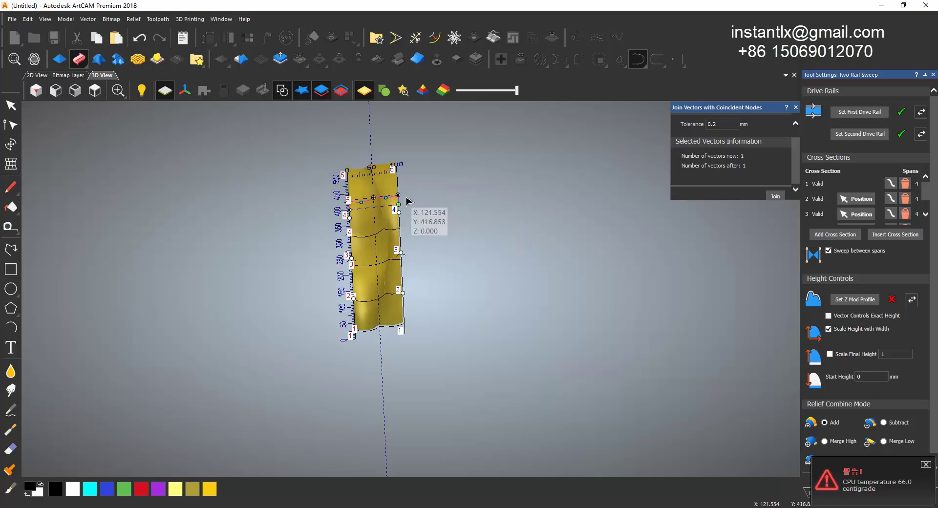
Move the peak node of the Y 300 mm cross section across the centre line to about X 39 mm.
{"action": "scroll", "coordinate": [408, 201], "scroll_direction": "up", "scroll_amount": 5}
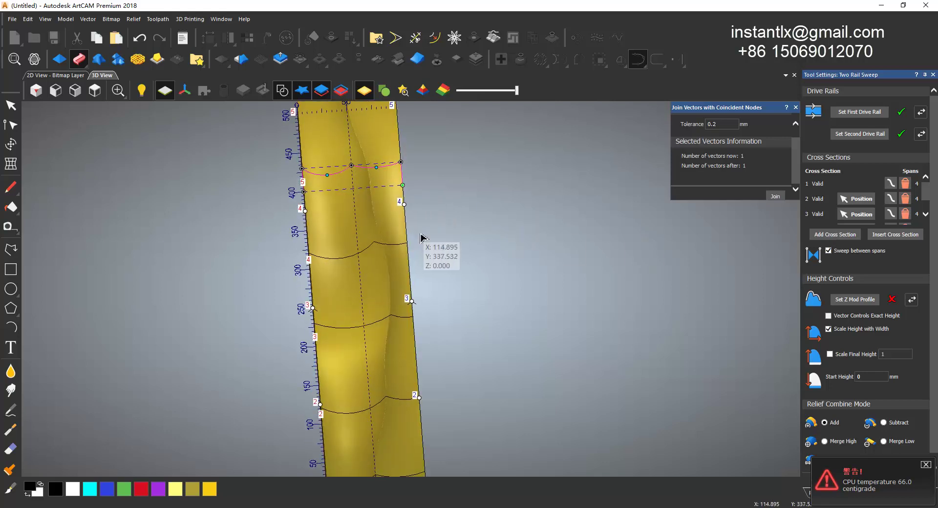
{"action": "scroll", "coordinate": [421, 237], "scroll_direction": "down", "scroll_amount": 5}
{"action": "scroll", "coordinate": [425, 333], "scroll_direction": "up", "scroll_amount": 1}
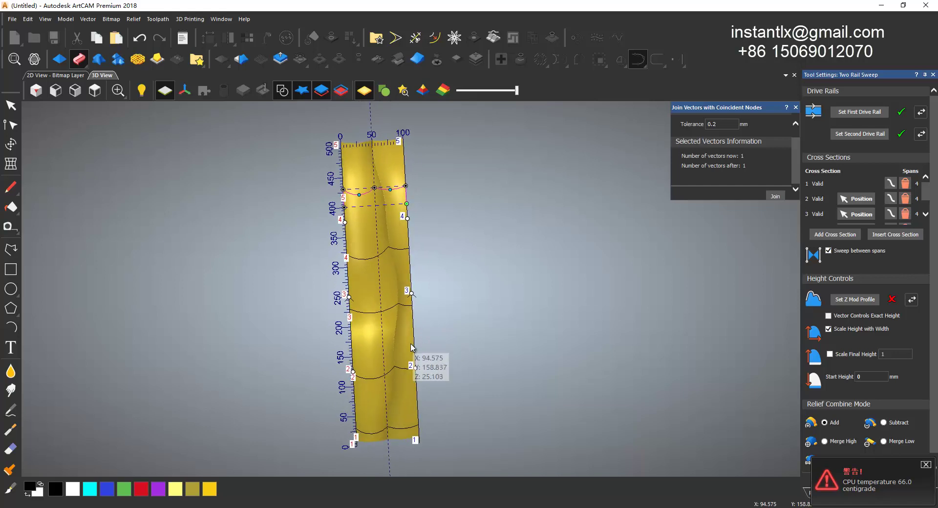
{"action": "scroll", "coordinate": [391, 259], "scroll_direction": "up", "scroll_amount": 3}
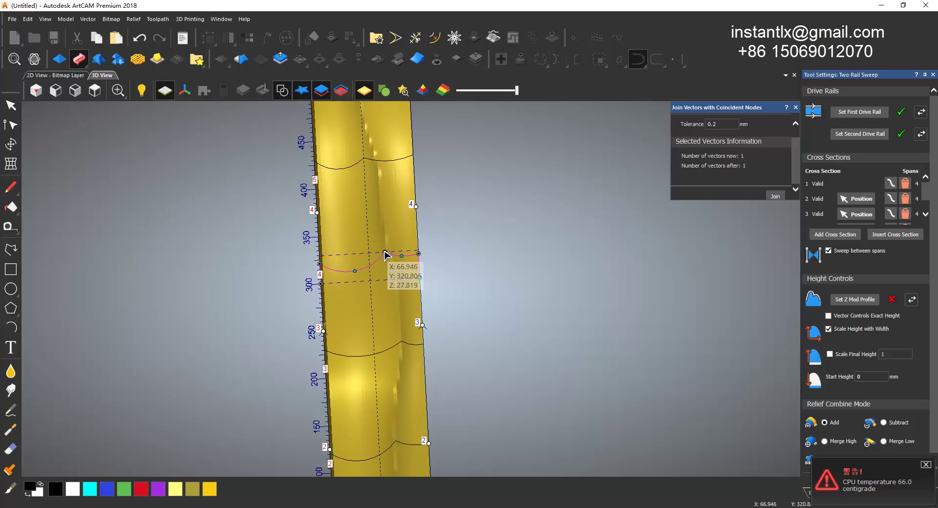
{"action": "left_click_drag", "start_coordinate": [374, 252], "coordinate": [358, 254]}
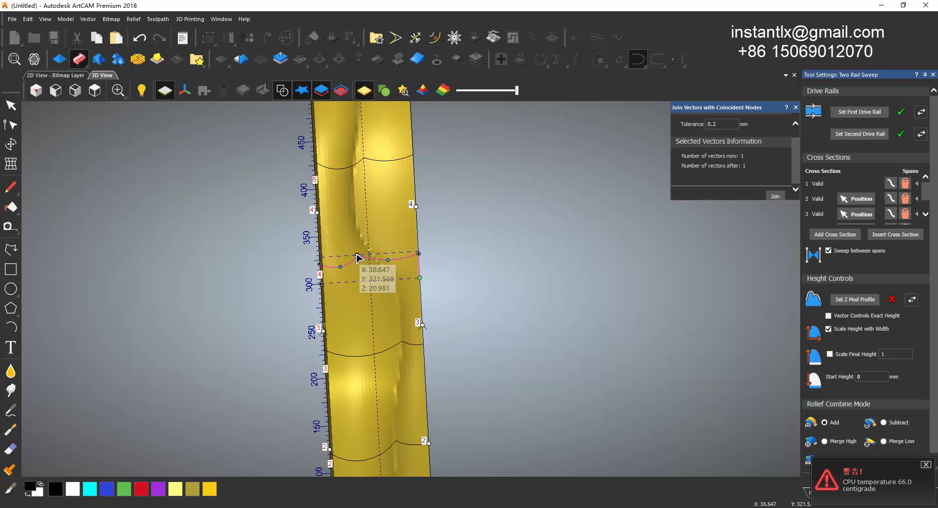
Move the peak node of the Y 100 mm cross section to the left of the centre line and view the relief from above.
{"action": "scroll", "coordinate": [419, 271], "scroll_direction": "down", "scroll_amount": 3}
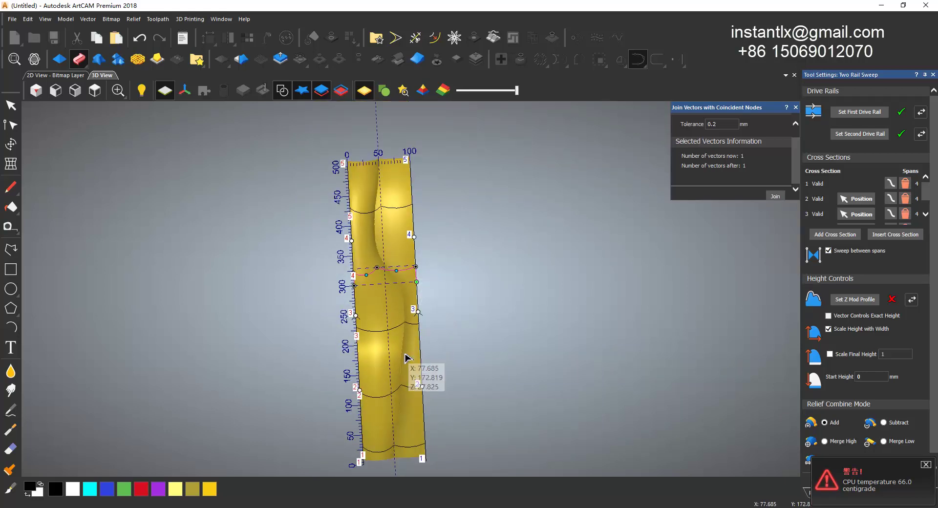
{"action": "left_click", "coordinate": [402, 389]}
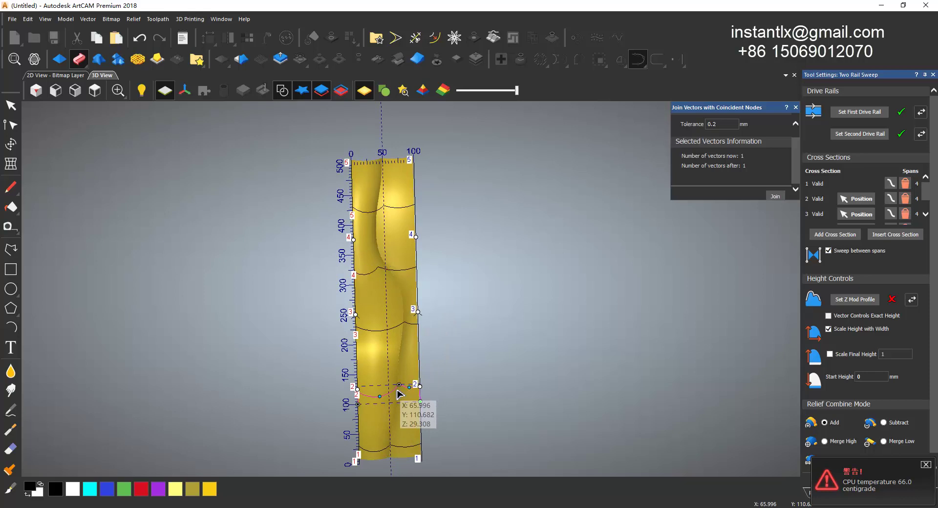
{"action": "scroll", "coordinate": [400, 386], "scroll_direction": "up", "scroll_amount": 2}
{"action": "left_click_drag", "start_coordinate": [390, 378], "coordinate": [371, 392]}
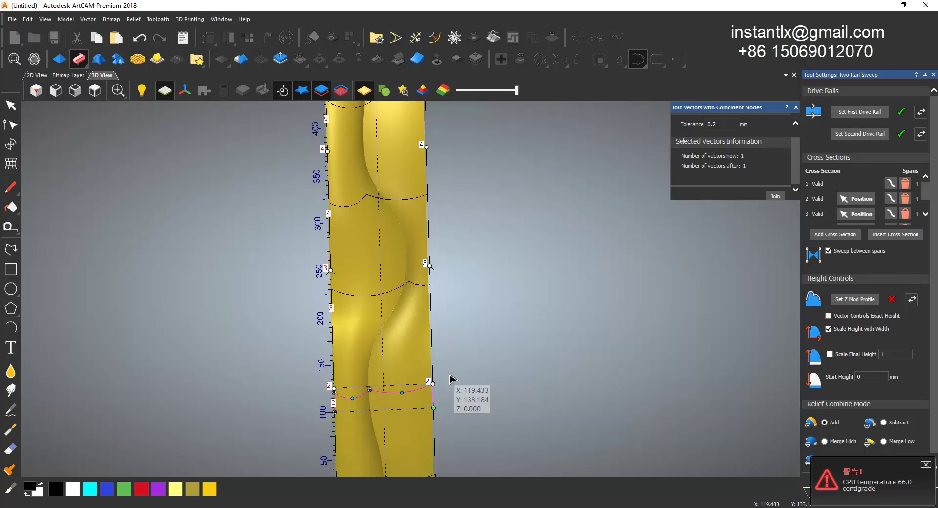
{"action": "scroll", "coordinate": [447, 386], "scroll_direction": "down", "scroll_amount": 2}
{"action": "left_click", "coordinate": [102, 89]}
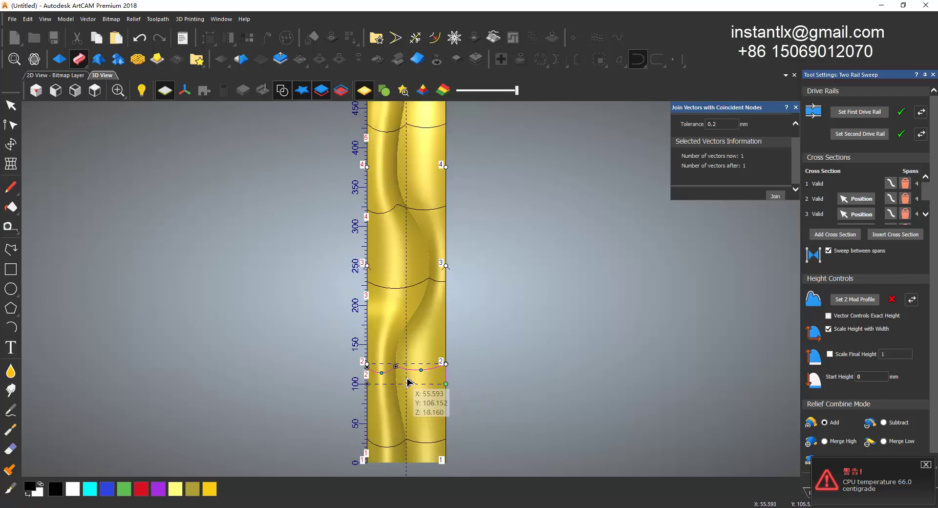
Reshape the Y 100 mm cross section by raising the mid-node of its left arc and slightly lifting its peak node.
{"action": "left_click_drag", "start_coordinate": [381, 375], "coordinate": [385, 373]}
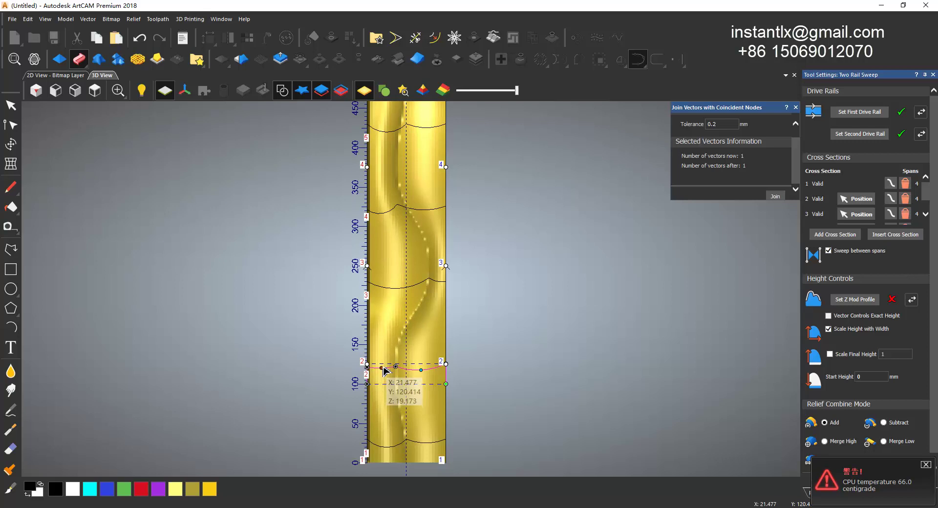
{"action": "scroll", "coordinate": [430, 377], "scroll_direction": "up", "scroll_amount": 1}
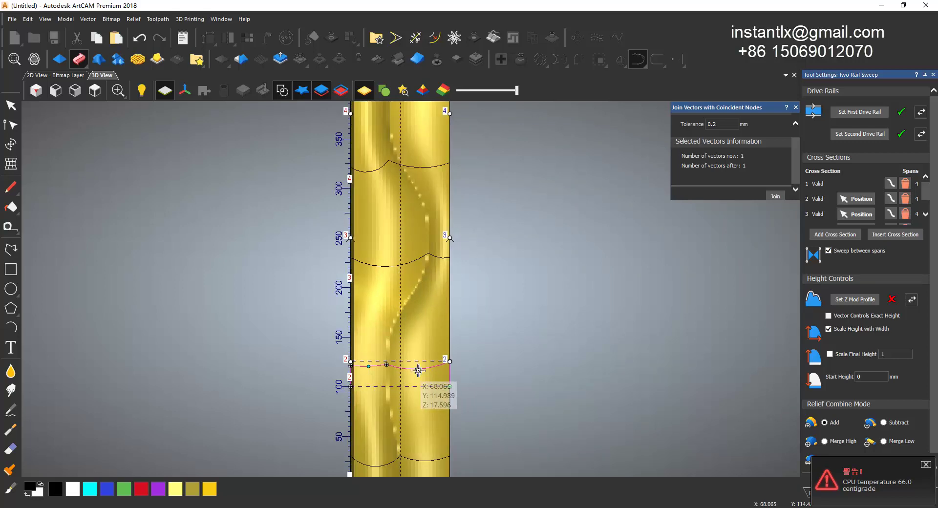
{"action": "left_click_drag", "start_coordinate": [388, 365], "coordinate": [388, 362]}
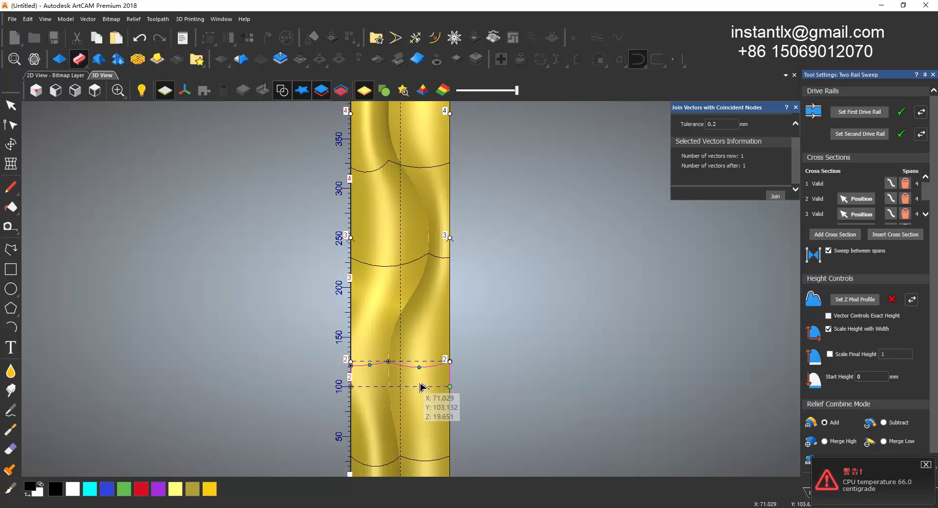
{"action": "scroll", "coordinate": [421, 390], "scroll_direction": "down", "scroll_amount": 1}
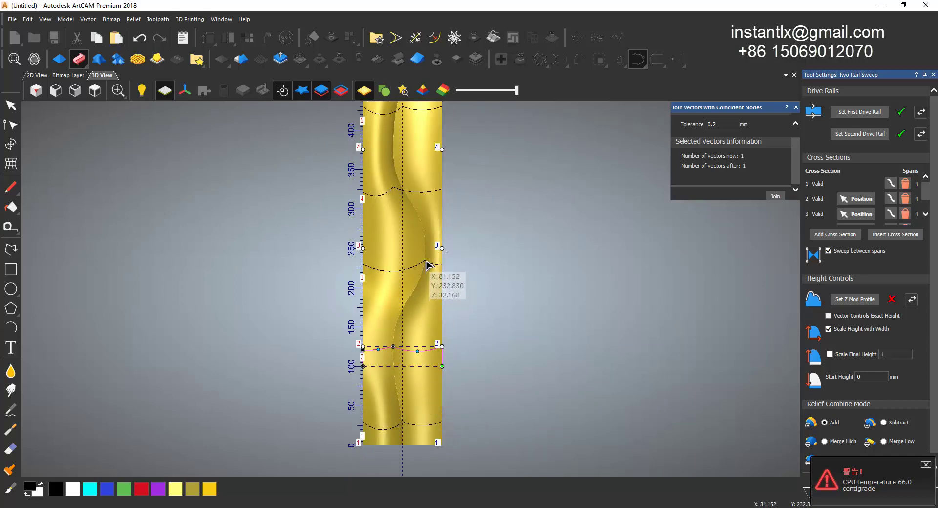
{"action": "scroll", "coordinate": [426, 265], "scroll_direction": "down", "scroll_amount": 4}
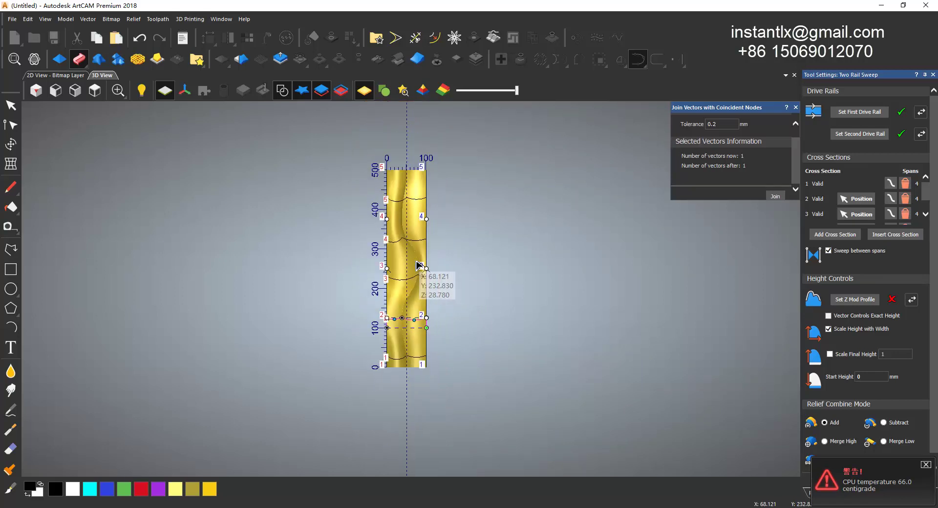
{"action": "scroll", "coordinate": [425, 198], "scroll_direction": "up", "scroll_amount": 1}
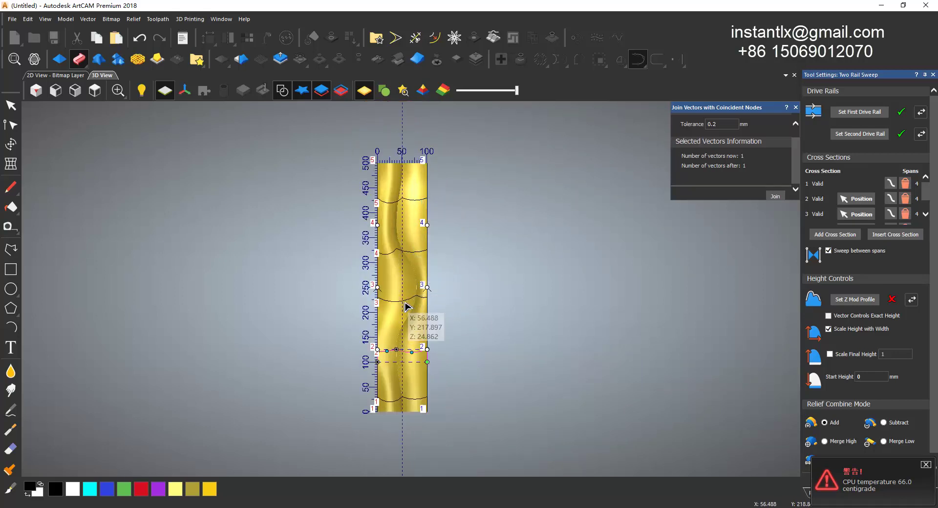
{"action": "scroll", "coordinate": [413, 408], "scroll_direction": "up", "scroll_amount": 1}
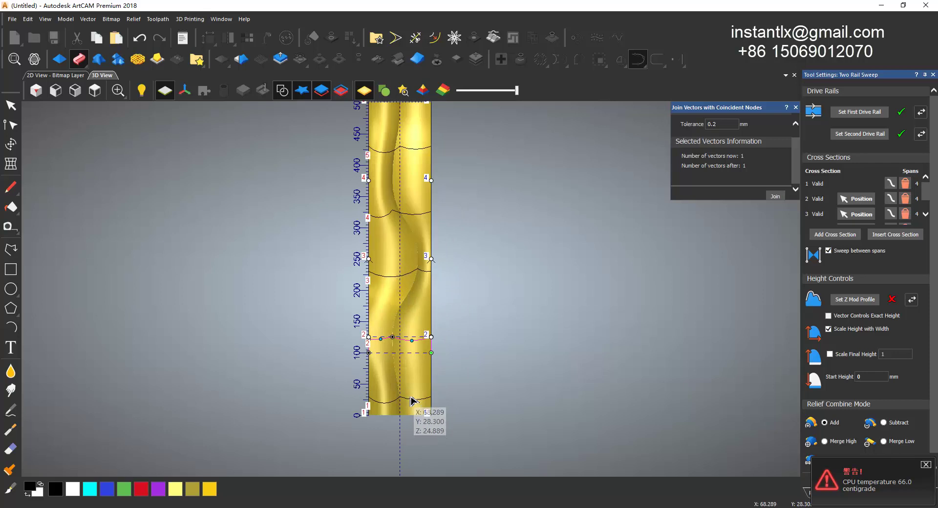
Restart the two-rail sweep with both 500 mm edge lines as drive rails and the Y 0 mm profile as the first cross section.
{"action": "left_click", "coordinate": [11, 105]}
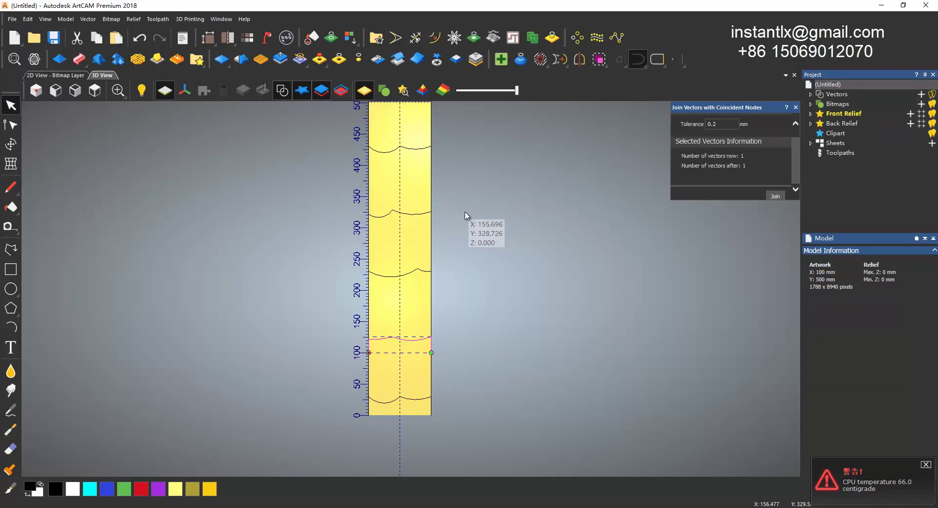
{"action": "left_click", "coordinate": [369, 302]}
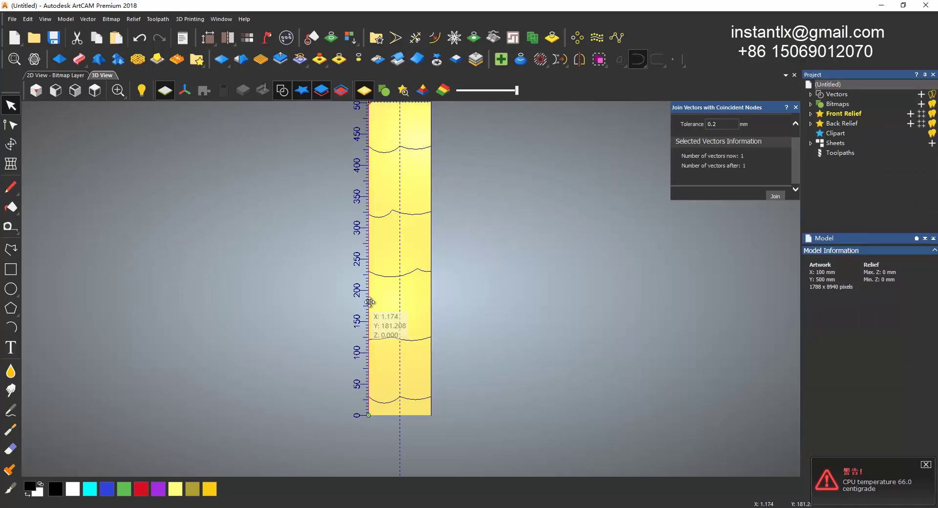
{"action": "left_click", "coordinate": [429, 361], "text": "shift"}
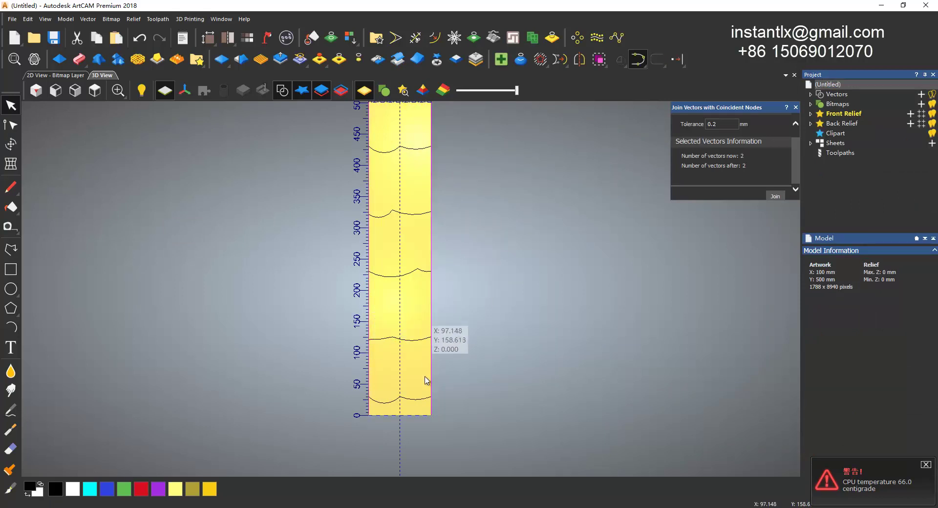
{"action": "left_click", "coordinate": [423, 398], "text": "shift"}
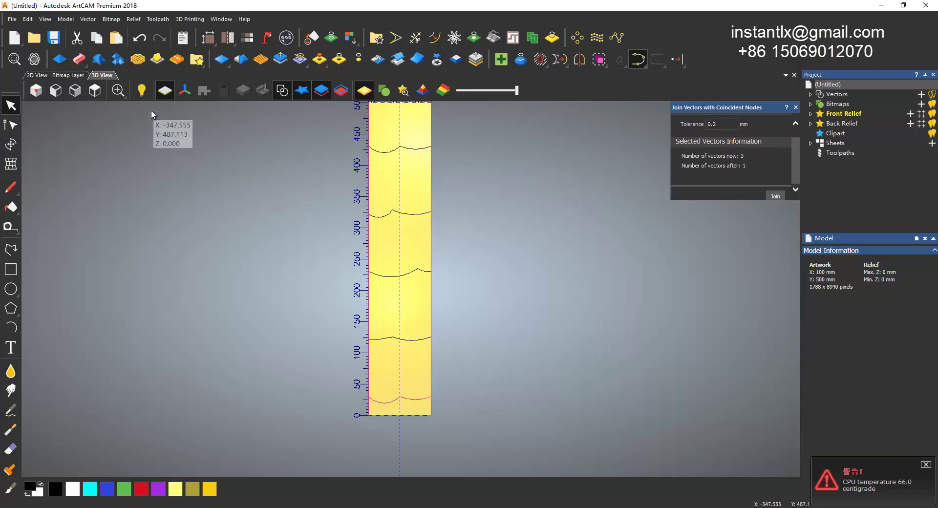
{"action": "left_click", "coordinate": [79, 59]}
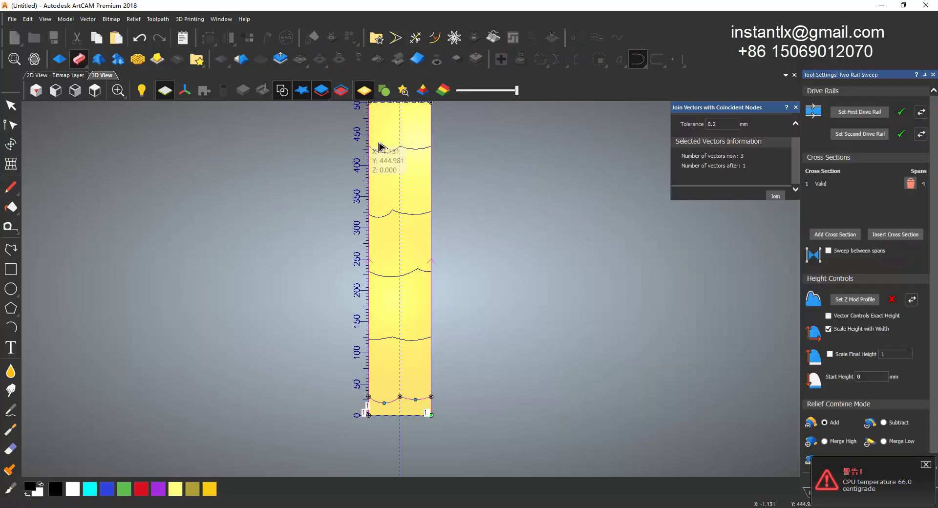
Add the profiles at Y 100, 200, 300 and 400 mm in order as cross sections and enable sweeping between spans.
{"action": "left_click", "coordinate": [414, 341]}
{"action": "left_click", "coordinate": [414, 343]}
{"action": "left_click", "coordinate": [825, 235]}
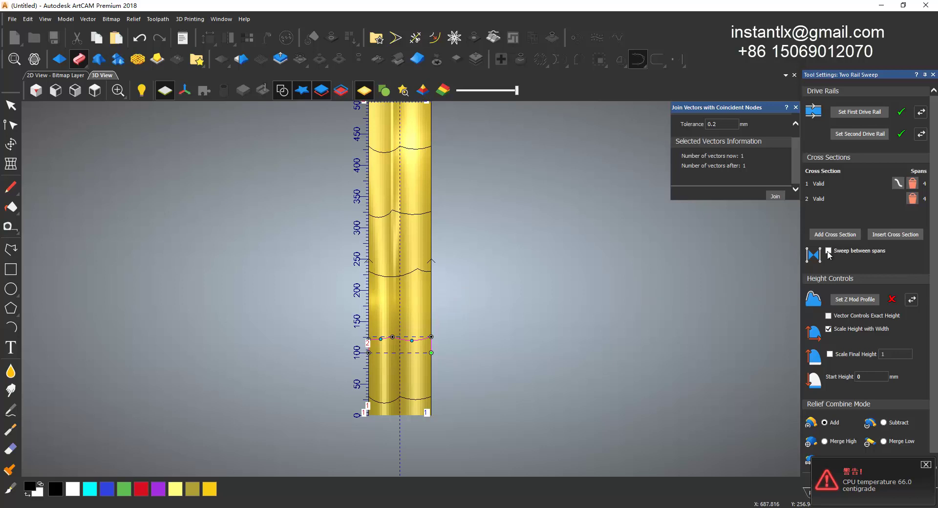
{"action": "left_click", "coordinate": [413, 273]}
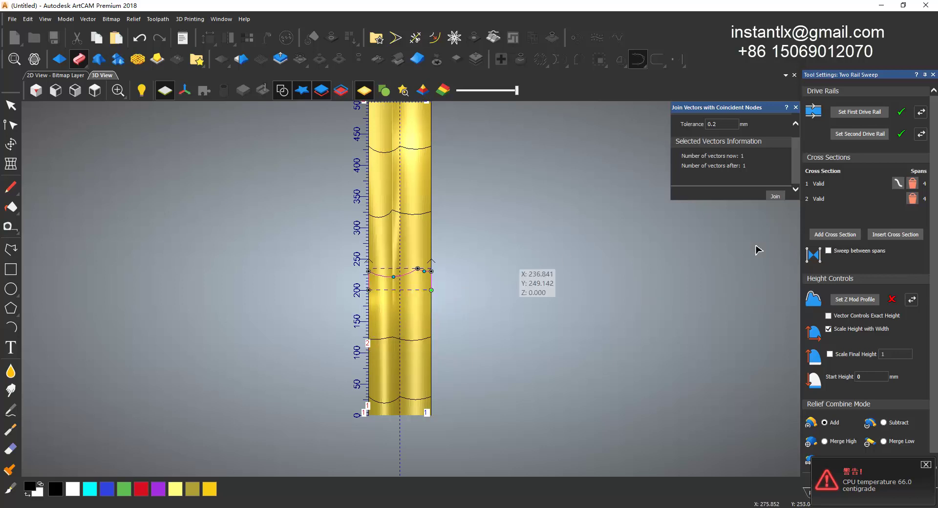
{"action": "left_click", "coordinate": [823, 235]}
{"action": "left_click", "coordinate": [411, 215]}
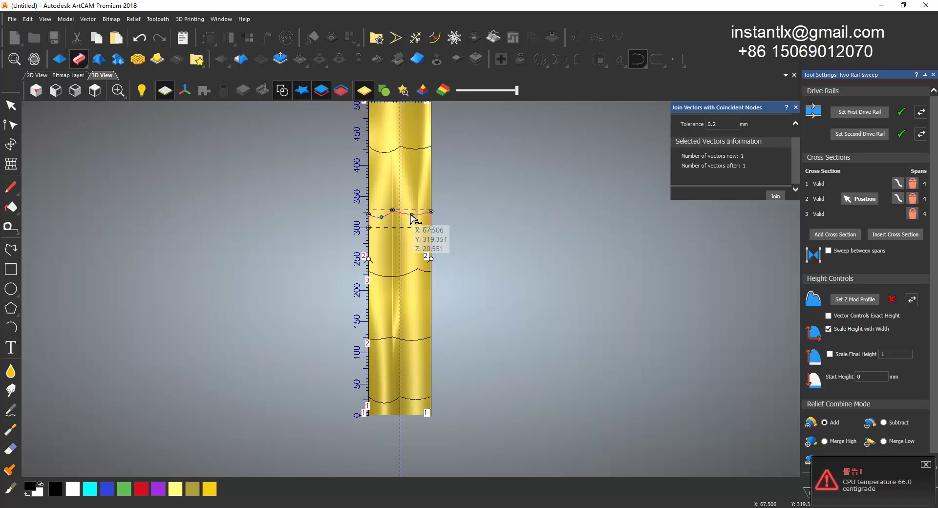
{"action": "left_click", "coordinate": [836, 235]}
{"action": "left_click", "coordinate": [403, 148]}
{"action": "left_click", "coordinate": [837, 234]}
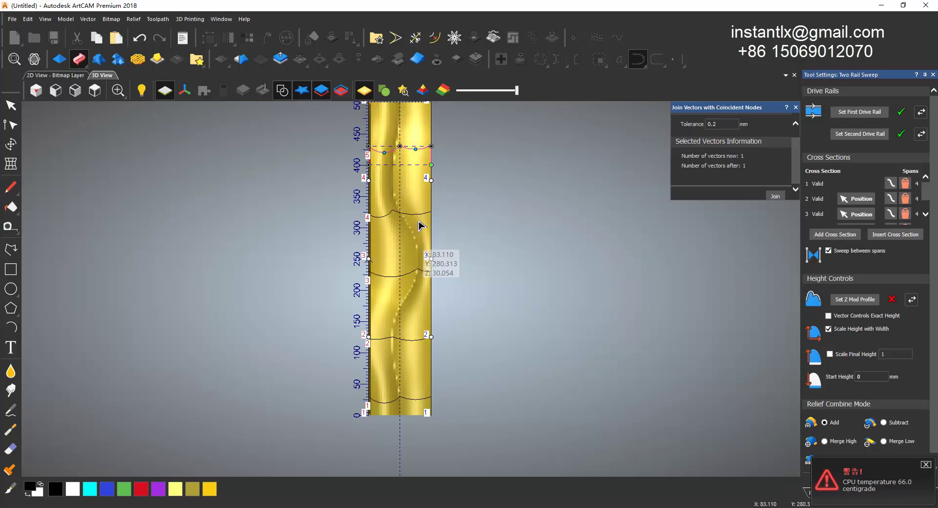
Check the sweep preview, apply it in Add combine mode, close the two-rail sweep and inspect the relief from an angle.
{"action": "scroll", "coordinate": [419, 215], "scroll_direction": "down", "scroll_amount": 1}
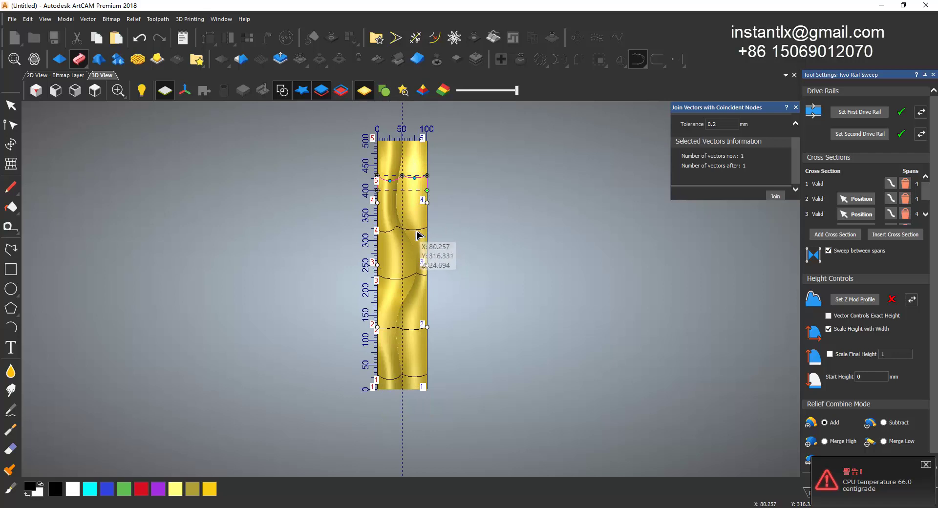
{"action": "scroll", "coordinate": [424, 232], "scroll_direction": "up", "scroll_amount": 1}
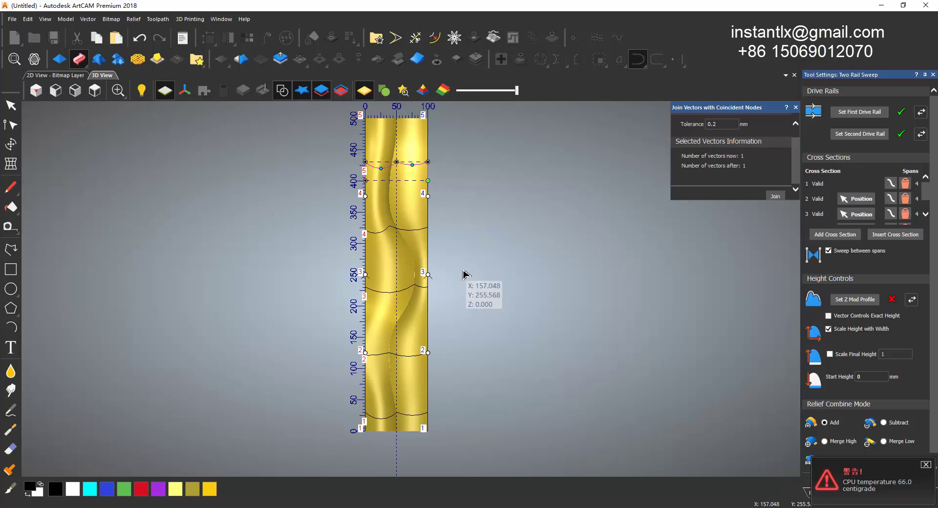
{"action": "scroll", "coordinate": [880, 318], "scroll_direction": "down", "scroll_amount": 1}
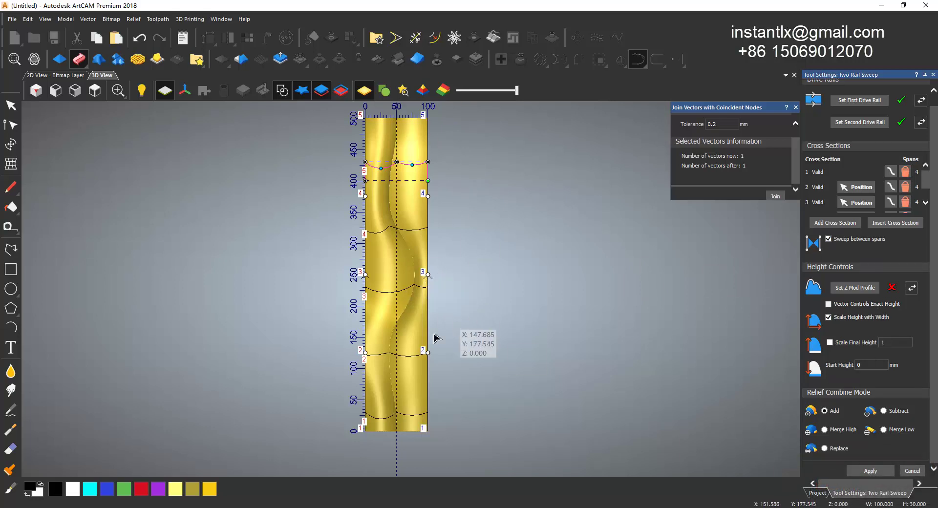
{"action": "left_click_drag", "start_coordinate": [376, 351], "coordinate": [367, 374]}
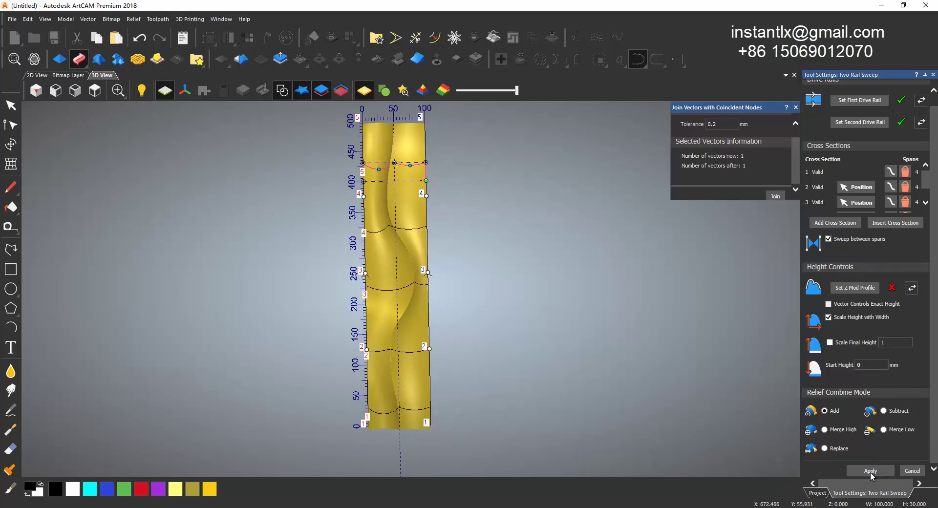
{"action": "left_click", "coordinate": [870, 472]}
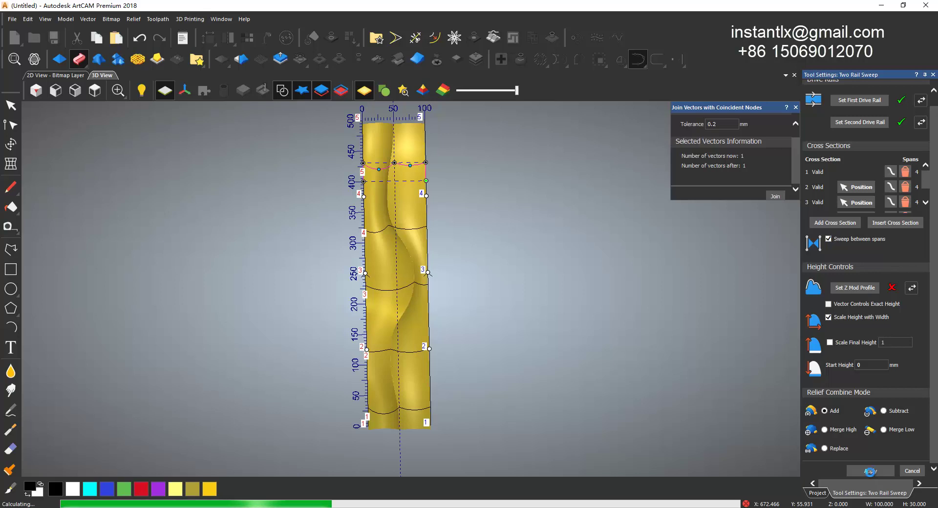
{"action": "left_click", "coordinate": [913, 472]}
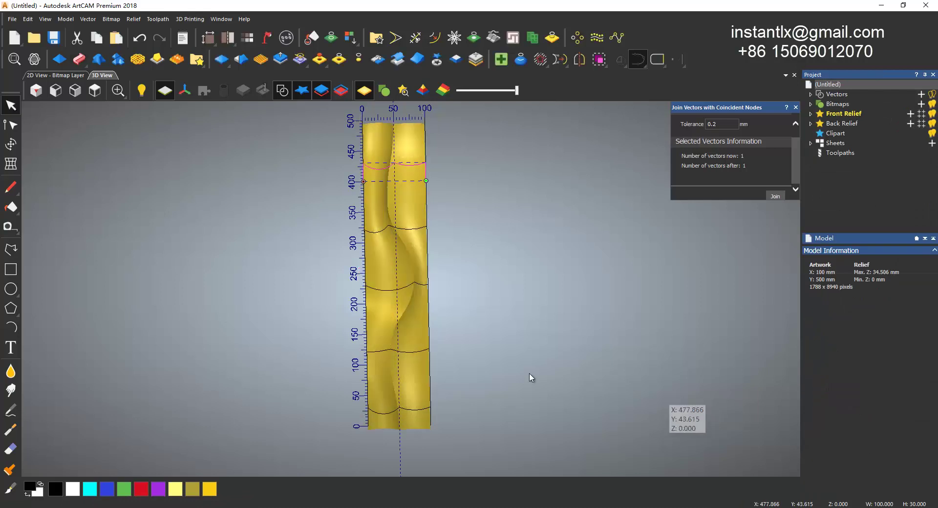
{"action": "left_click_drag", "start_coordinate": [442, 362], "coordinate": [481, 228]}
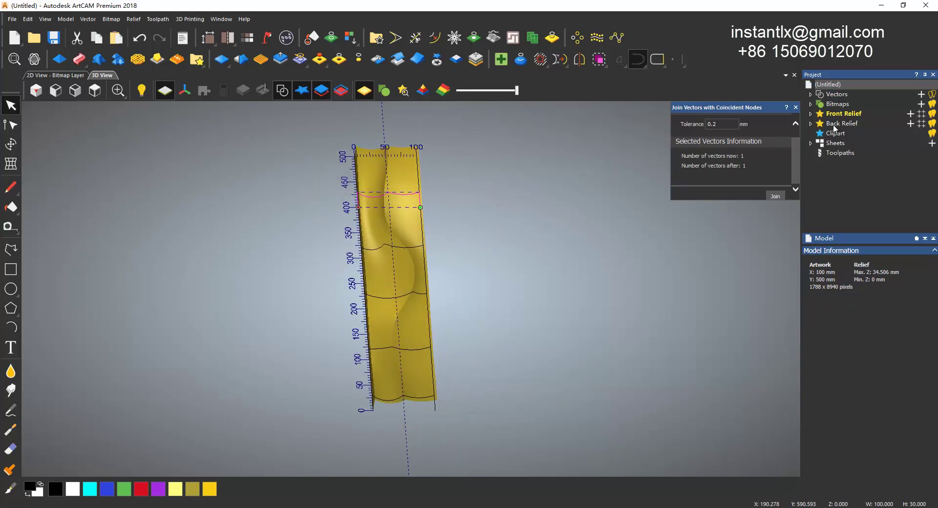
Rename the front relief's layer as "half relief" and add it to the relief clipart library.
{"action": "left_click", "coordinate": [811, 114]}
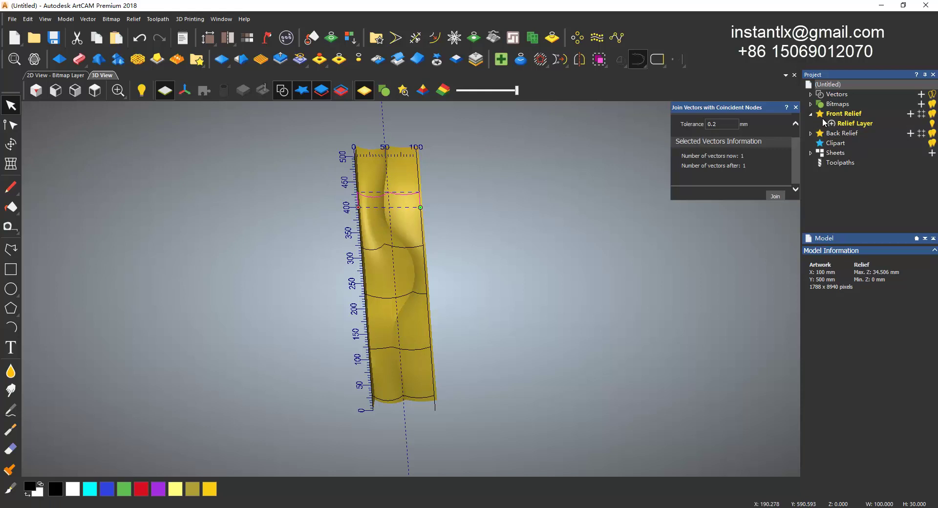
{"action": "left_click", "coordinate": [863, 128]}
{"action": "left_click", "coordinate": [860, 124]}
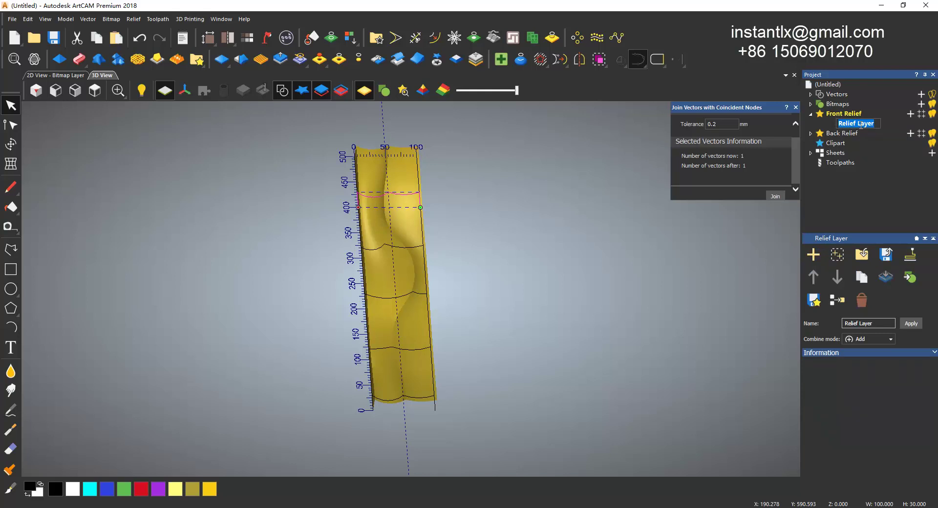
{"action": "type", "text": "half relief"}
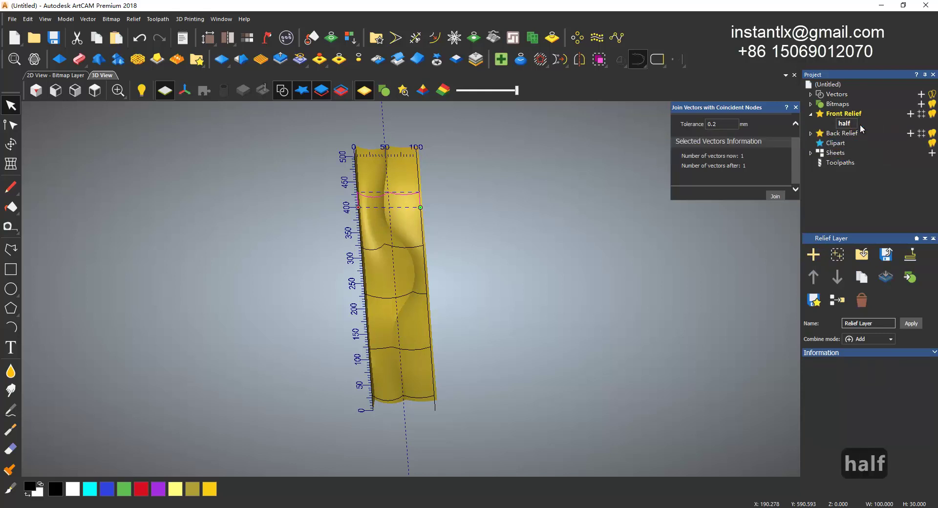
{"action": "key", "text": "Return"}
{"action": "type", "text": "relief"}
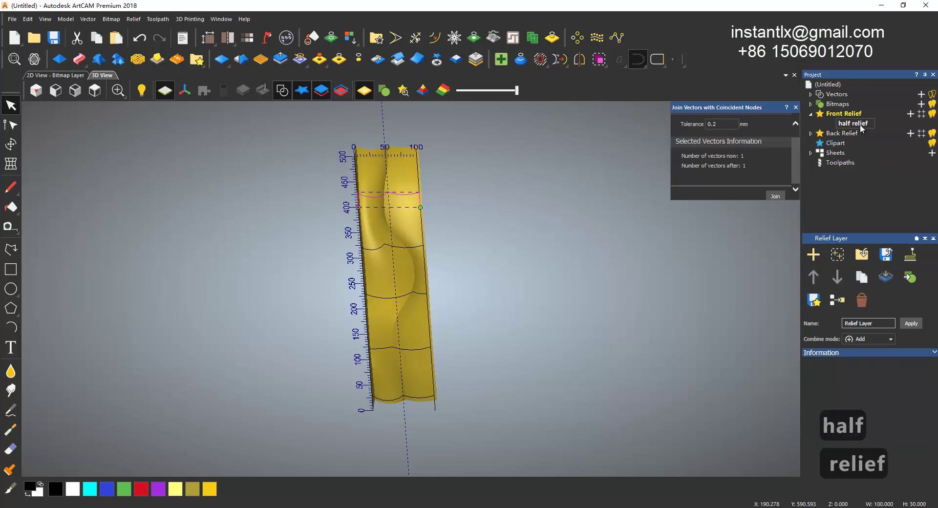
{"action": "key", "text": "Return"}
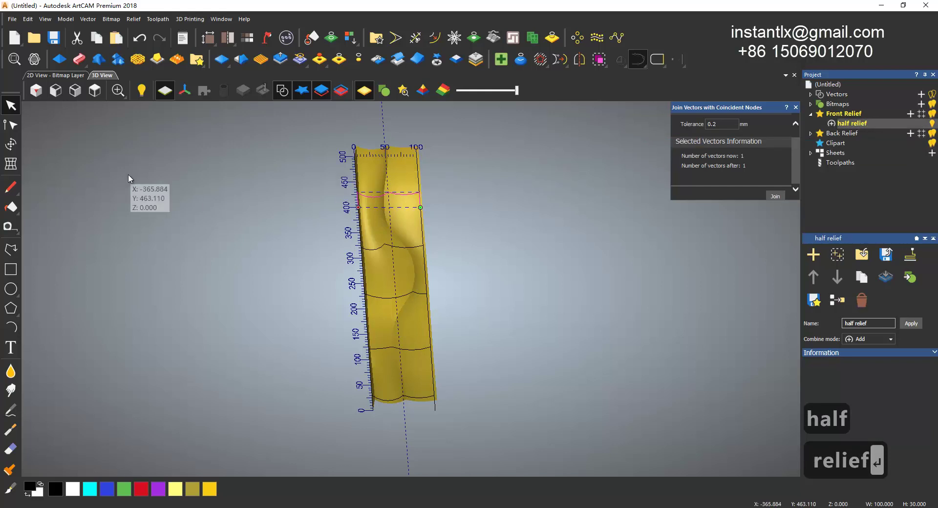
{"action": "left_click", "coordinate": [198, 63]}
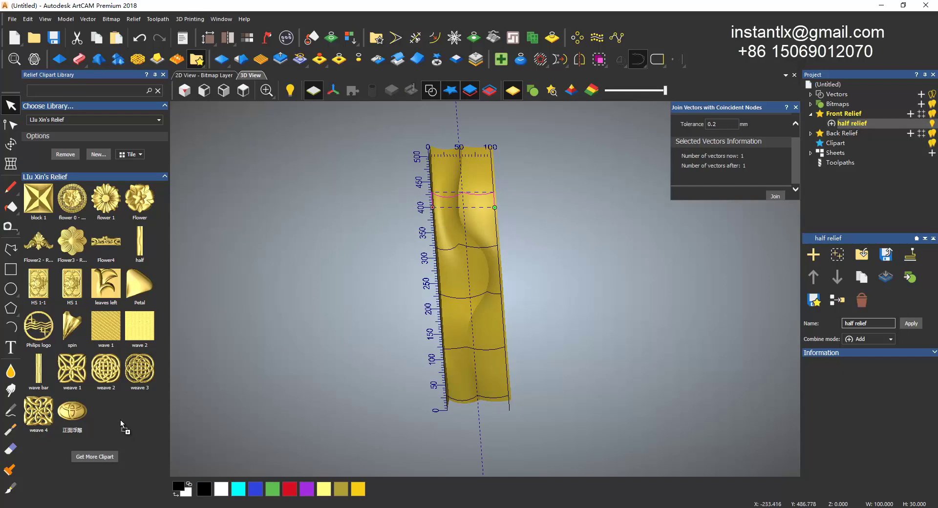
{"action": "left_click_drag", "start_coordinate": [121, 419], "coordinate": [121, 419]}
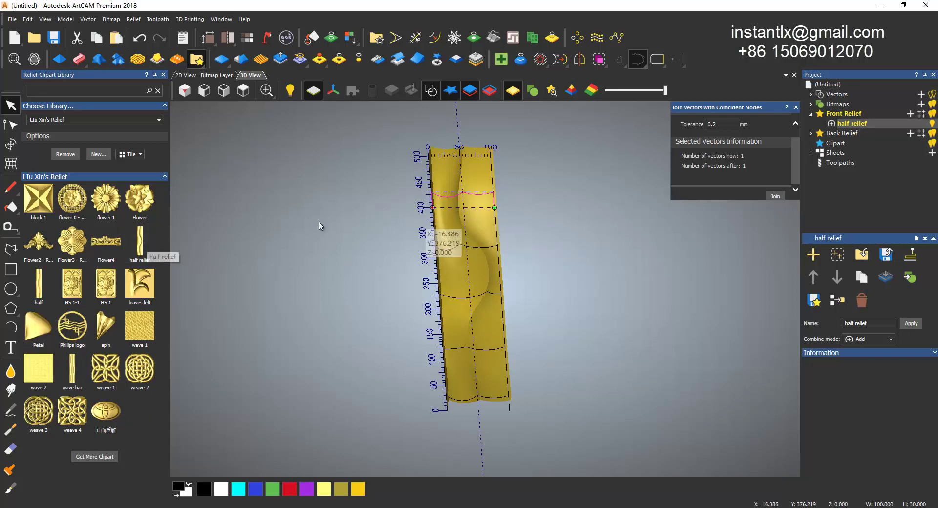
Create a new 200 mm wide, 1000 mm high model in millimetres, discarding the current model's unsaved changes.
{"action": "left_click", "coordinate": [14, 37]}
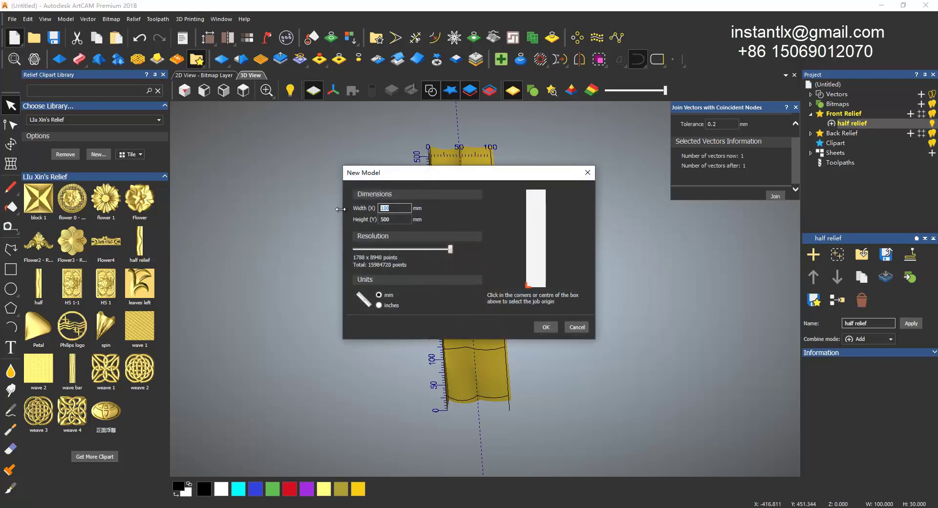
{"action": "type", "text": "2000"}
{"action": "key", "text": "BackSpace"}
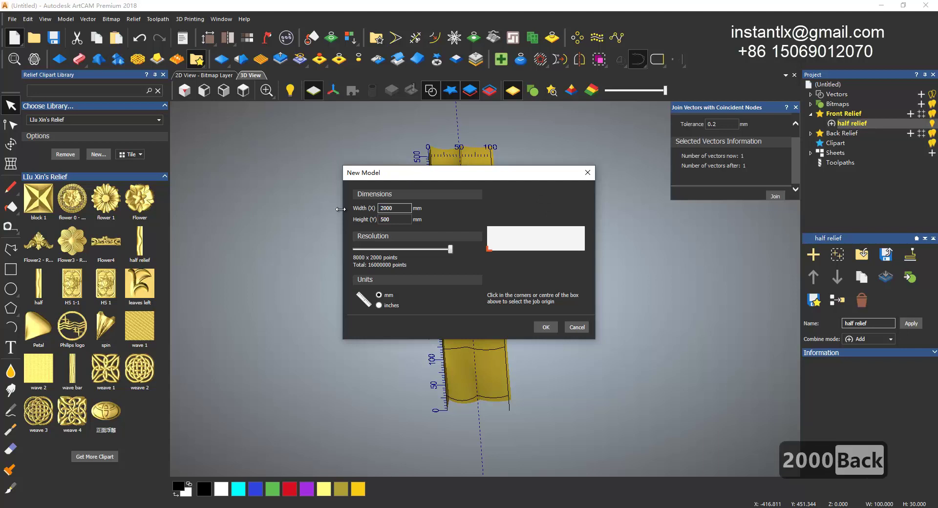
{"action": "key", "text": "Tab"}
{"action": "type", "text": "0"}
{"action": "key", "text": "BackSpace"}
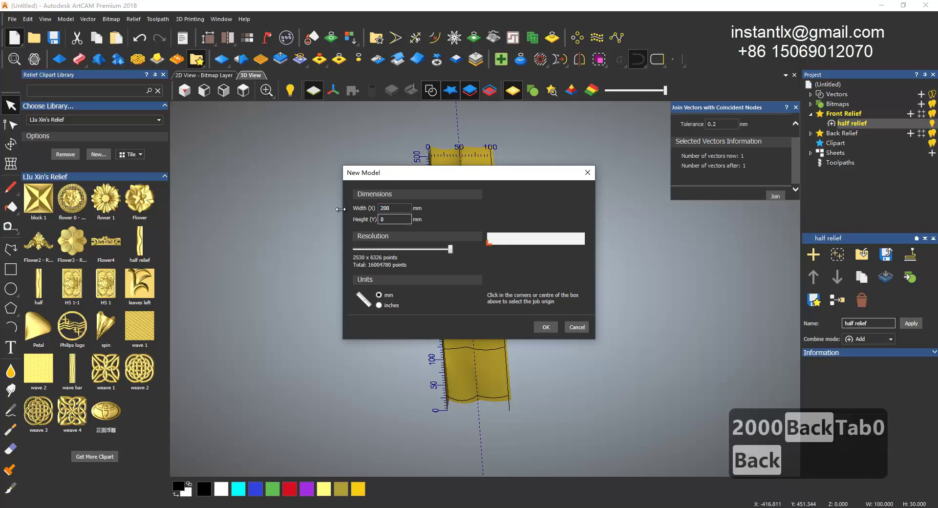
{"action": "type", "text": "1000"}
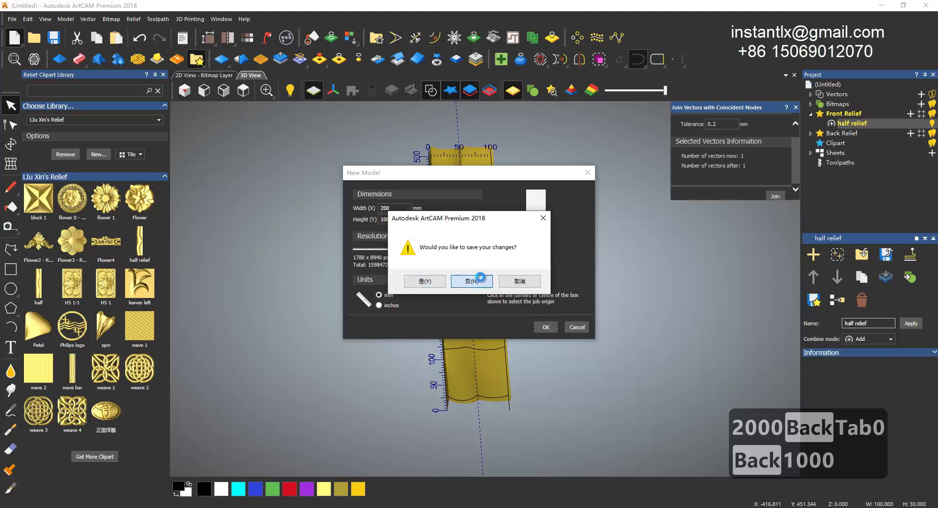
{"action": "left_click", "coordinate": [472, 281]}
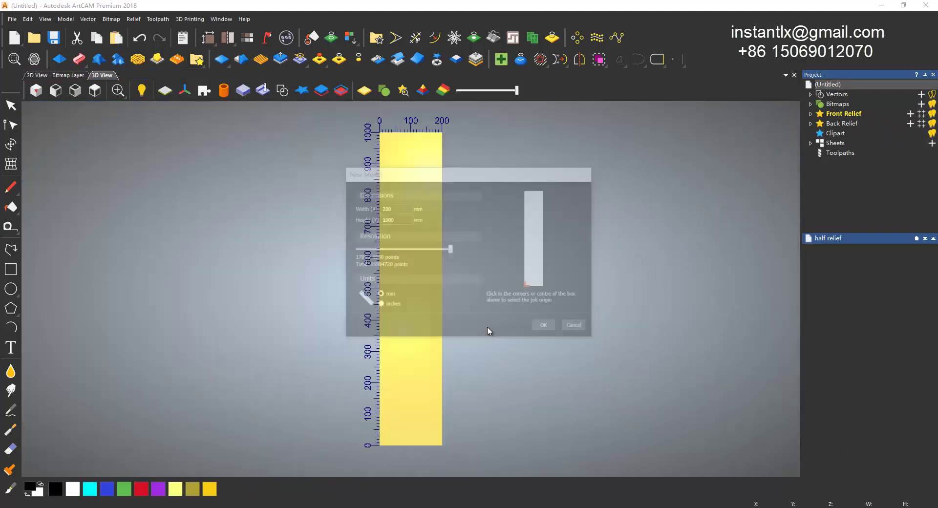
Place the "half relief" clipart from the relief clipart library in the model with its origin at X 0, Y 0.
{"action": "left_click", "coordinate": [201, 61]}
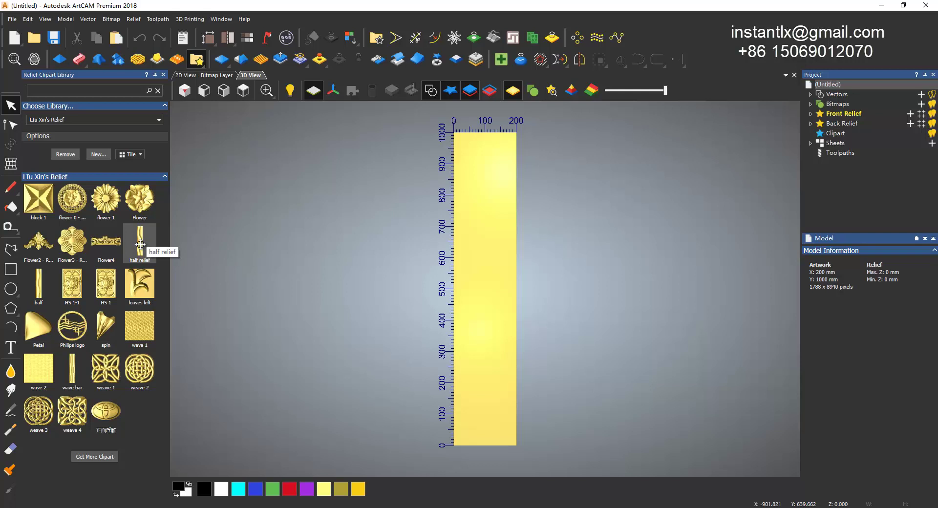
{"action": "left_click_drag", "start_coordinate": [140, 244], "coordinate": [463, 380]}
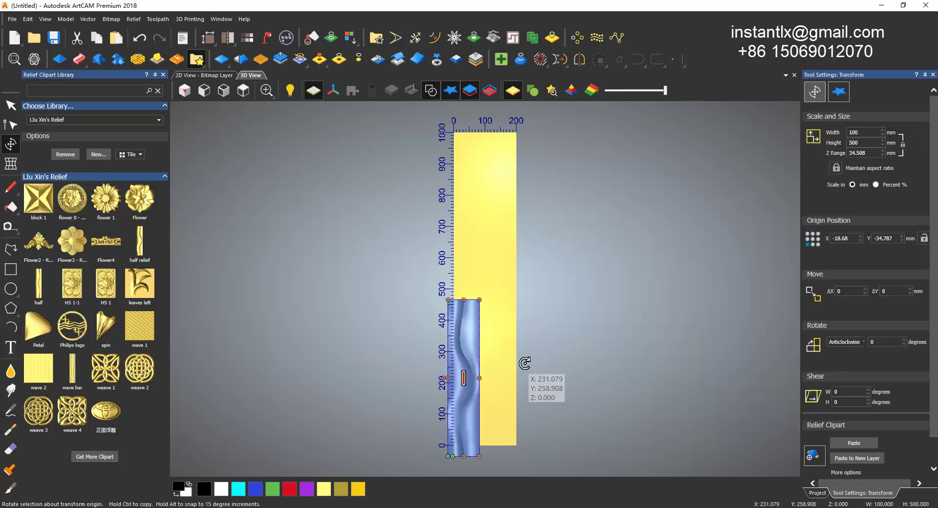
{"action": "double_click", "coordinate": [844, 239]}
{"action": "type", "text": "0"}
{"action": "key", "text": "Tab"}
{"action": "type", "text": "0"}
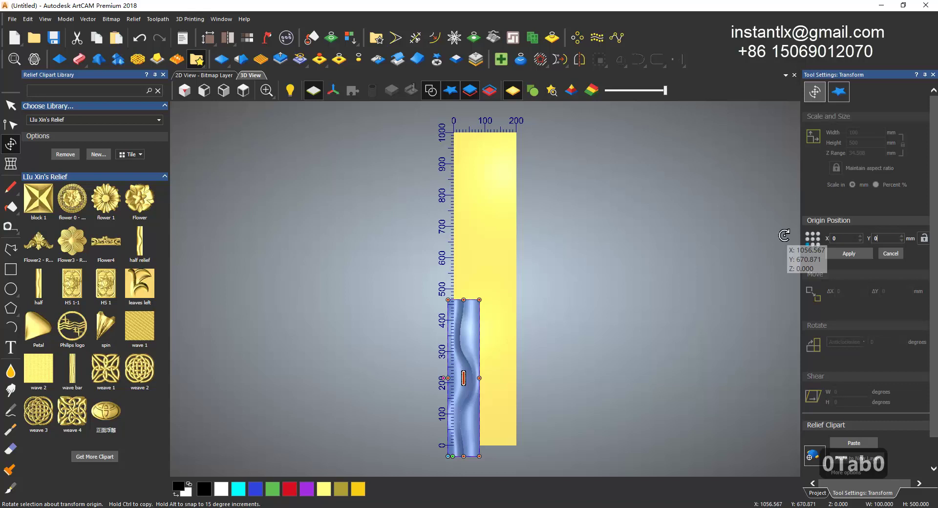
{"action": "left_click", "coordinate": [853, 255]}
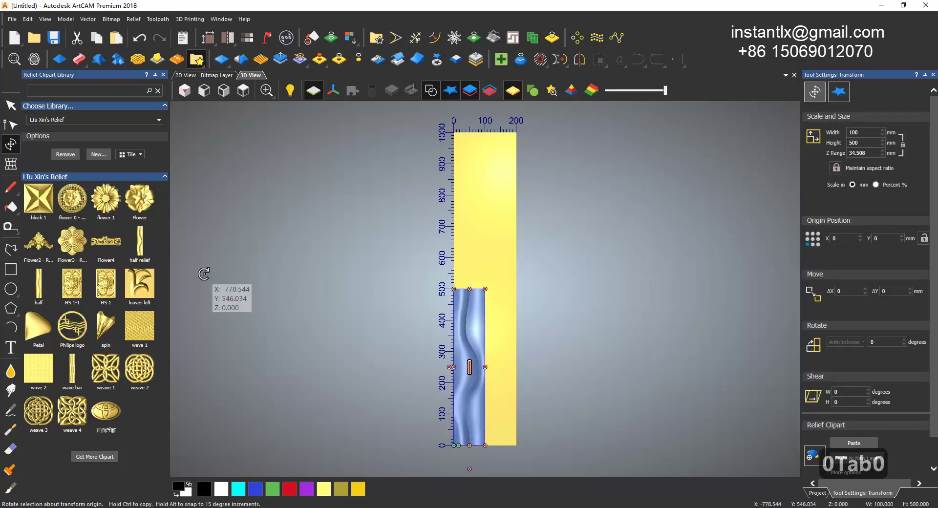
Set the clipart's Z range to 25 mm without maintaining its aspect ratio.
{"action": "middle_click_drag", "start_coordinate": [517, 411], "coordinate": [485, 303]}
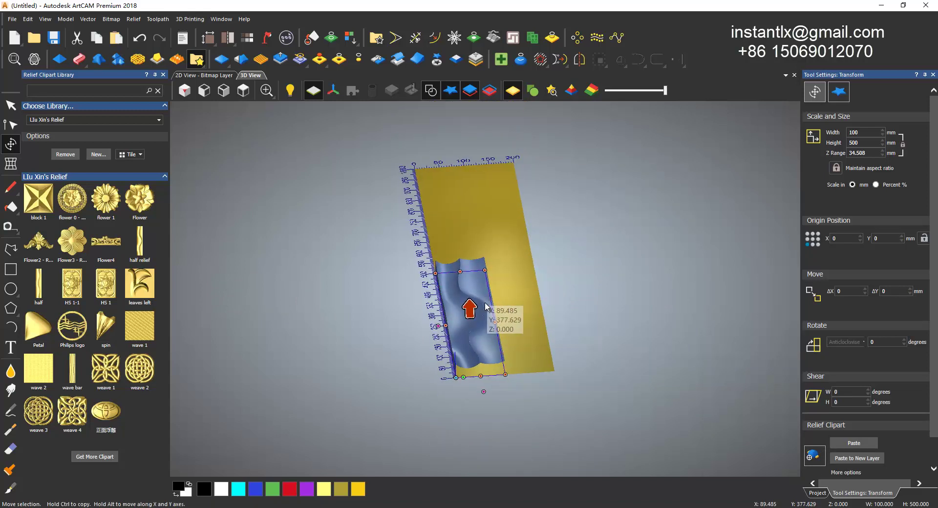
{"action": "scroll", "coordinate": [485, 303], "scroll_direction": "up", "scroll_amount": 2}
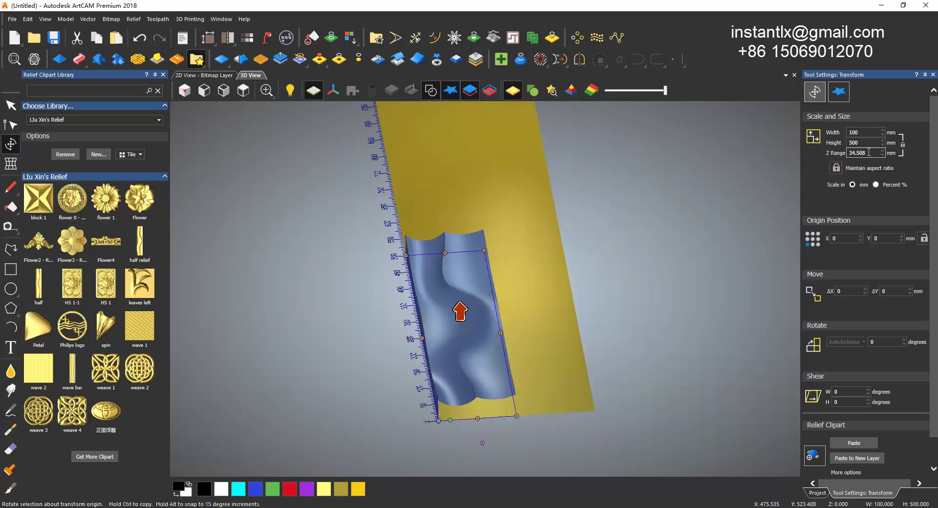
{"action": "left_click", "coordinate": [837, 169]}
{"action": "double_click", "coordinate": [871, 153]}
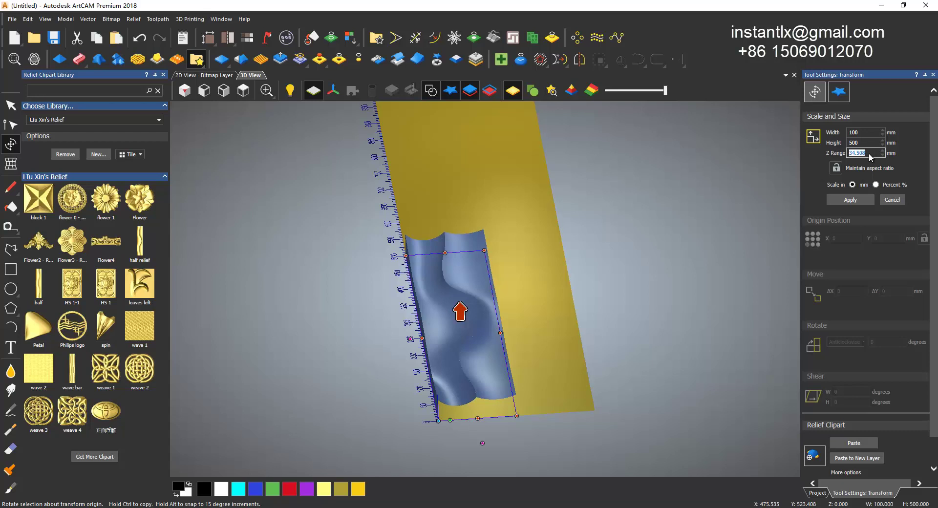
{"action": "type", "text": "2"}
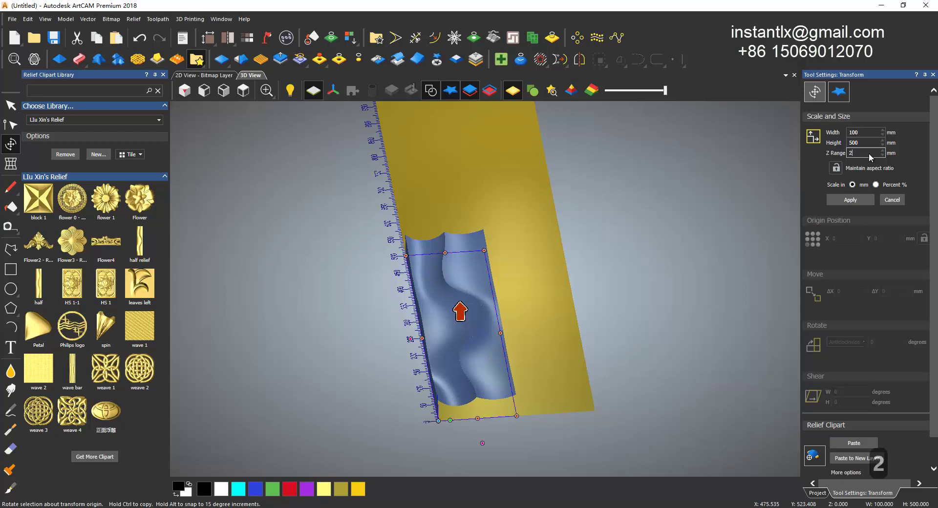
{"action": "type", "text": "5"}
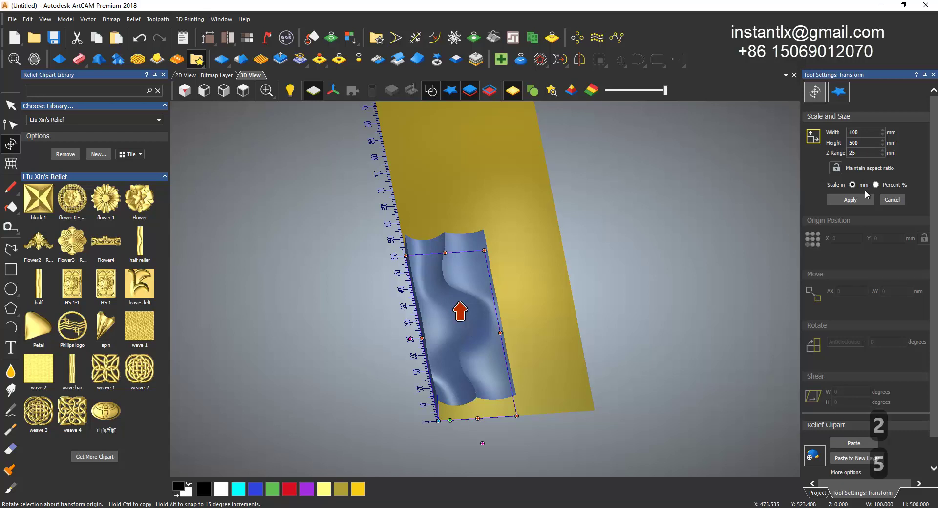
{"action": "left_click", "coordinate": [851, 200]}
Inspect the rescaled clipart up close and paste it into the front relief.
{"action": "scroll", "coordinate": [472, 364], "scroll_direction": "up", "scroll_amount": 3}
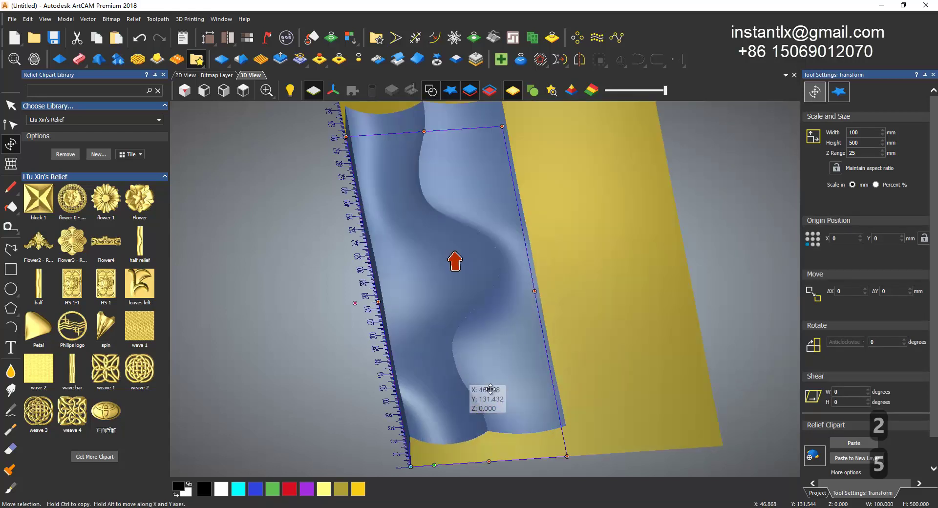
{"action": "middle_click_drag", "start_coordinate": [473, 364], "coordinate": [490, 414]}
{"action": "scroll", "coordinate": [493, 371], "scroll_direction": "down", "scroll_amount": 3}
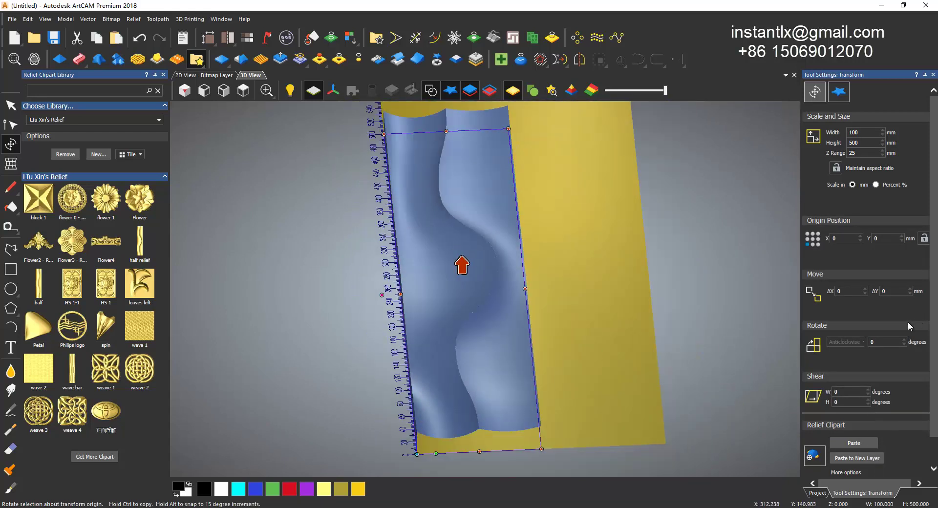
{"action": "scroll", "coordinate": [899, 338], "scroll_direction": "down", "scroll_amount": 1}
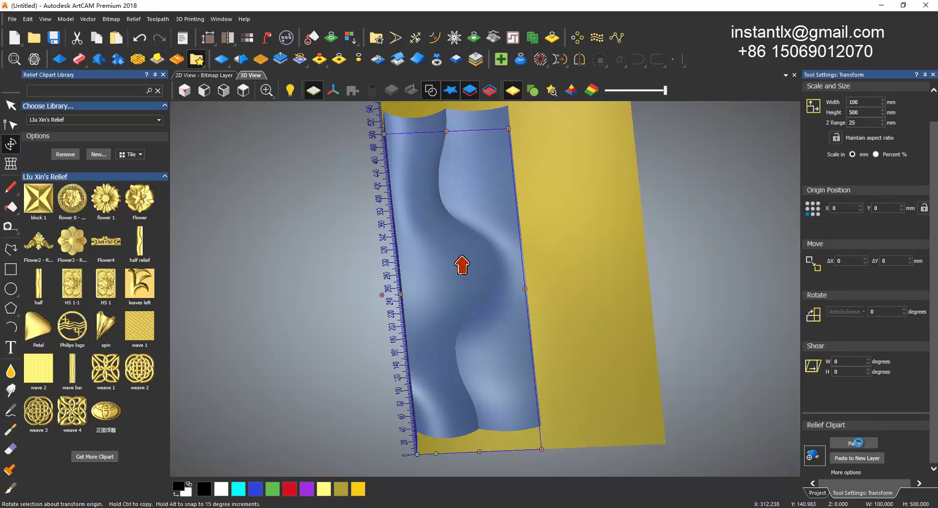
{"action": "left_click", "coordinate": [858, 443]}
{"action": "middle_click_drag", "start_coordinate": [472, 305], "coordinate": [503, 345]}
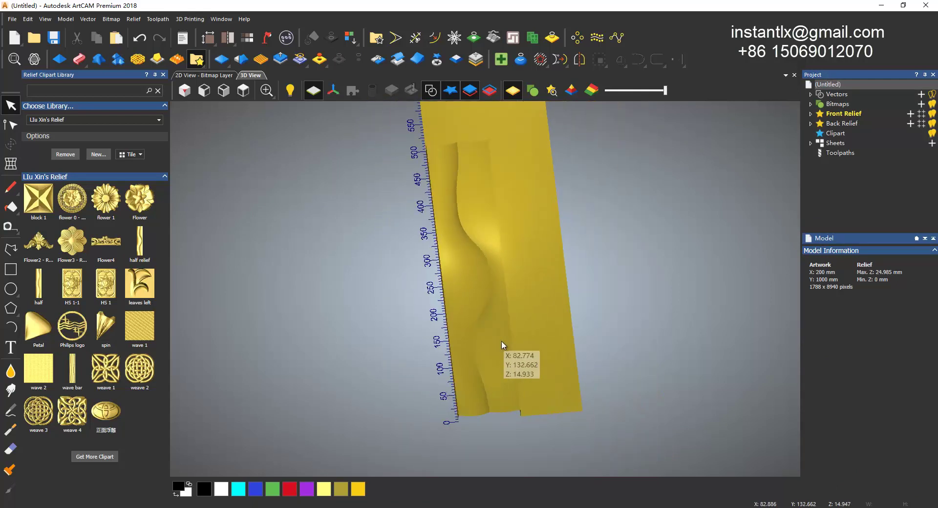
Place a second "half relief" clipart beside the pasted strip and set its Z range to 25 mm.
{"action": "left_click_drag", "start_coordinate": [138, 247], "coordinate": [528, 262]}
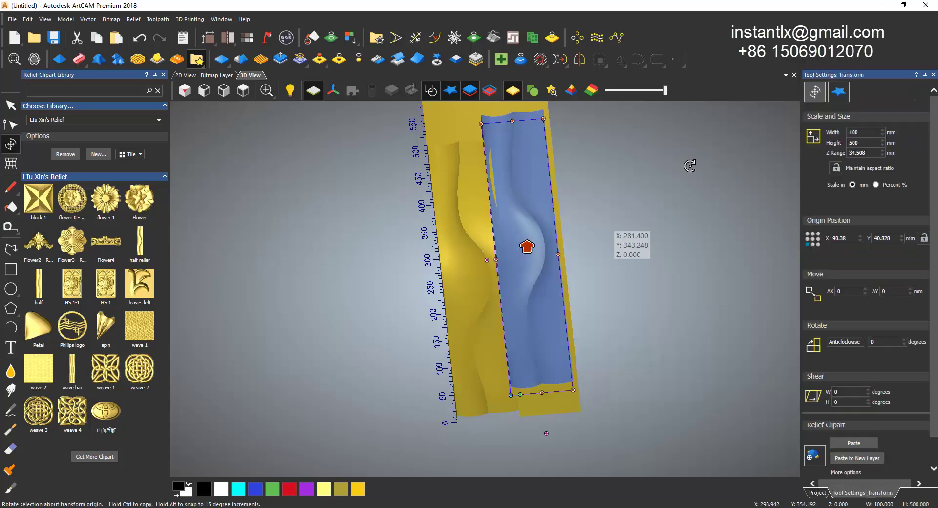
{"action": "left_click_drag", "start_coordinate": [522, 190], "coordinate": [572, 200]}
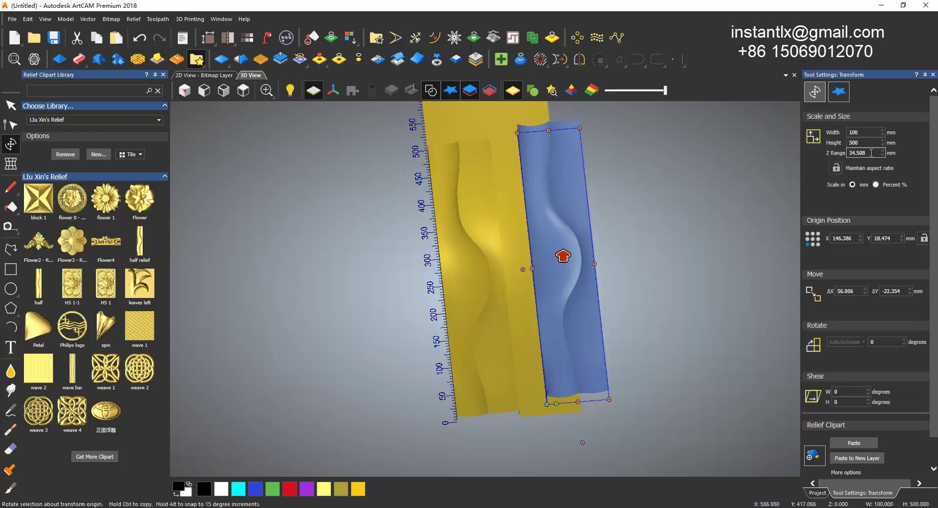
{"action": "left_click_drag", "start_coordinate": [875, 154], "coordinate": [808, 152]}
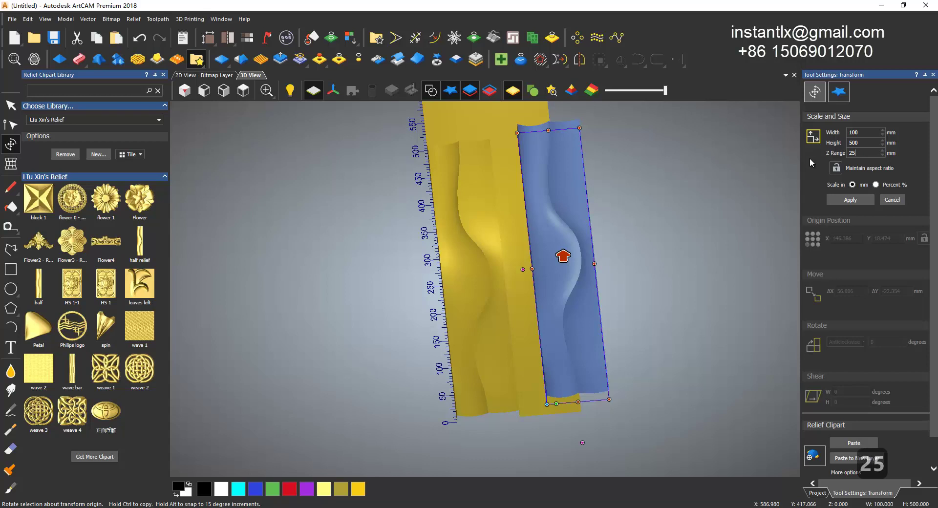
{"action": "left_click", "coordinate": [851, 200]}
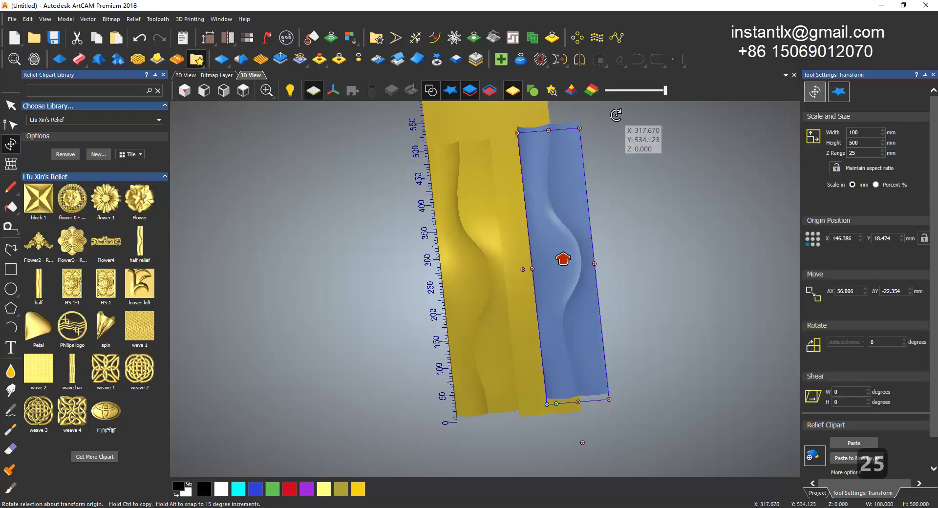
Set the second clipart's origin position to X 100, Y 0.
{"action": "double_click", "coordinate": [848, 238]}
{"action": "type", "text": "100"}
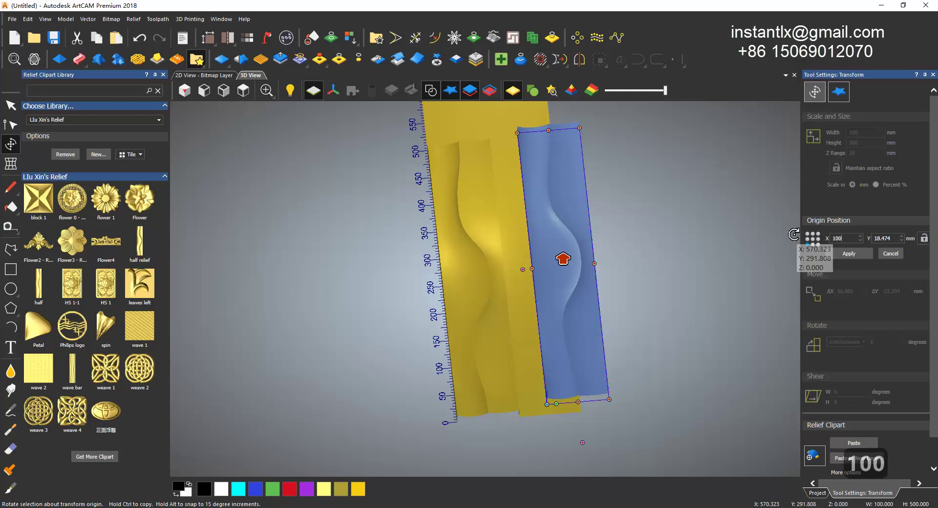
{"action": "key", "text": "Tab"}
{"action": "type", "text": "0"}
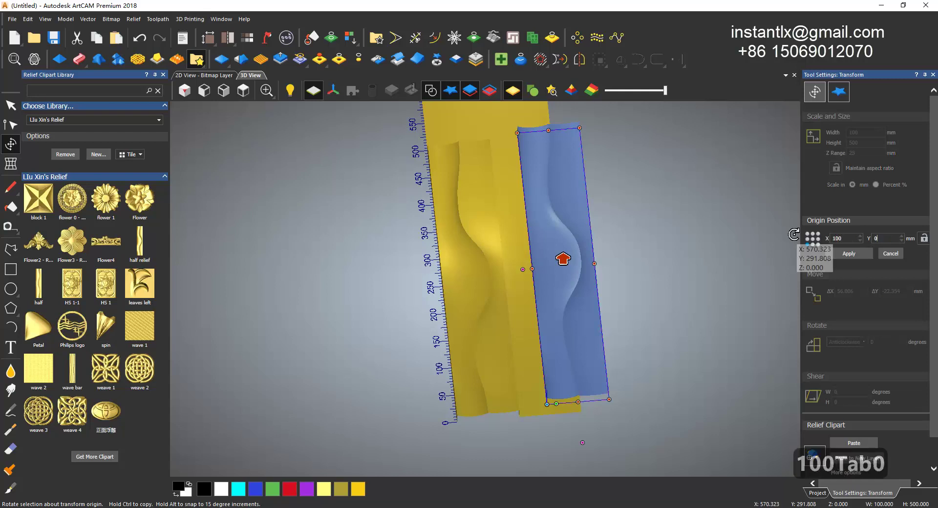
{"action": "left_click", "coordinate": [837, 256]}
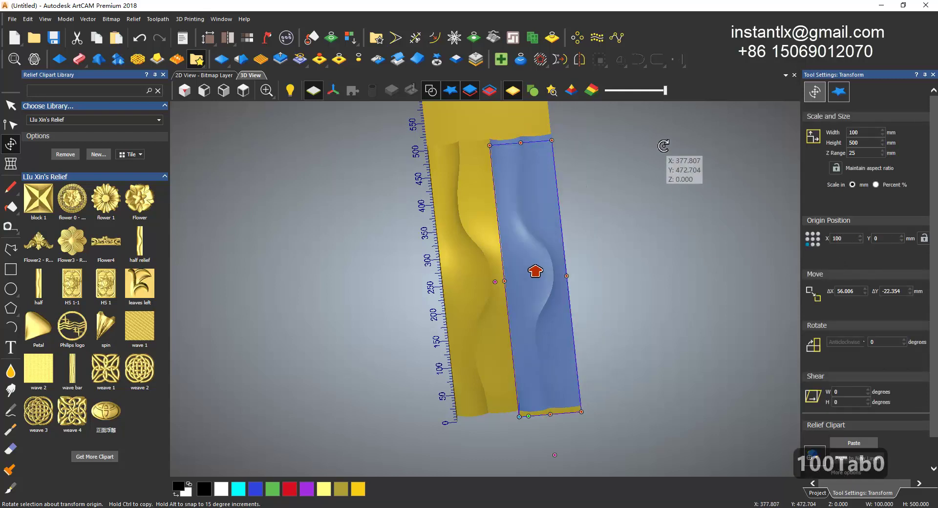
Mirror the second clipart horizontally about its centre and paste it into the front relief.
{"action": "left_click", "coordinate": [579, 60]}
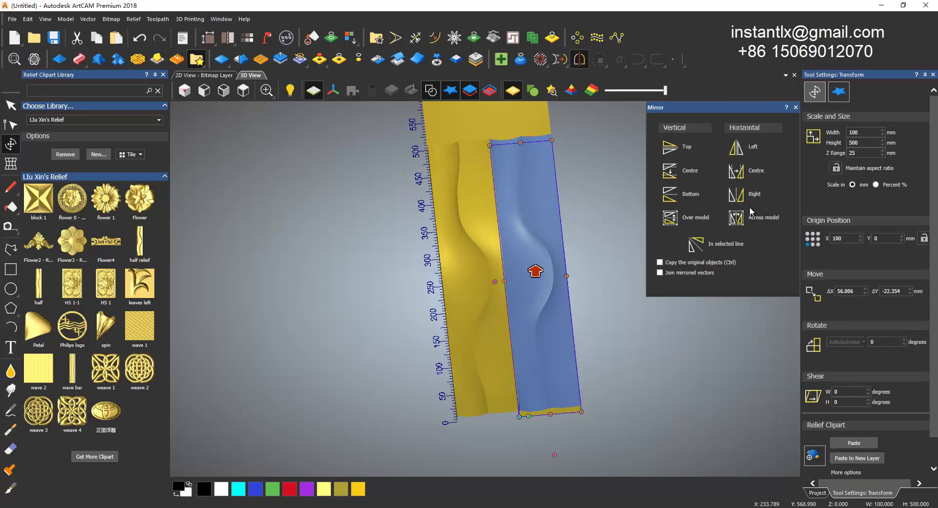
{"action": "left_click", "coordinate": [755, 177]}
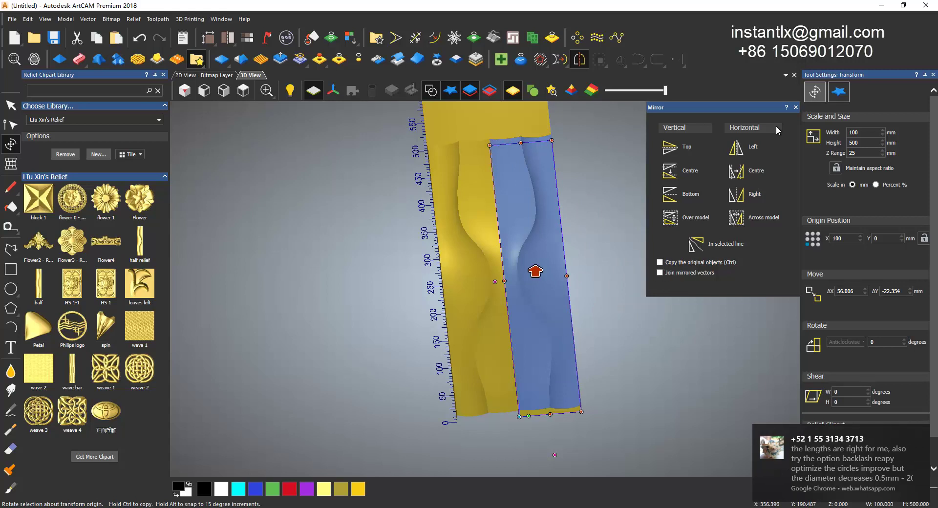
{"action": "left_click", "coordinate": [795, 108]}
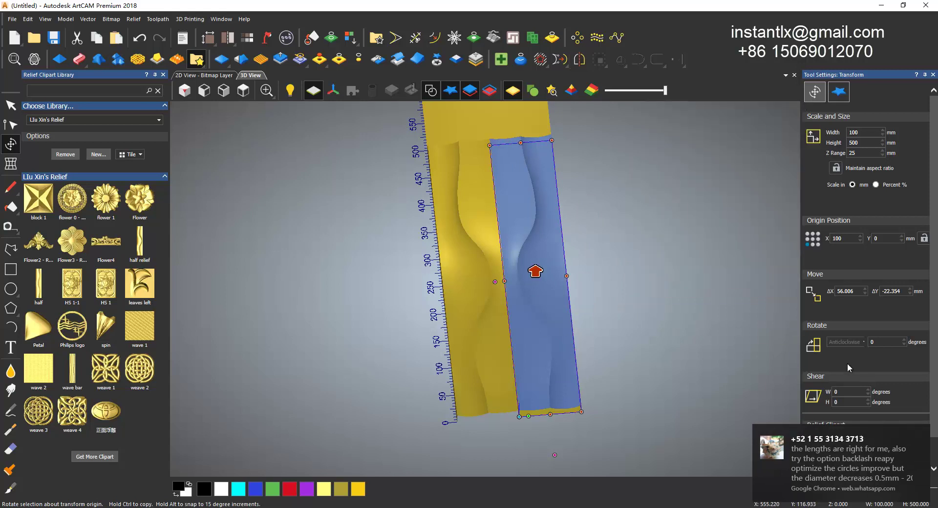
{"action": "left_click", "coordinate": [919, 436]}
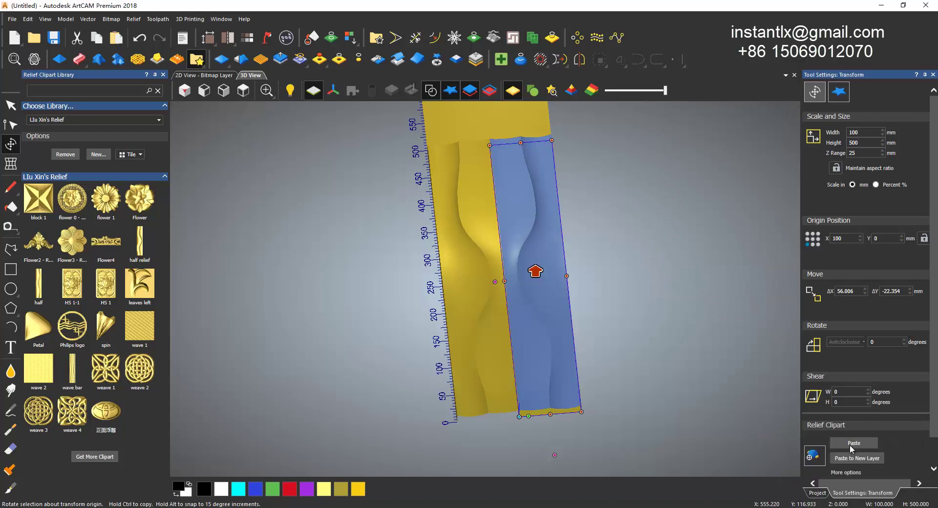
{"action": "left_click", "coordinate": [854, 443]}
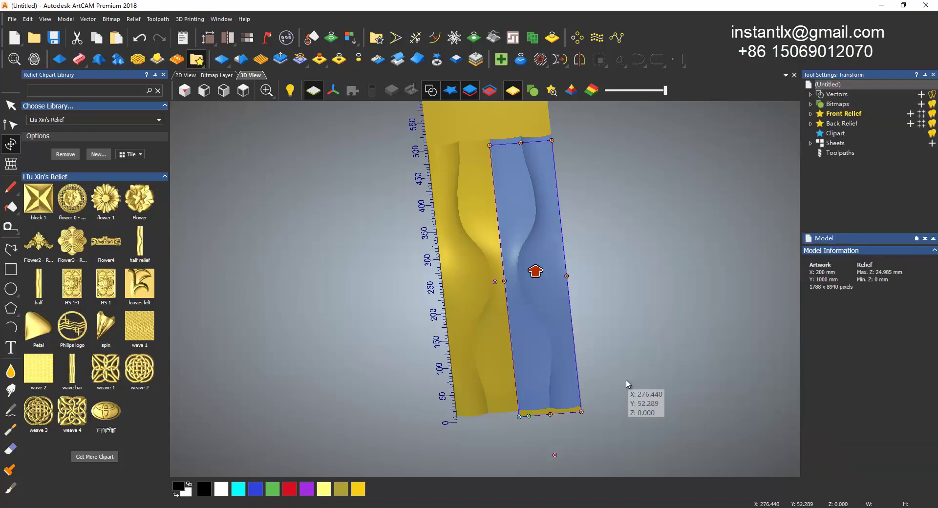
{"action": "left_click", "coordinate": [628, 384]}
Place a third "half relief" clipart above the first strip with its origin at X 0, Y 500.
{"action": "mouse_move", "coordinate": [507, 402]}
{"action": "left_mouse_down"}
{"action": "mouse_move", "coordinate": [553, 310]}
{"action": "mouse_move", "coordinate": [508, 291]}
{"action": "mouse_move", "coordinate": [472, 369]}
{"action": "mouse_move", "coordinate": [490, 472]}
{"action": "mouse_move", "coordinate": [427, 323]}
{"action": "mouse_move", "coordinate": [512, 382]}
{"action": "mouse_move", "coordinate": [486, 155]}
{"action": "mouse_move", "coordinate": [499, 251]}
{"action": "mouse_move", "coordinate": [543, 353]}
{"action": "mouse_move", "coordinate": [480, 351]}
{"action": "mouse_move", "coordinate": [479, 270]}
{"action": "mouse_move", "coordinate": [517, 298]}
{"action": "mouse_move", "coordinate": [554, 362]}
{"action": "mouse_move", "coordinate": [461, 343]}
{"action": "mouse_move", "coordinate": [488, 269]}
{"action": "mouse_move", "coordinate": [474, 377]}
{"action": "mouse_move", "coordinate": [462, 329]}
{"action": "mouse_move", "coordinate": [474, 189]}
{"action": "mouse_move", "coordinate": [442, 181]}
{"action": "mouse_move", "coordinate": [514, 193]}
{"action": "mouse_move", "coordinate": [478, 170]}
{"action": "mouse_move", "coordinate": [419, 173]}
{"action": "left_mouse_up"}
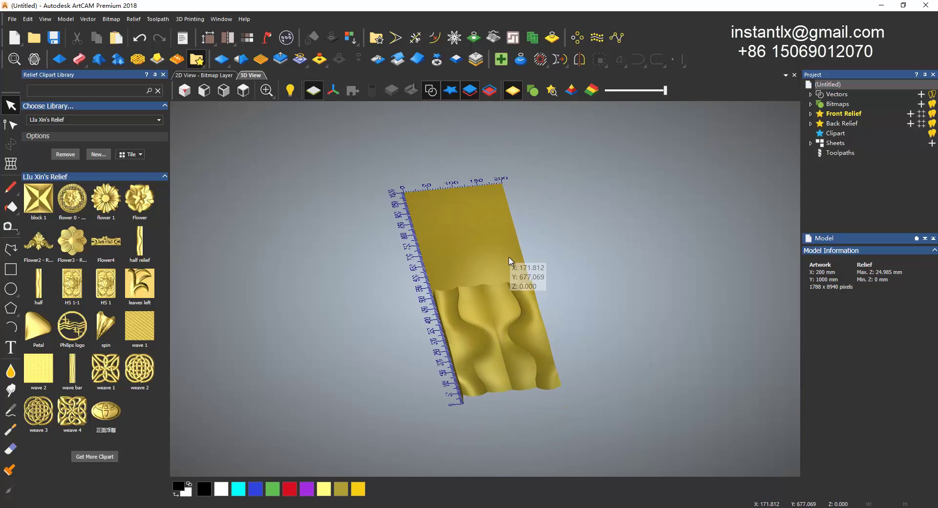
{"action": "scroll", "coordinate": [503, 352], "scroll_direction": "up", "scroll_amount": 4}
{"action": "scroll", "coordinate": [503, 379], "scroll_direction": "up", "scroll_amount": 1}
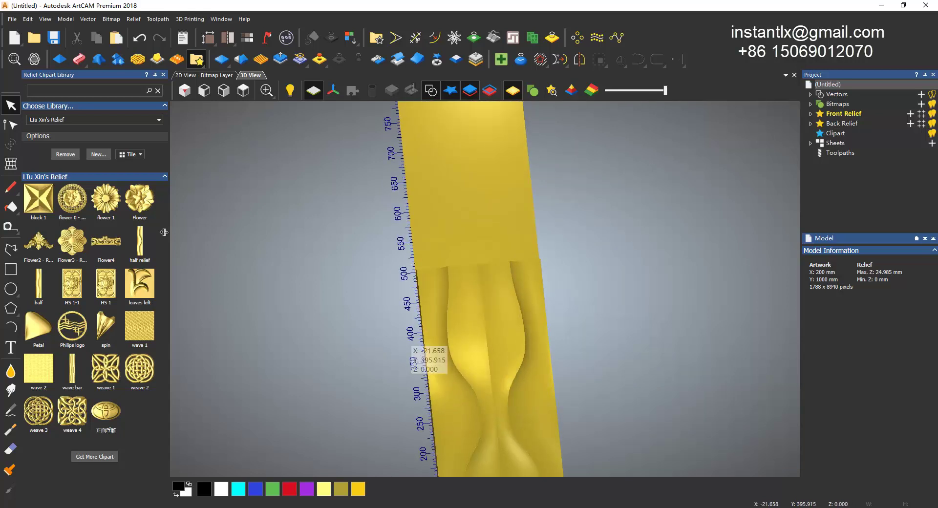
{"action": "left_click_drag", "start_coordinate": [295, 215], "coordinate": [423, 192]}
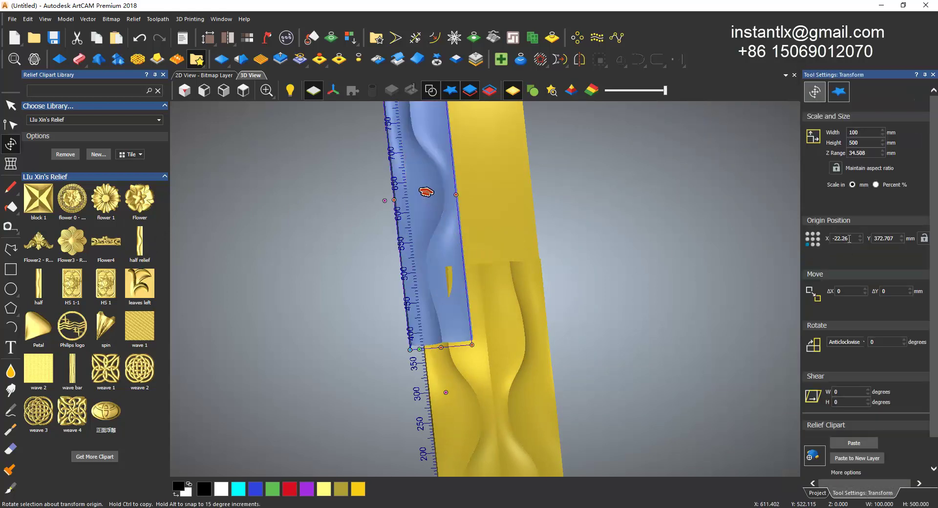
{"action": "double_click", "coordinate": [841, 238]}
{"action": "type", "text": "0"}
{"action": "key", "text": "Tab"}
{"action": "type", "text": "500"}
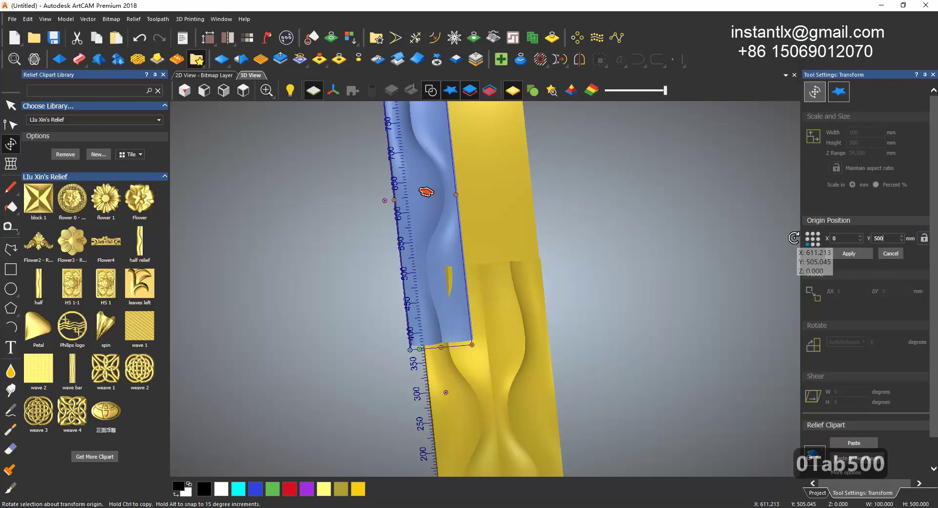
{"action": "left_click", "coordinate": [839, 253]}
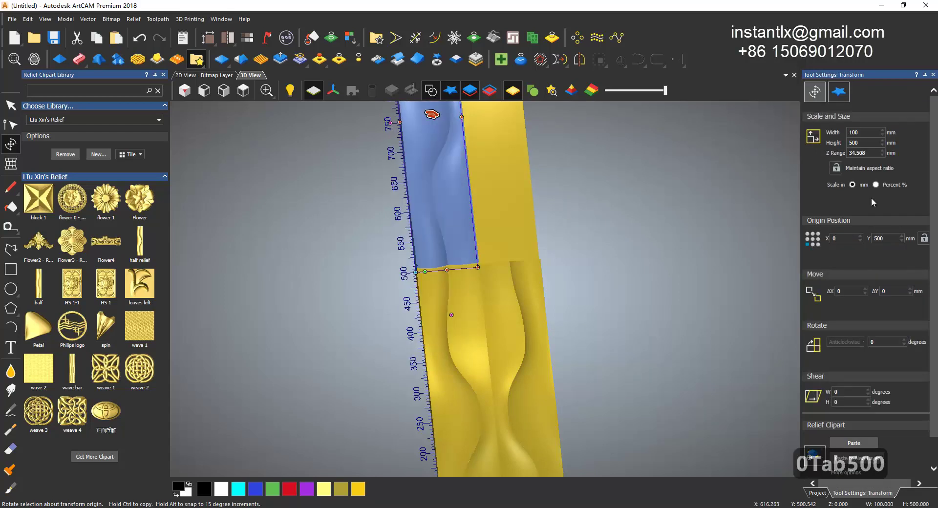
Set the third clipart's Z range to 25 mm and paste it into the front relief.
{"action": "double_click", "coordinate": [866, 154]}
{"action": "type", "text": "25"}
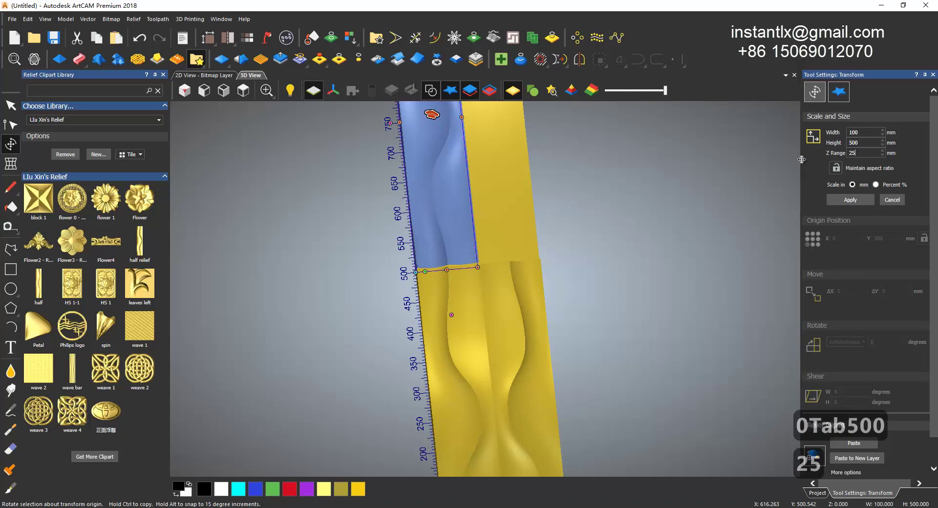
{"action": "scroll", "coordinate": [893, 261], "scroll_direction": "down", "scroll_amount": 1}
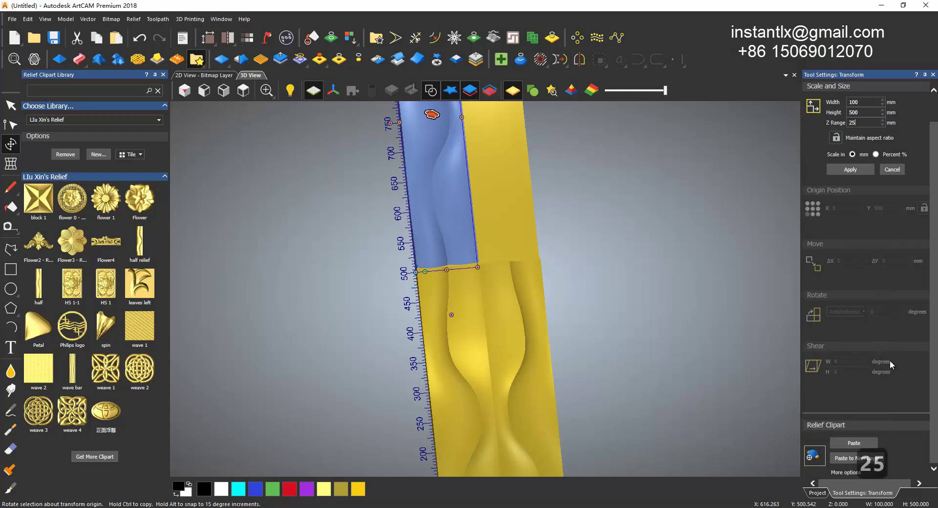
{"action": "left_click", "coordinate": [852, 170]}
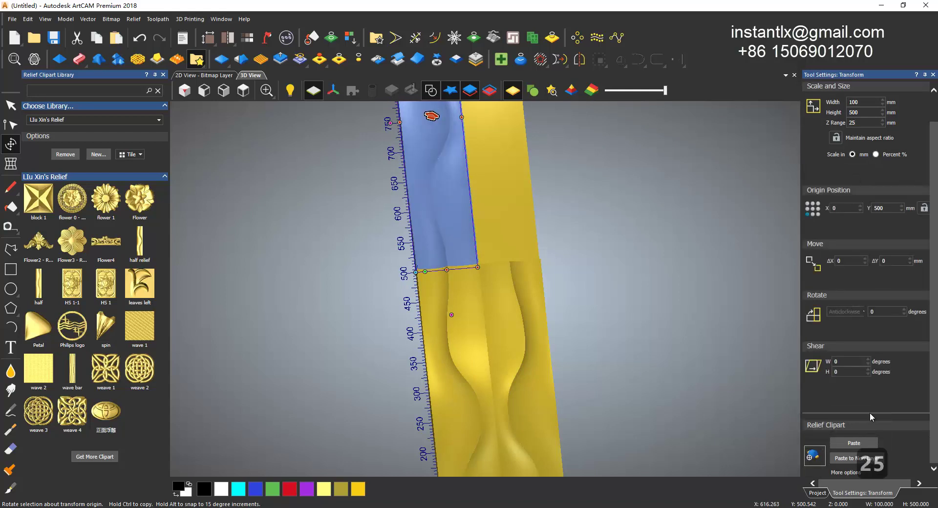
{"action": "left_click", "coordinate": [858, 443]}
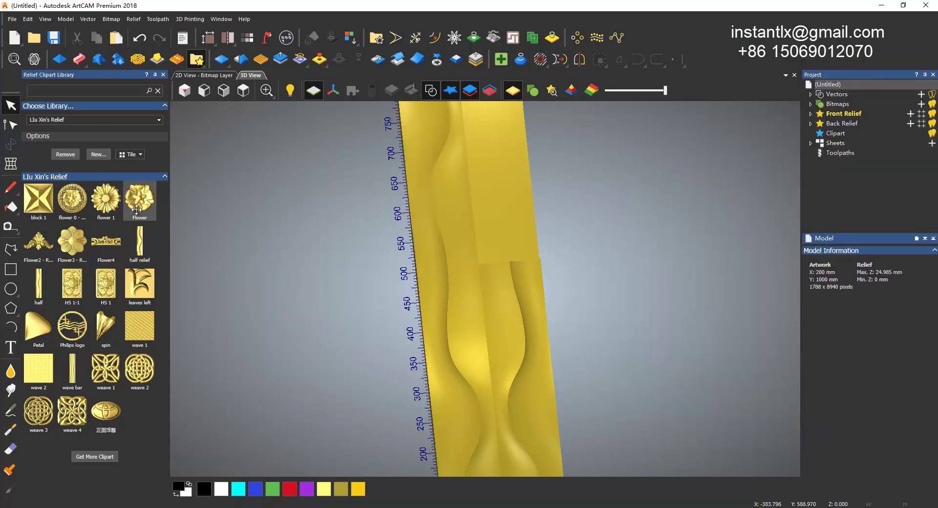
Place a fourth "half relief" clipart over the empty upper half of the model and mirror it horizontally about its centre.
{"action": "left_click_drag", "start_coordinate": [140, 241], "coordinate": [492, 185]}
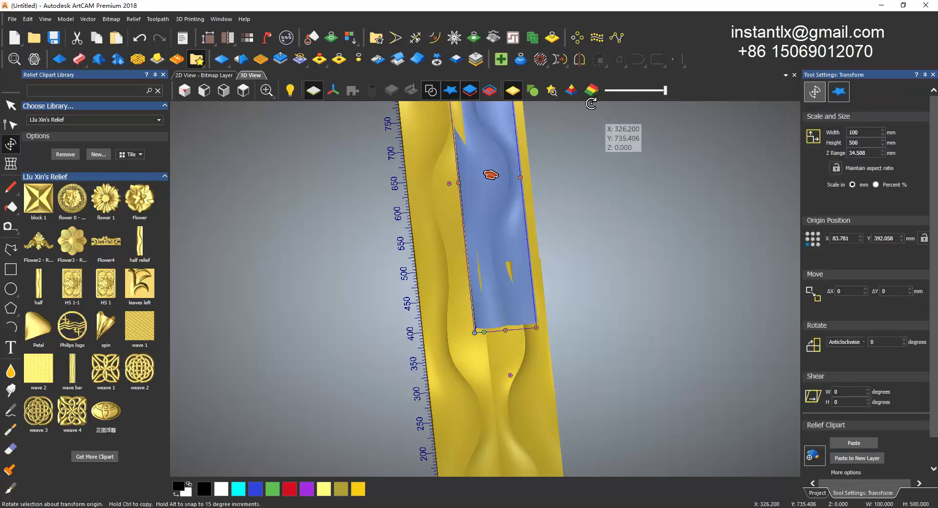
{"action": "left_click", "coordinate": [579, 59]}
{"action": "left_click", "coordinate": [755, 176]}
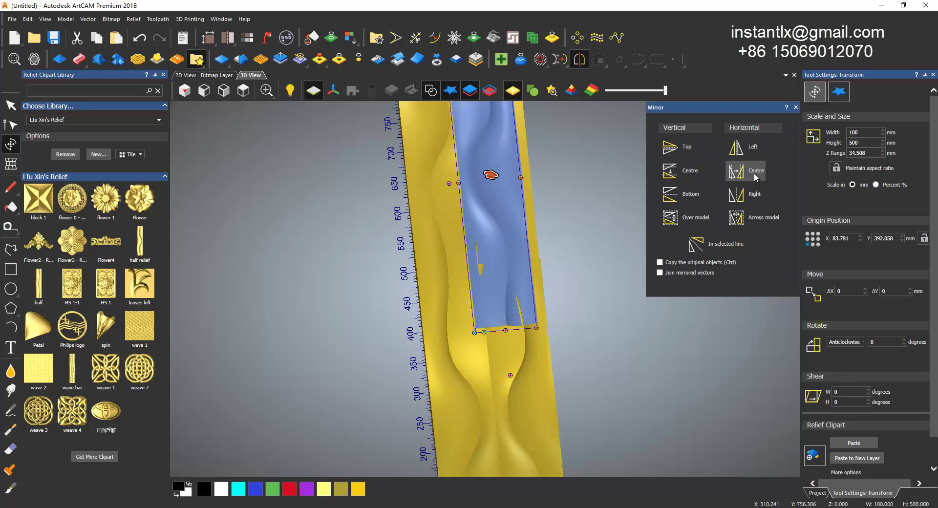
{"action": "left_click", "coordinate": [795, 107]}
Set the fourth clipart's Z range to 25 mm.
{"action": "left_click", "coordinate": [862, 153]}
{"action": "type", "text": "25"}
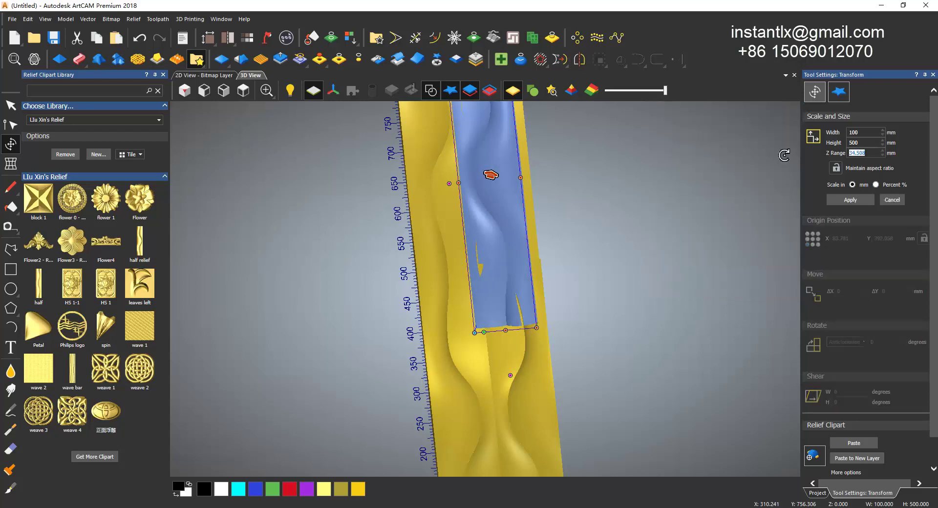
{"action": "left_click", "coordinate": [866, 200]}
Set the fourth clipart's origin position to X 100, Y 500 and paste it into the front relief.
{"action": "left_click", "coordinate": [843, 238]}
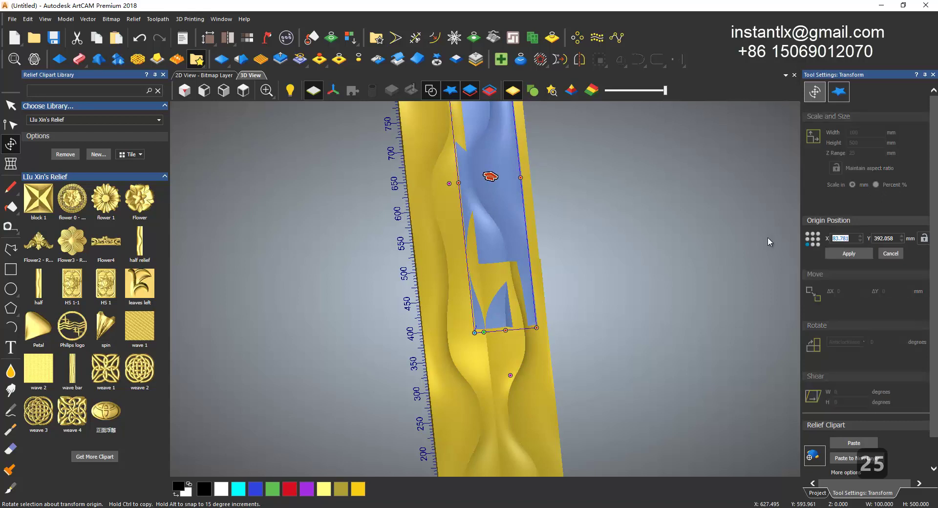
{"action": "type", "text": "100"}
{"action": "key", "text": "Tab"}
{"action": "type", "text": "50"}
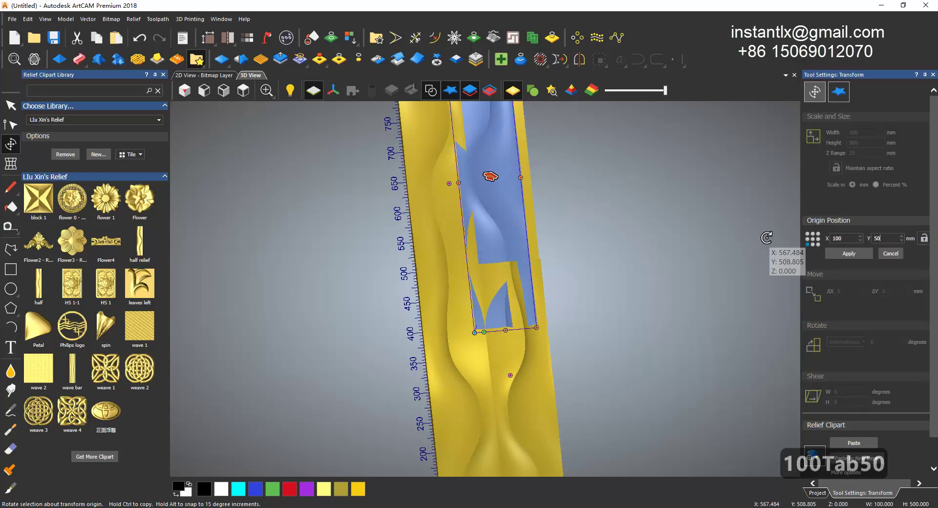
{"action": "type", "text": "0"}
{"action": "left_click", "coordinate": [843, 254]}
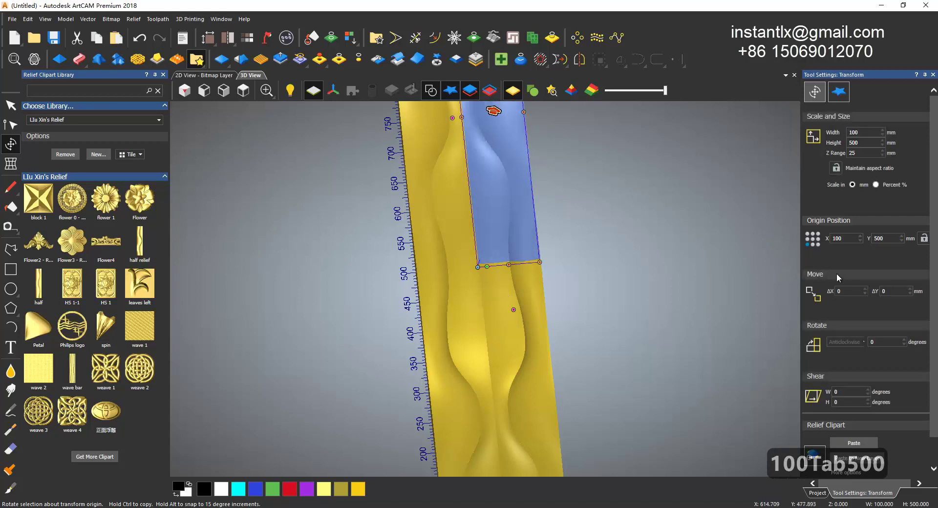
{"action": "scroll", "coordinate": [837, 274], "scroll_direction": "down", "scroll_amount": 2}
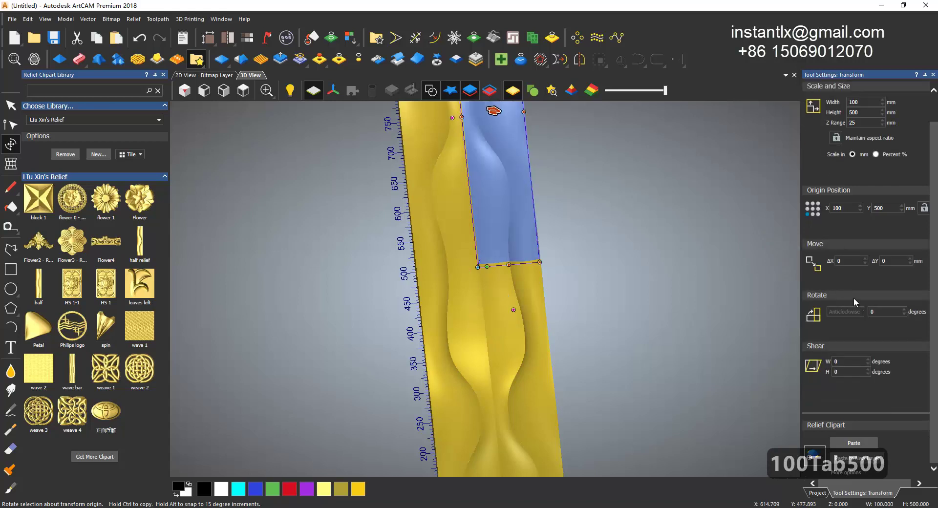
{"action": "left_click", "coordinate": [869, 443]}
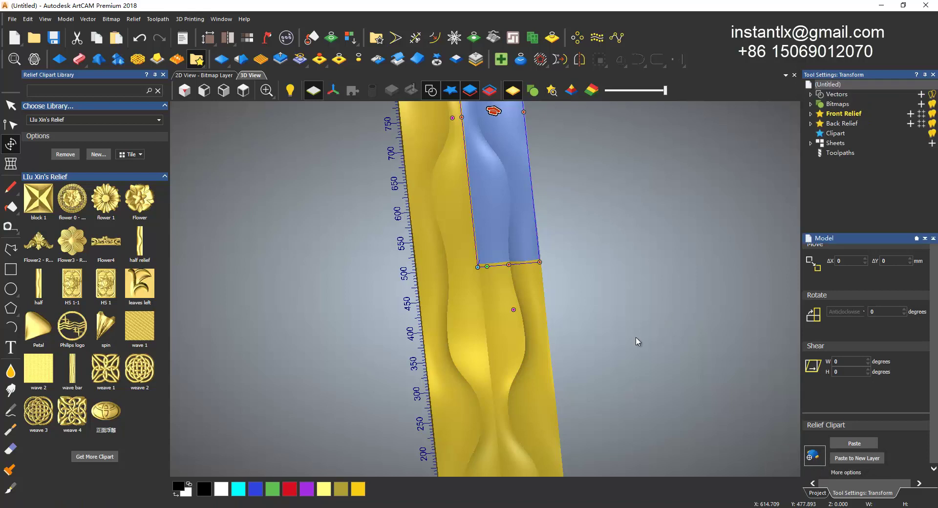
{"action": "scroll", "coordinate": [523, 299], "scroll_direction": "down", "scroll_amount": 3}
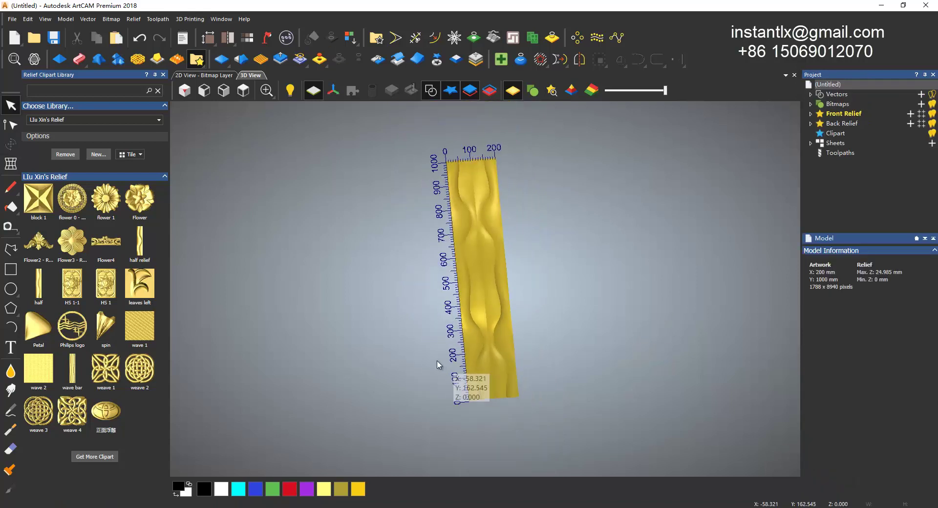
{"action": "scroll", "coordinate": [495, 322], "scroll_direction": "up", "scroll_amount": 3}
{"action": "left_click_drag", "start_coordinate": [492, 302], "coordinate": [448, 400]}
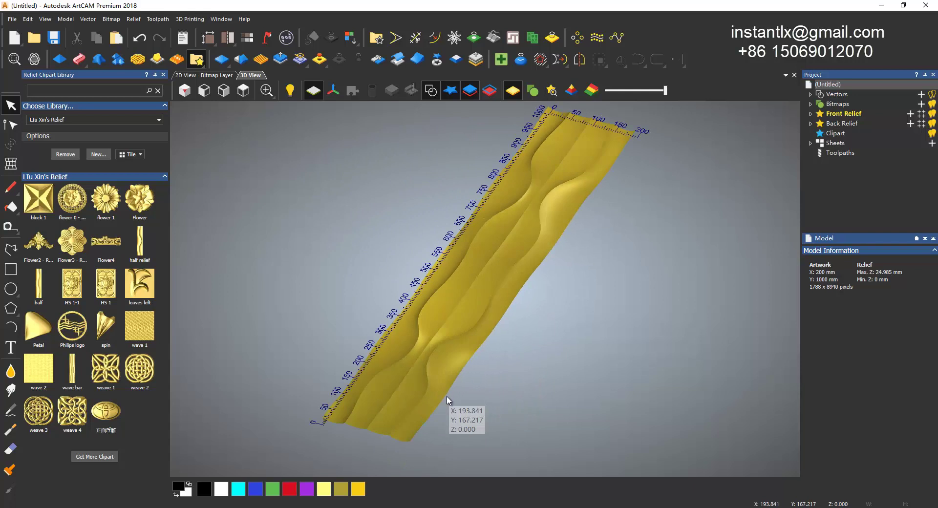